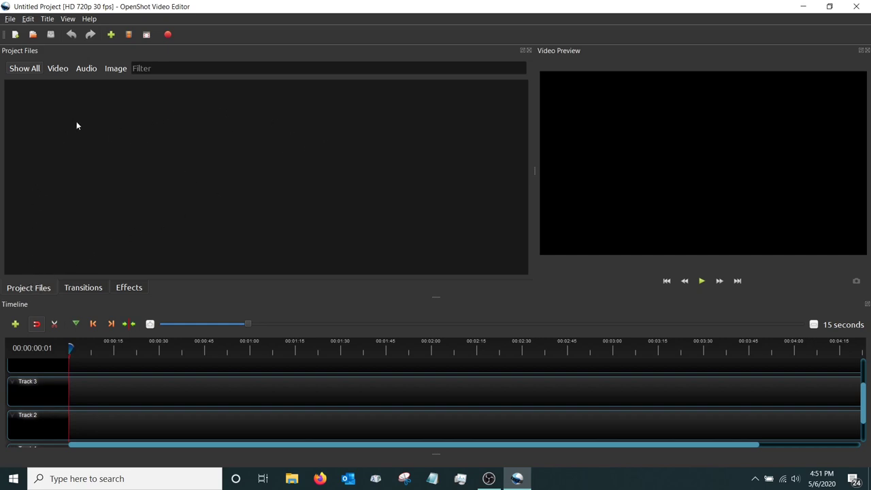
Step: Browse the Transitions and Effects lists, then return to Project Files
{"action": "left_click", "coordinate": [92, 289]}
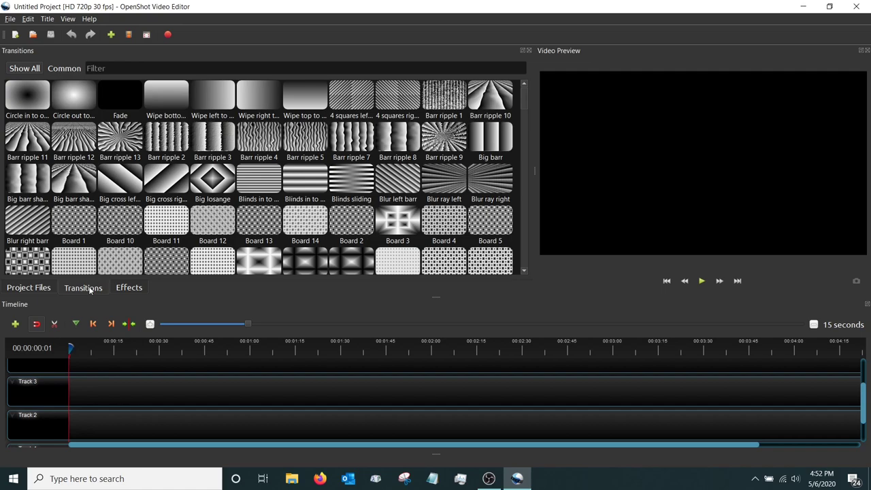
{"action": "left_click", "coordinate": [129, 288]}
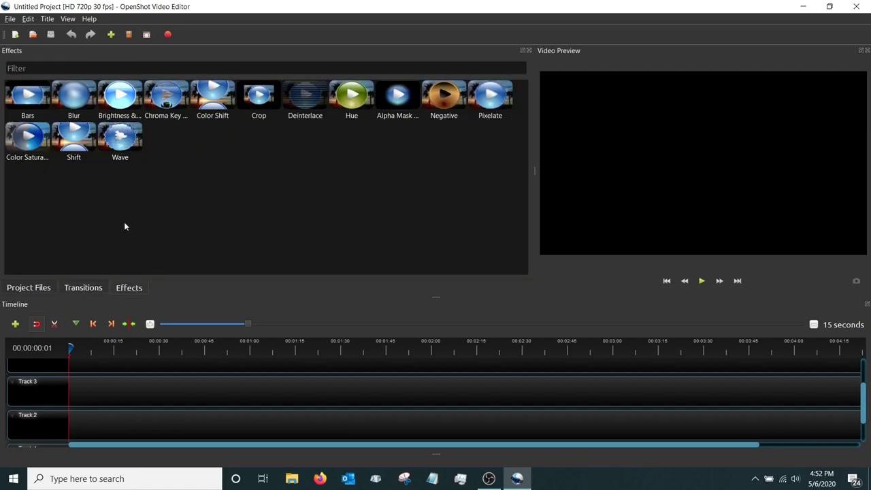
{"action": "left_click", "coordinate": [26, 288]}
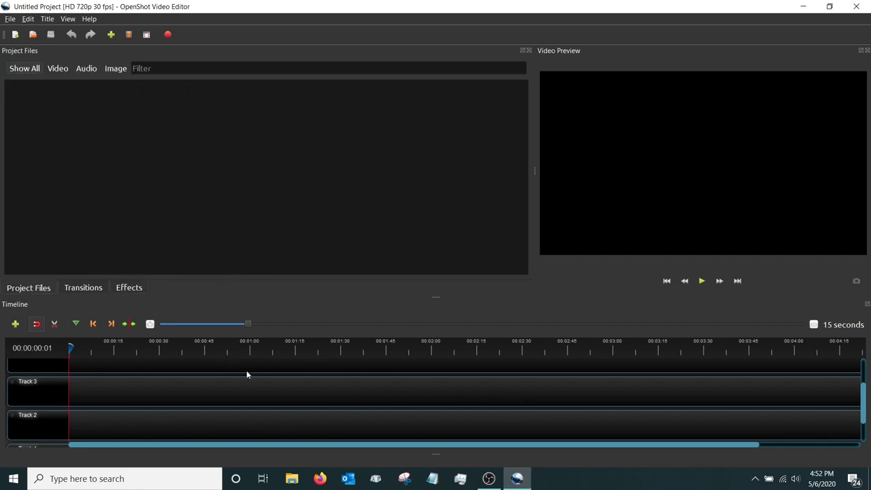
{"action": "scroll", "coordinate": [436, 426], "scroll_direction": "up", "scroll_amount": 1}
{"action": "scroll", "coordinate": [176, 417], "scroll_direction": "up", "scroll_amount": 1}
{"action": "scroll", "coordinate": [176, 418], "scroll_direction": "down", "scroll_amount": 2}
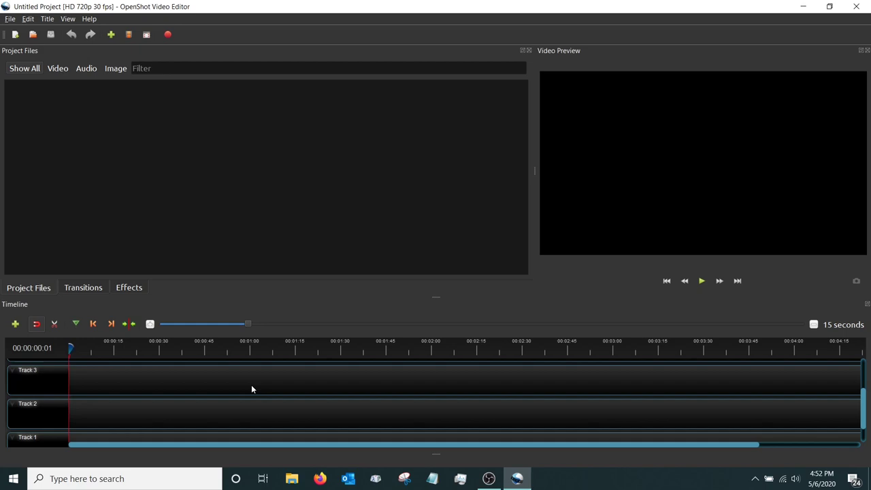
{"action": "scroll", "coordinate": [251, 388], "scroll_direction": "down", "scroll_amount": 1}
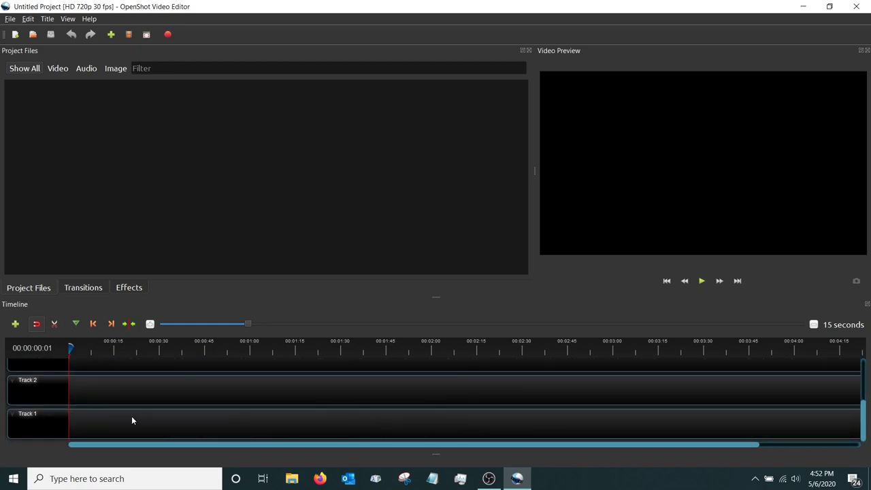
{"action": "scroll", "coordinate": [131, 421], "scroll_direction": "up", "scroll_amount": 1}
{"action": "scroll", "coordinate": [131, 421], "scroll_direction": "down", "scroll_amount": 1}
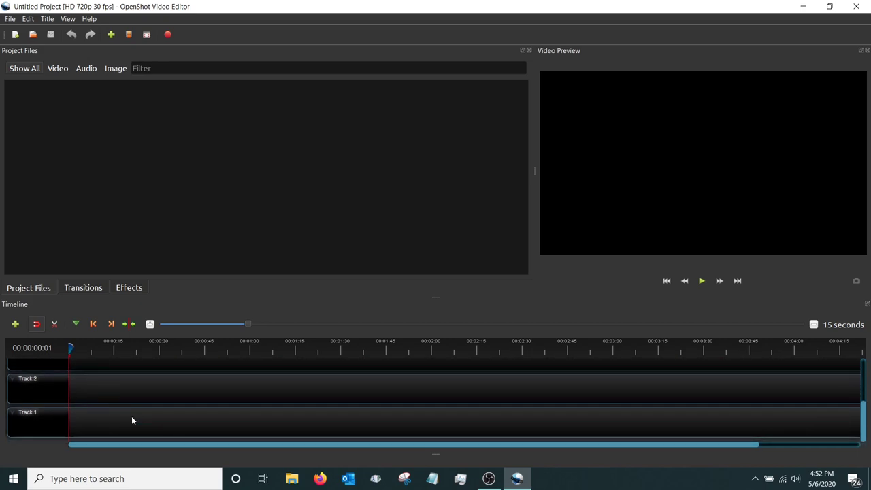
{"action": "scroll", "coordinate": [245, 411], "scroll_direction": "up", "scroll_amount": 1}
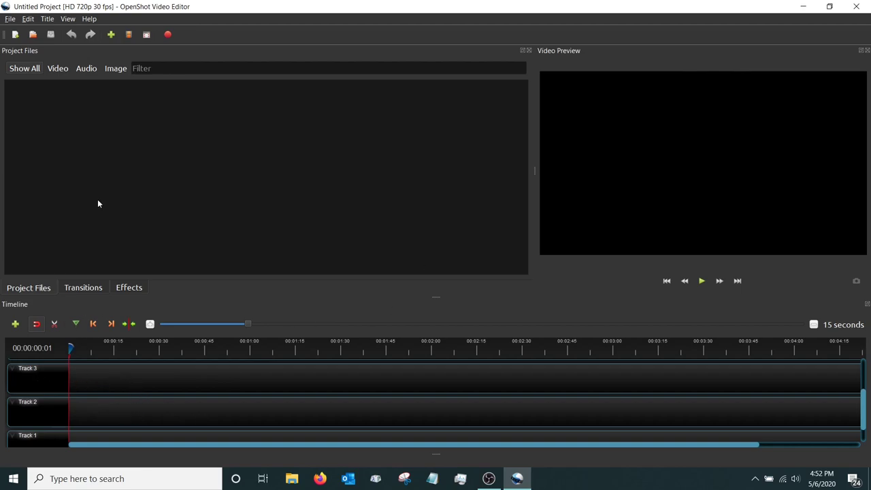
Step: Look at the Chroma Key effect, return to Project Files and close the video preview
{"action": "left_click", "coordinate": [129, 287]}
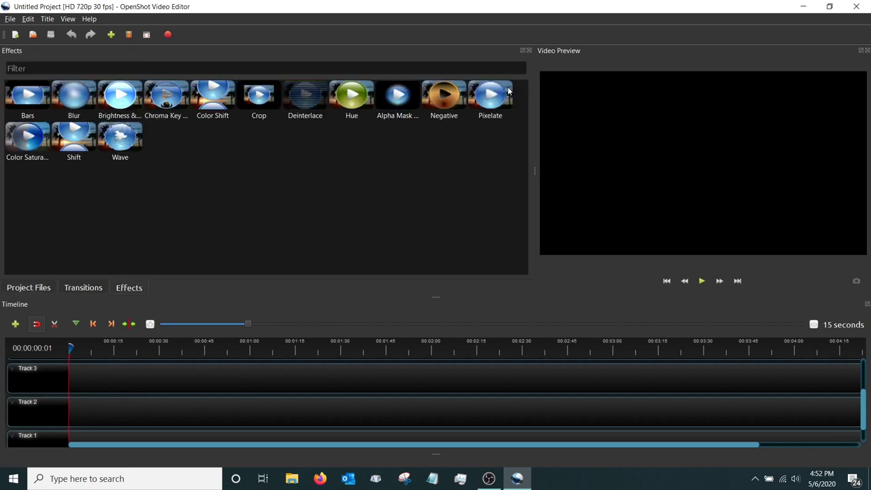
{"action": "left_click", "coordinate": [150, 102]}
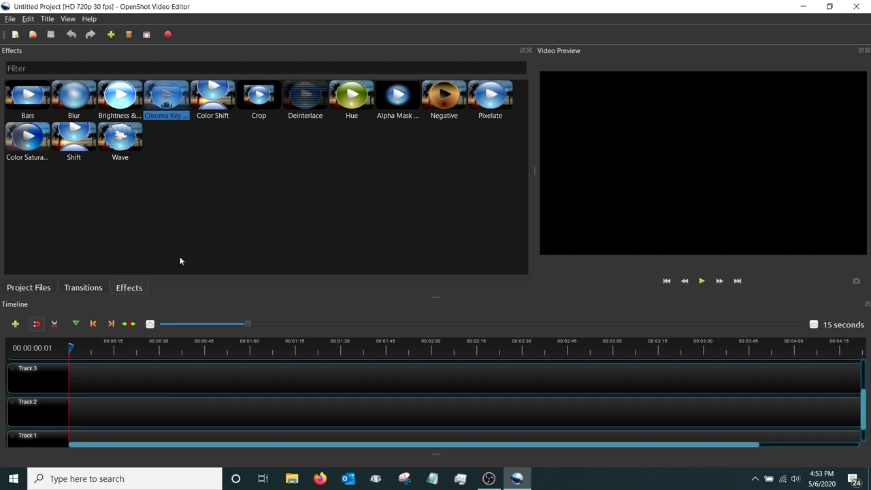
{"action": "left_click", "coordinate": [34, 287]}
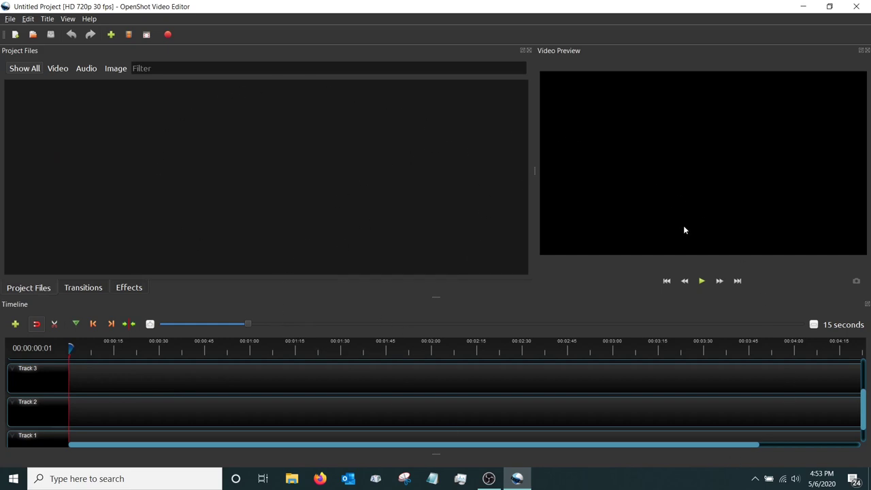
{"action": "left_click", "coordinate": [868, 50]}
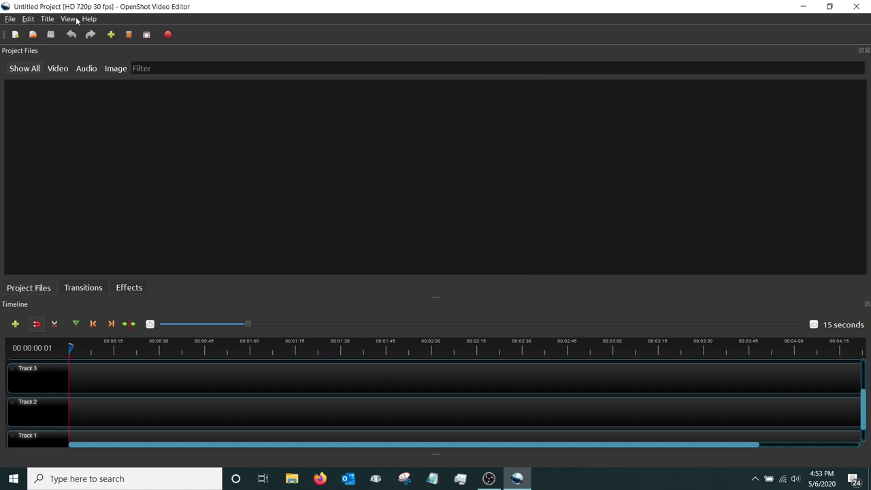
Step: Switch the panel layout to Advanced, then back to Simple
{"action": "left_click", "coordinate": [75, 20]}
{"action": "mouse_move", "coordinate": [99, 57]}
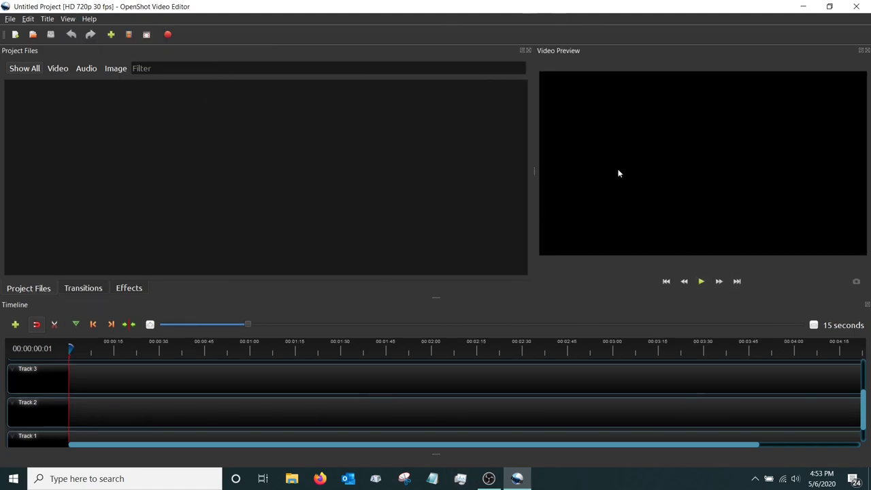
{"action": "left_click", "coordinate": [67, 19]}
{"action": "mouse_move", "coordinate": [107, 58]}
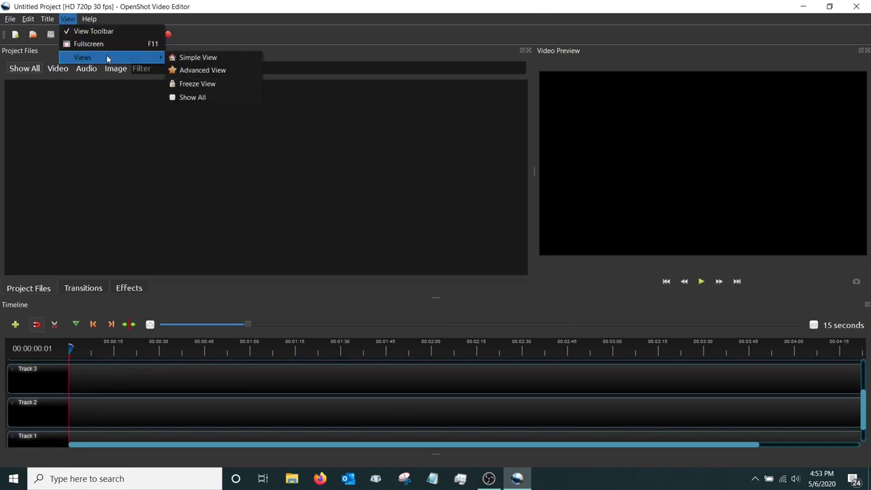
{"action": "left_click", "coordinate": [211, 70]}
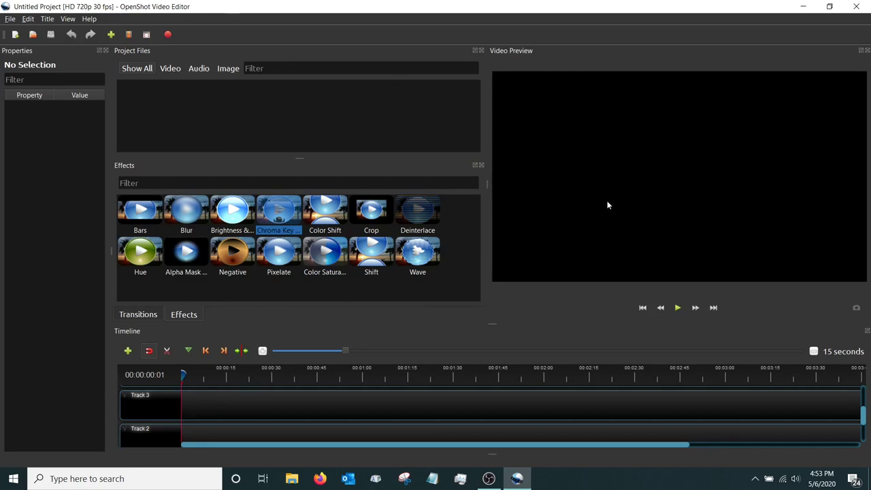
{"action": "left_click", "coordinate": [68, 20]}
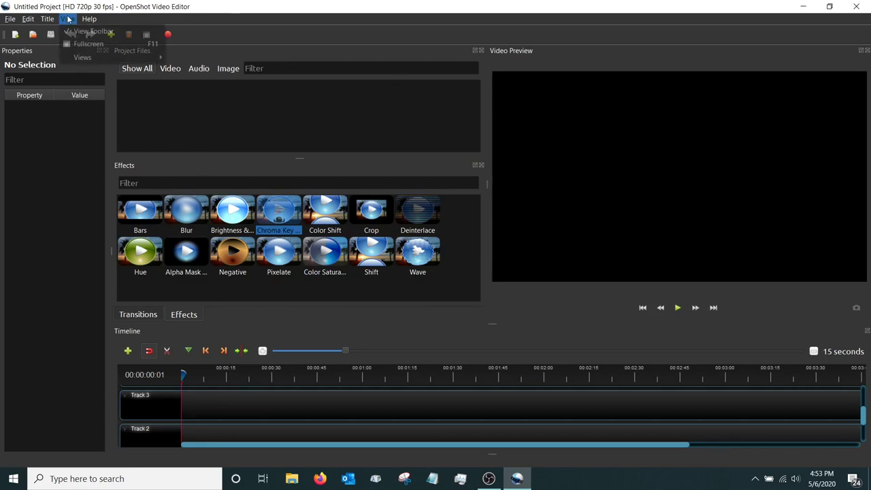
{"action": "mouse_move", "coordinate": [107, 58]}
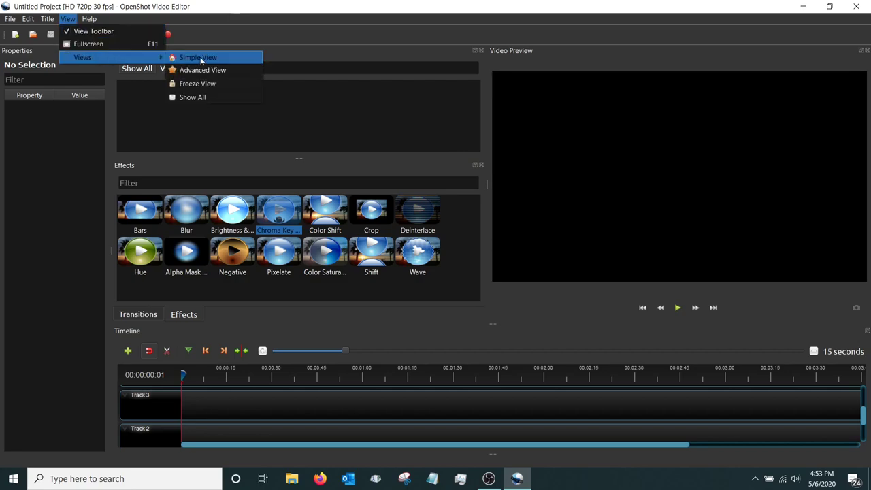
{"action": "left_click", "coordinate": [201, 59]}
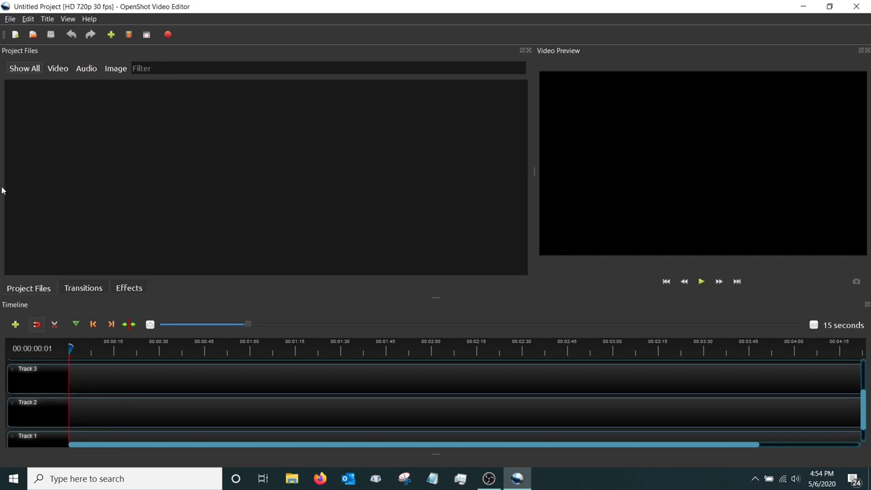
Step: Import 20200504_150218.mp4, 20200504_150240.mp4 and 20200504_152744.mp4 from the desktop's Tour of Garden folder
{"action": "left_click", "coordinate": [111, 35]}
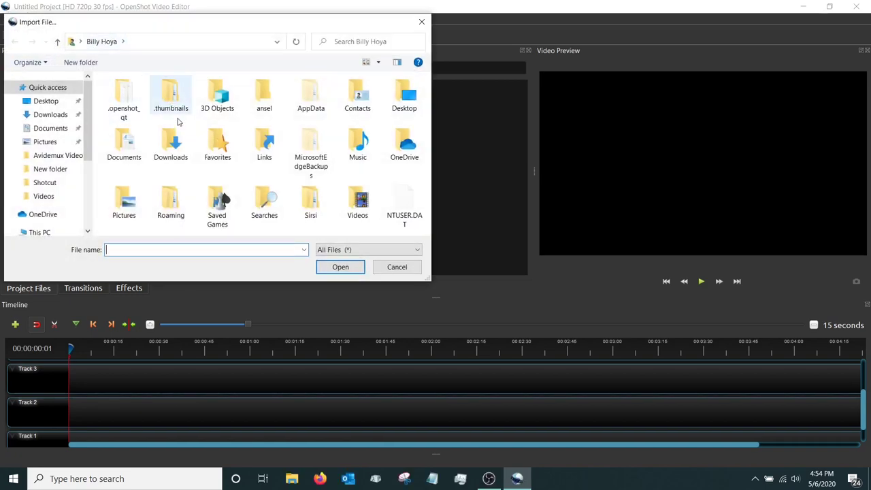
{"action": "left_click", "coordinate": [59, 105]}
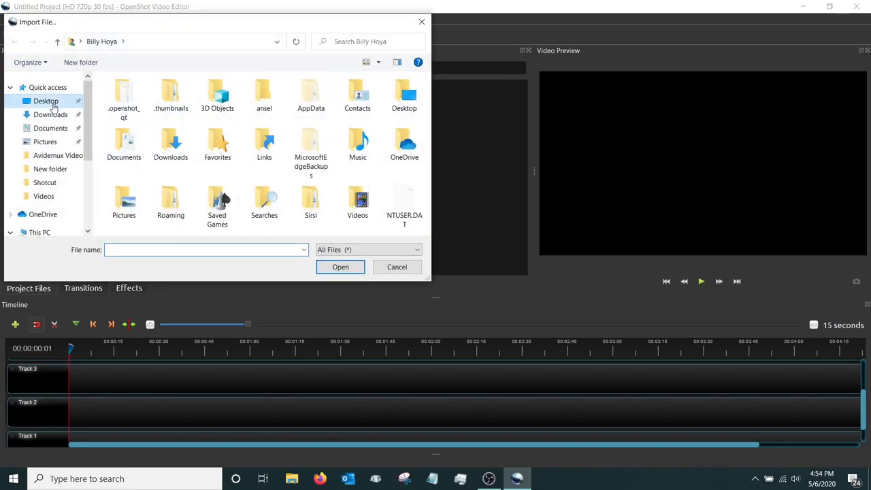
{"action": "double_click", "coordinate": [192, 194]}
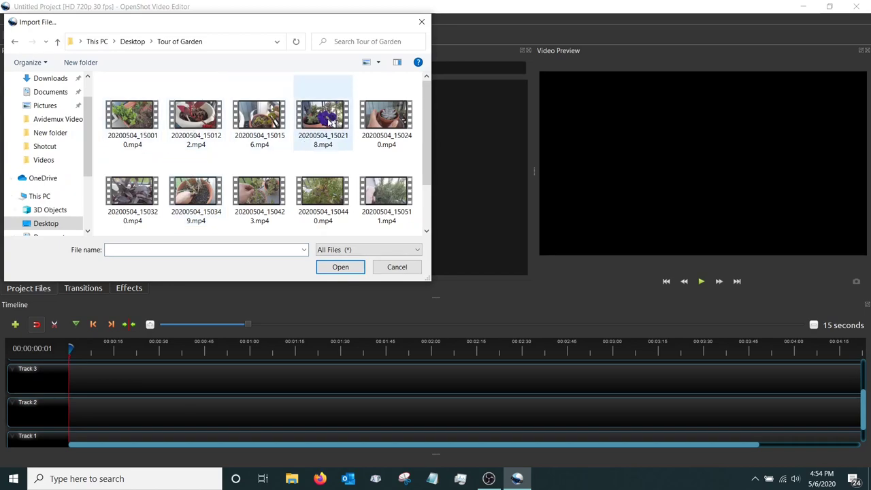
{"action": "left_click", "coordinate": [330, 121]}
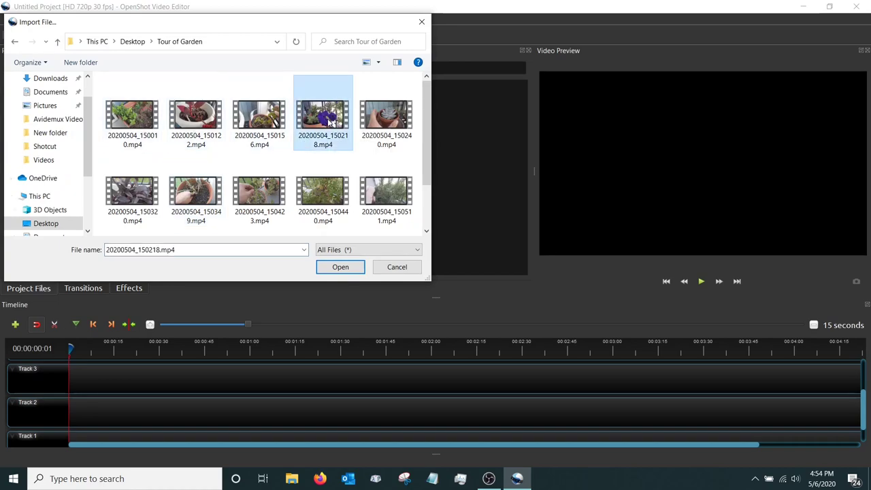
{"action": "key", "text": "shift+Right"}
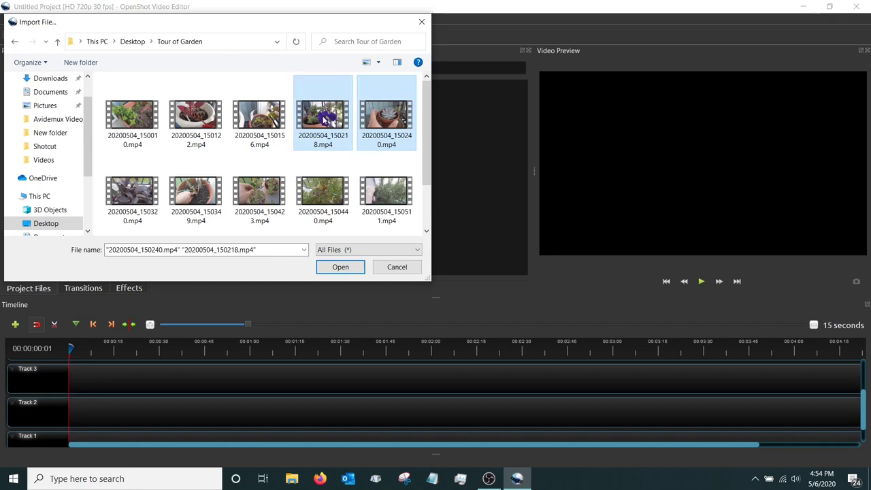
{"action": "scroll", "coordinate": [323, 122], "scroll_direction": "down", "scroll_amount": 2}
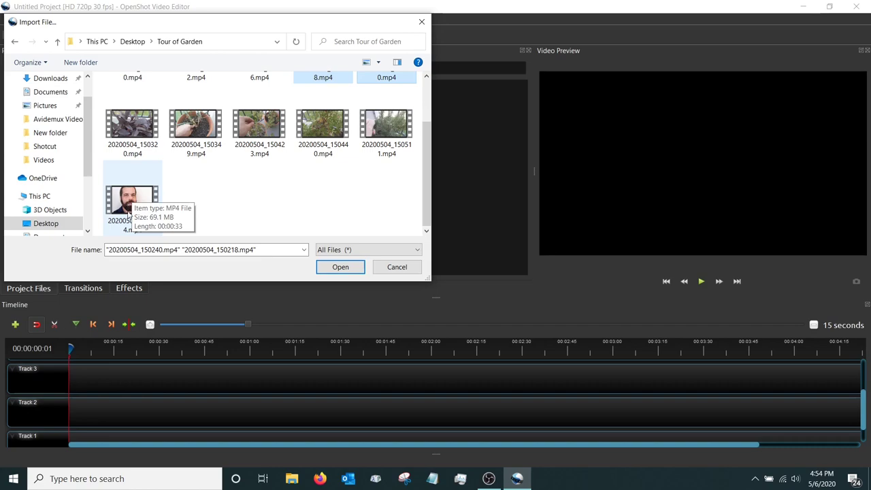
{"action": "left_click", "coordinate": [134, 203], "text": "ctrl"}
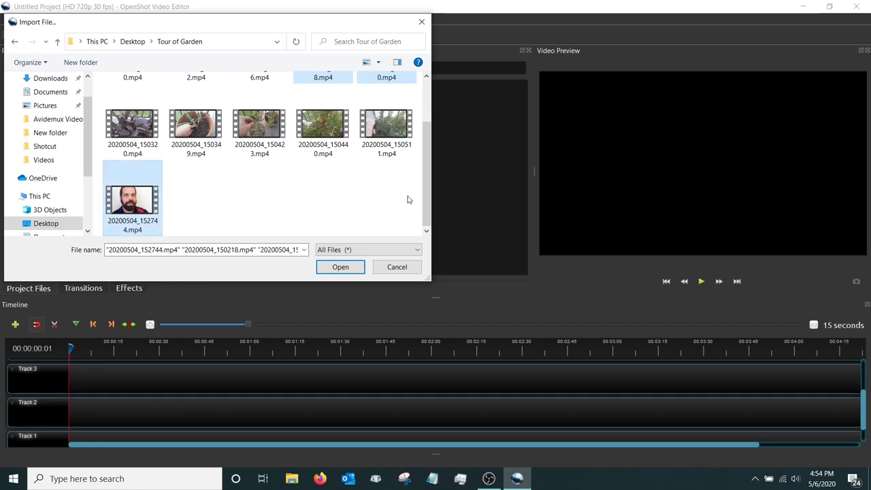
{"action": "scroll", "coordinate": [408, 199], "scroll_direction": "up", "scroll_amount": 1}
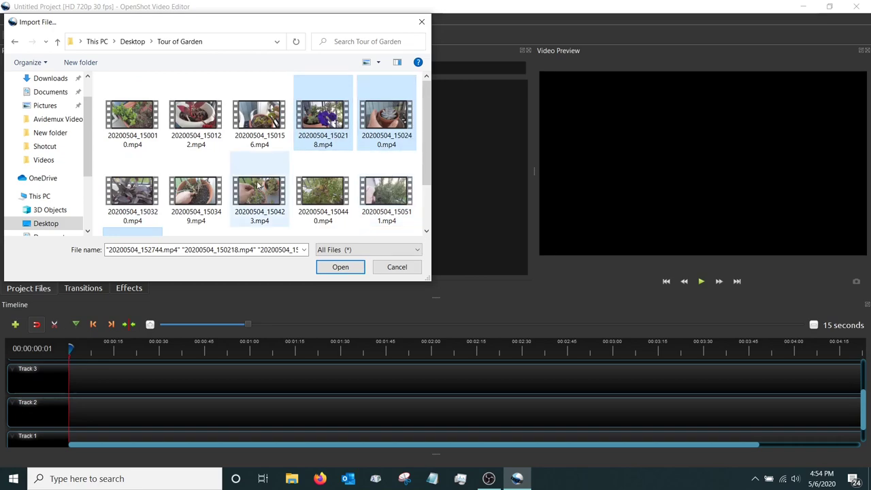
{"action": "scroll", "coordinate": [254, 186], "scroll_direction": "down", "scroll_amount": 1}
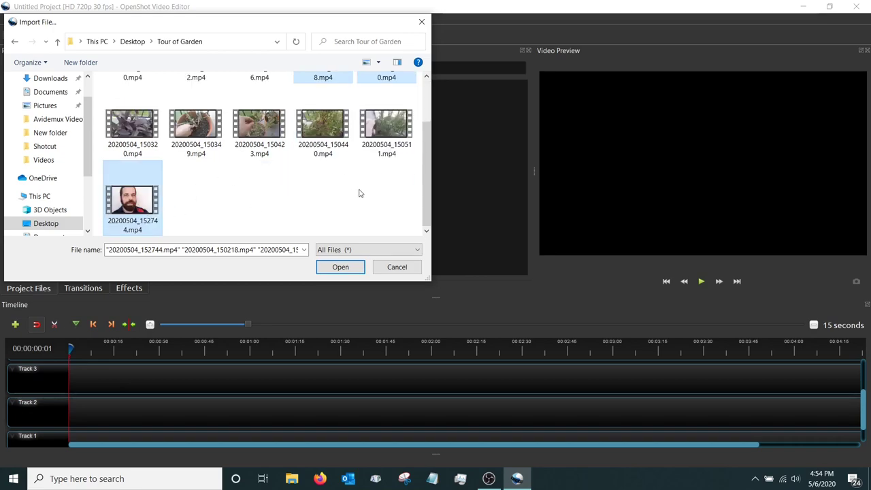
{"action": "left_click", "coordinate": [340, 269]}
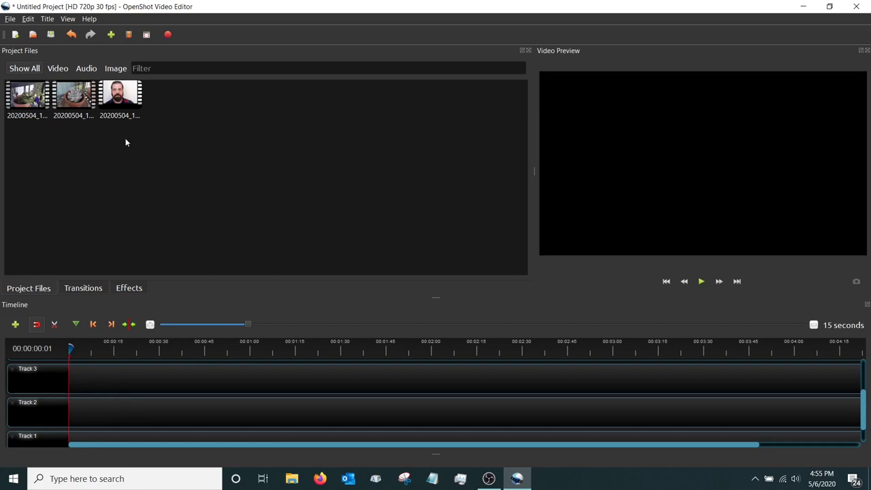
Step: Place 20200504_152744.mp4 at 0:00 on Track 2 and play it back
{"action": "left_click_drag", "start_coordinate": [120, 95], "coordinate": [58, 412]}
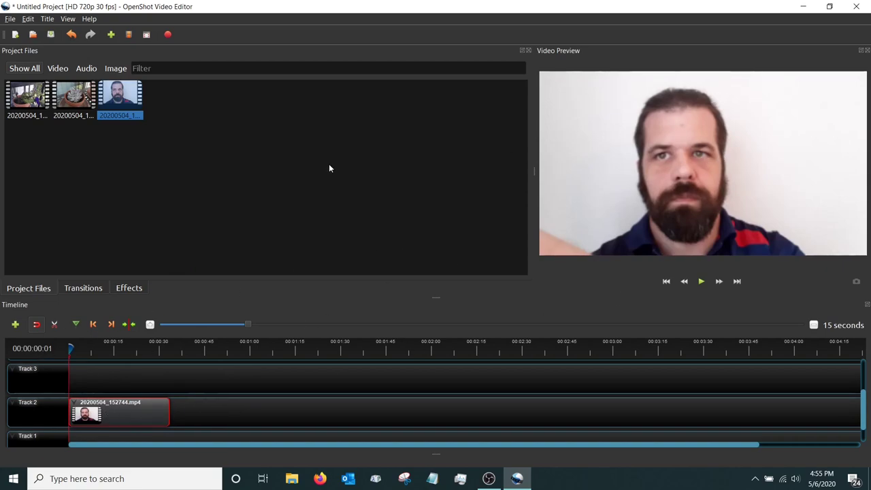
{"action": "left_click", "coordinate": [702, 287]}
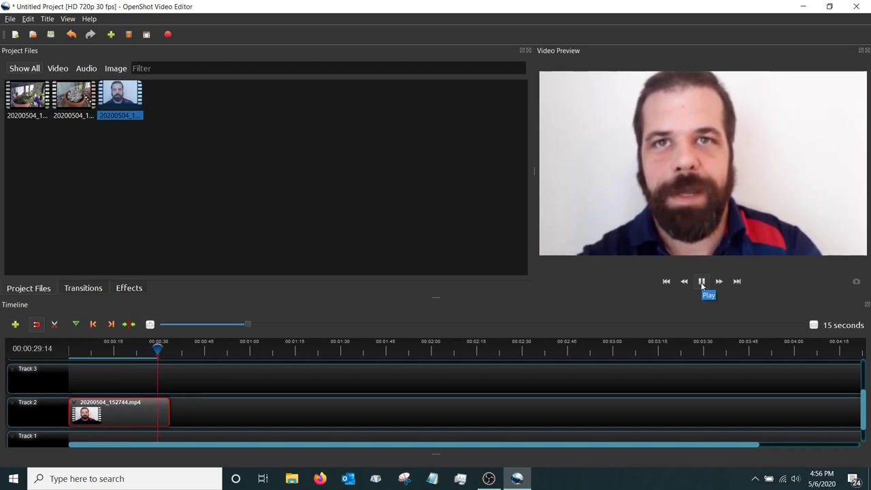
Step: Pause at about 30 seconds and trim the presenter clip's start, keeping its original end
{"action": "left_click", "coordinate": [702, 282]}
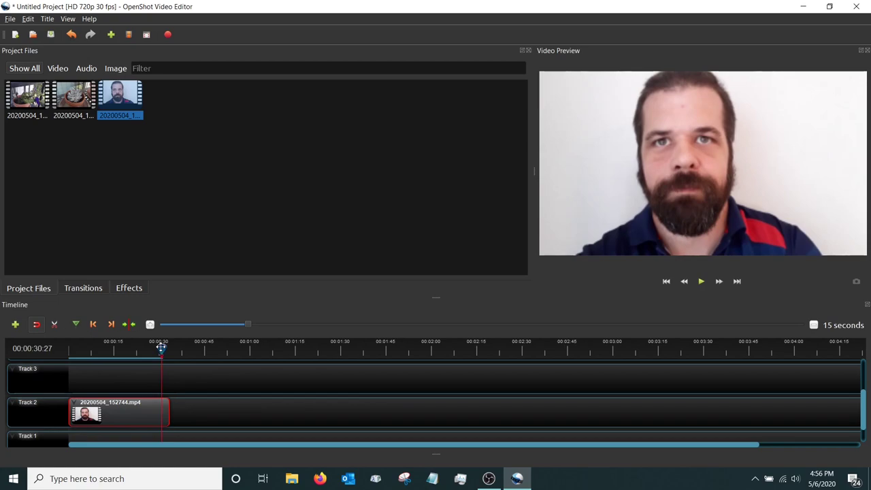
{"action": "left_click_drag", "start_coordinate": [161, 348], "coordinate": [200, 352]}
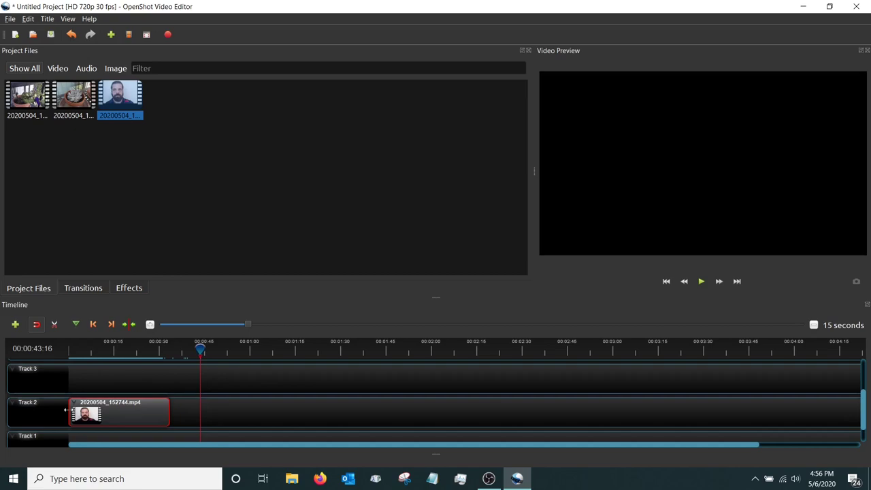
{"action": "mouse_move", "coordinate": [66, 409]}
{"action": "left_mouse_down"}
{"action": "mouse_move", "coordinate": [128, 409]}
{"action": "mouse_move", "coordinate": [68, 409]}
{"action": "mouse_move", "coordinate": [81, 409]}
{"action": "left_mouse_up"}
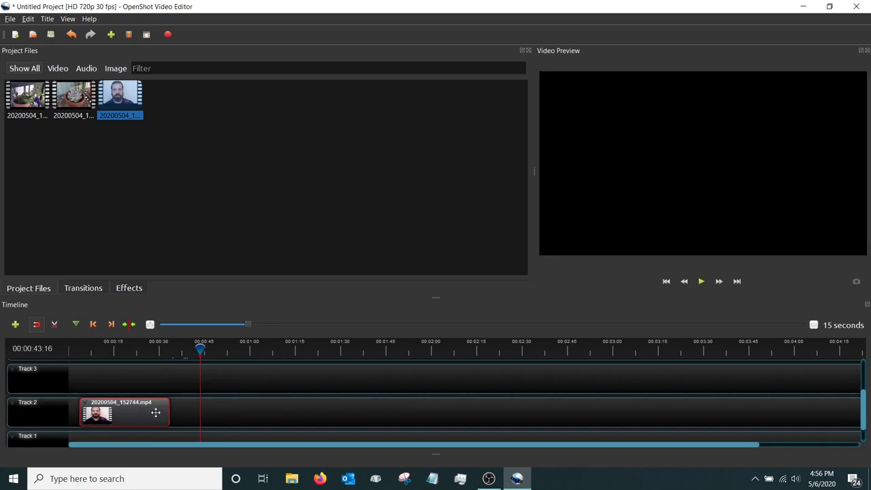
{"action": "left_click_drag", "start_coordinate": [170, 416], "coordinate": [158, 417]}
{"action": "left_click_drag", "start_coordinate": [156, 411], "coordinate": [169, 415]}
Step: Play from about 20 seconds and step frame by frame to the 00:00:22:23 cut point
{"action": "left_click_drag", "start_coordinate": [201, 348], "coordinate": [129, 350]}
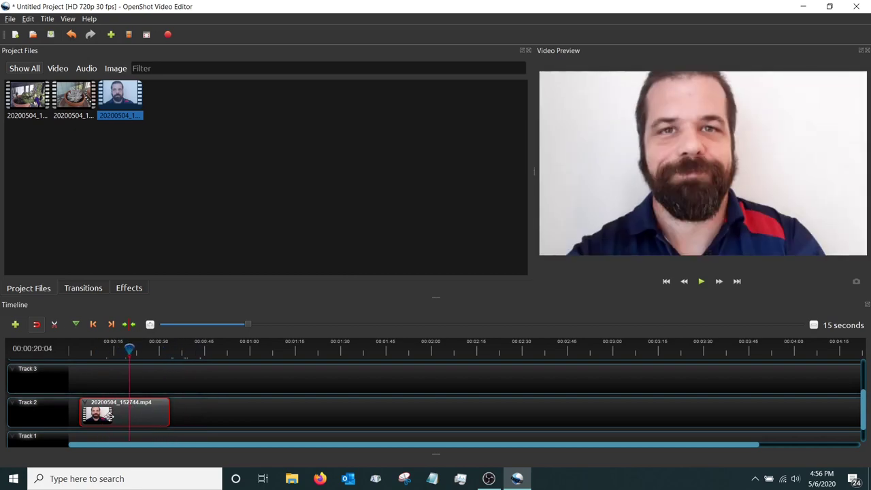
{"action": "key", "text": "space"}
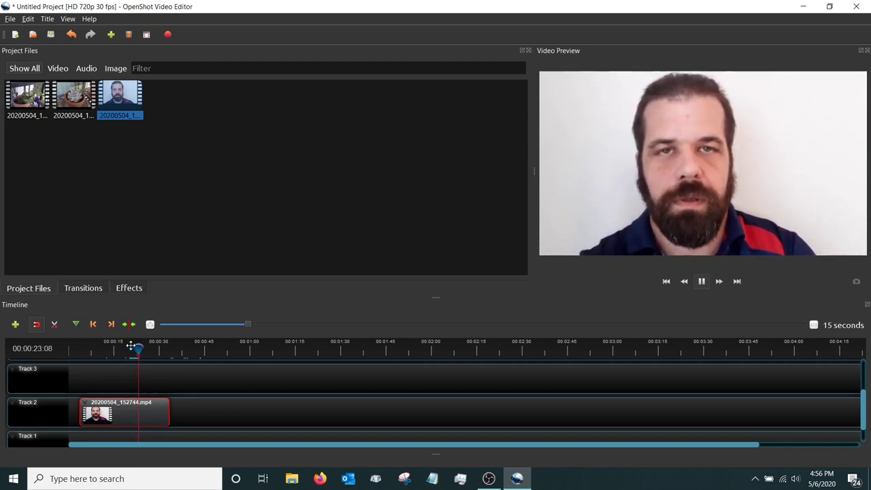
{"action": "key", "text": "space"}
{"action": "key", "text": "Left"}
{"action": "key", "text": "Left"}
{"action": "key", "text": "Left"}
{"action": "key", "text": "Left"}
{"action": "key", "text": "Left"}
{"action": "key", "text": "Left"}
{"action": "key", "text": "Left"}
{"action": "key", "text": "Left"}
{"action": "key", "text": "Left"}
{"action": "key", "text": "Left"}
{"action": "key", "text": "Left"}
{"action": "key", "text": "Left"}
{"action": "key", "text": "Left"}
{"action": "key", "text": "Left"}
{"action": "key", "text": "Left"}
{"action": "key", "text": "Left"}
{"action": "key", "text": "Left"}
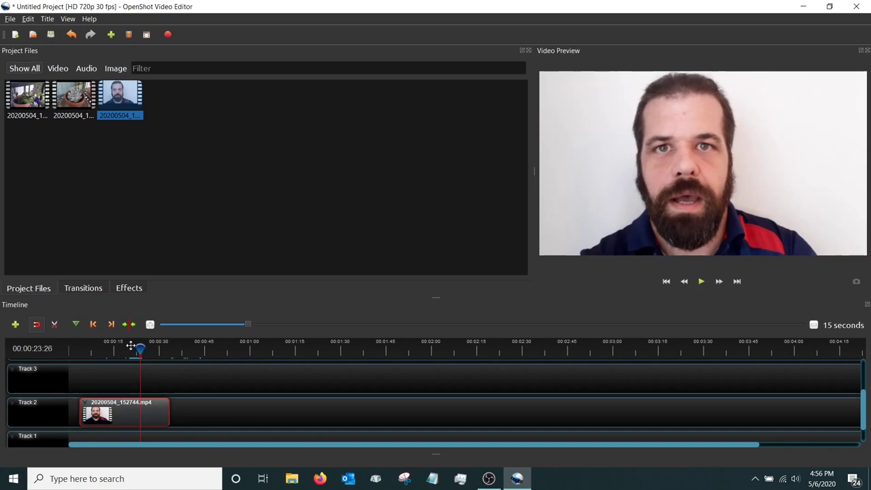
{"action": "key", "text": "Right"}
{"action": "key", "text": "Right"}
{"action": "key", "text": "Right"}
{"action": "key", "text": "Right"}
{"action": "key", "text": "Right"}
{"action": "key", "text": "Right"}
{"action": "key", "text": "Right"}
{"action": "key", "text": "Right"}
{"action": "key", "text": "Right"}
{"action": "key", "text": "Right"}
{"action": "key", "text": "Right"}
{"action": "key", "text": "Right"}
{"action": "key", "text": "Right"}
{"action": "key", "text": "Right"}
{"action": "key", "text": "Right"}
{"action": "key", "text": "Right"}
{"action": "key", "text": "Right"}
{"action": "key", "text": "Right"}
{"action": "key", "text": "Right"}
{"action": "key", "text": "Right"}
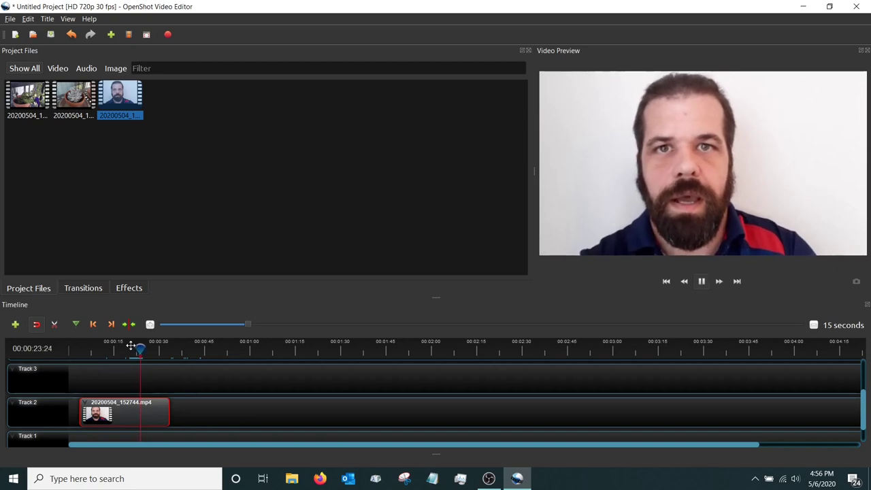
{"action": "key", "text": "Left"}
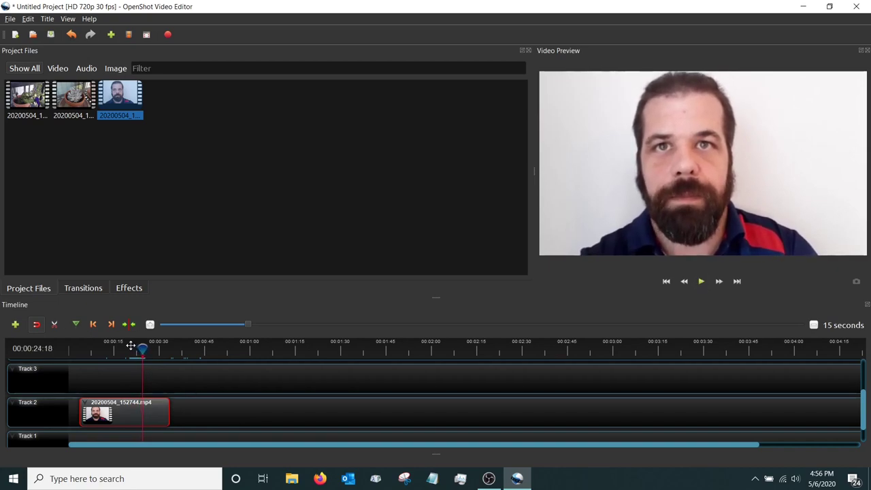
{"action": "key", "text": "Left"}
{"action": "key", "text": "Left"}
{"action": "key", "text": "Left"}
{"action": "key", "text": "Left"}
{"action": "key", "text": "Left"}
{"action": "key", "text": "Left"}
{"action": "key", "text": "Left"}
{"action": "key", "text": "Left"}
{"action": "key", "text": "Left"}
{"action": "key", "text": "Left"}
{"action": "key", "text": "Left"}
{"action": "key", "text": "Left"}
{"action": "key", "text": "Left"}
{"action": "key", "text": "Left"}
{"action": "key", "text": "Left"}
{"action": "key", "text": "Left"}
{"action": "key", "text": "Left"}
{"action": "key", "text": "Left"}
{"action": "key", "text": "Left"}
{"action": "key", "text": "Left"}
{"action": "key", "text": "Left"}
{"action": "key", "text": "Left"}
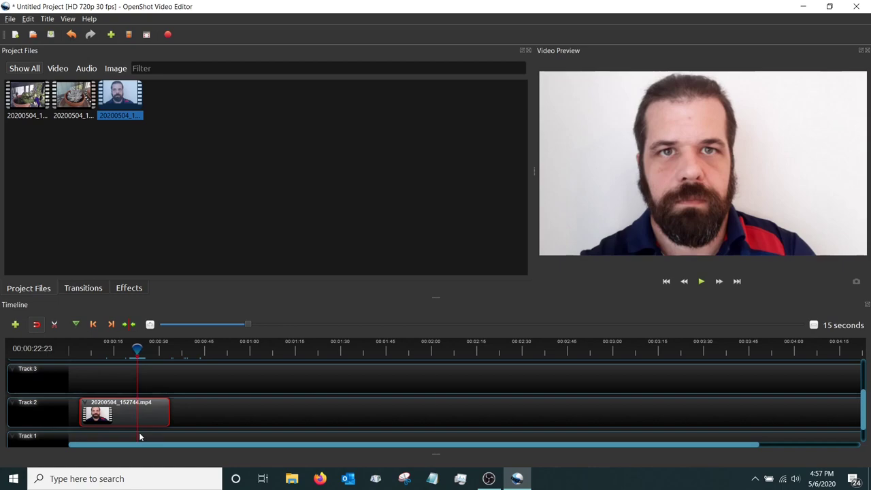
Step: Slice the presenter clip at the playhead keeping both sides, then move one resulting piece
{"action": "right_click", "coordinate": [136, 348]}
{"action": "mouse_move", "coordinate": [170, 356]}
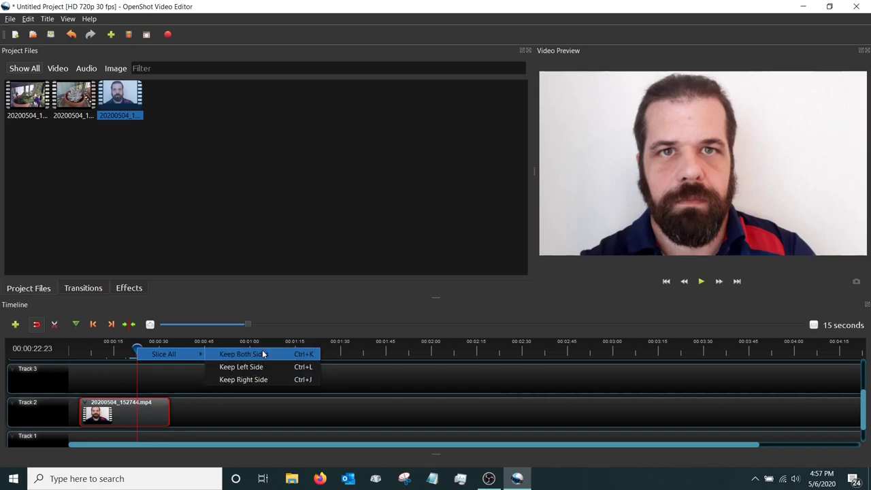
{"action": "left_click", "coordinate": [262, 354]}
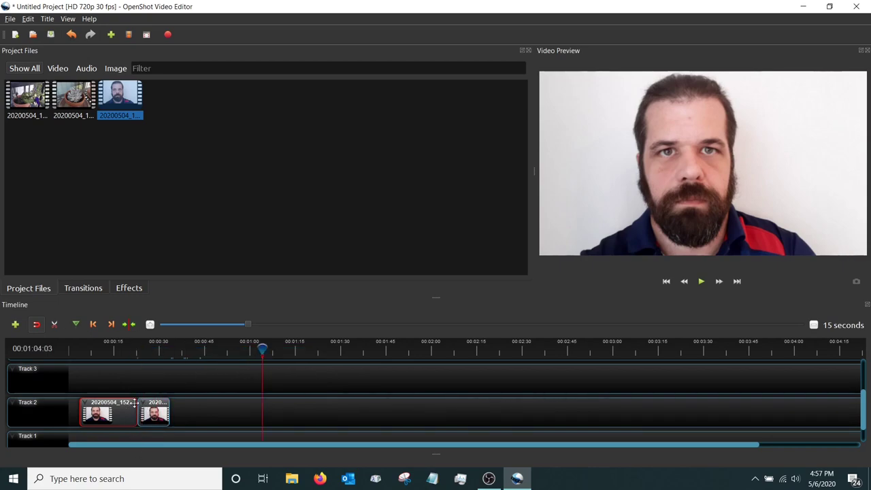
{"action": "left_click_drag", "start_coordinate": [113, 417], "coordinate": [94, 363]}
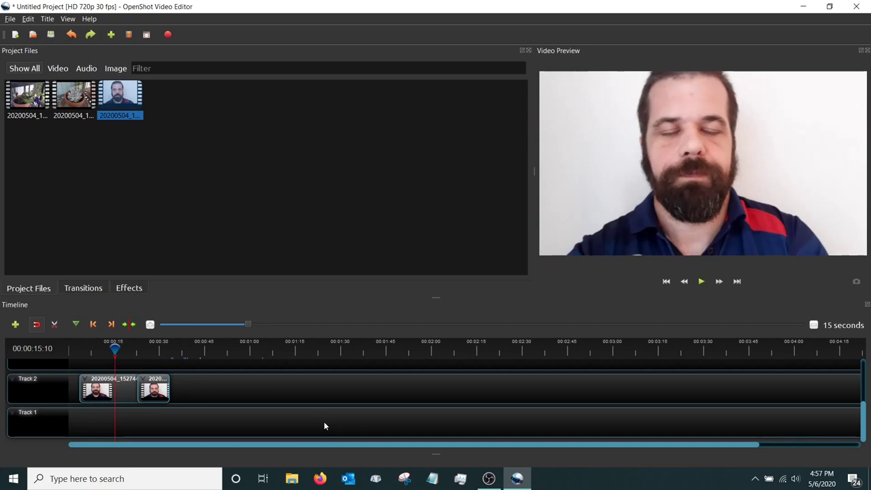
Step: Undo the last change, realign the presenter clip and drop 20200504_150240.mp4 onto Track 3
{"action": "key", "text": "ctrl+z"}
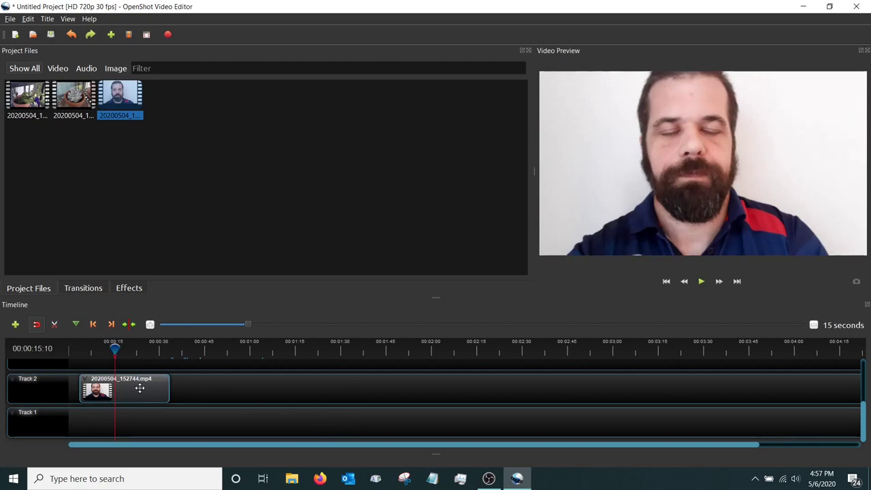
{"action": "left_click_drag", "start_coordinate": [134, 387], "coordinate": [122, 387]}
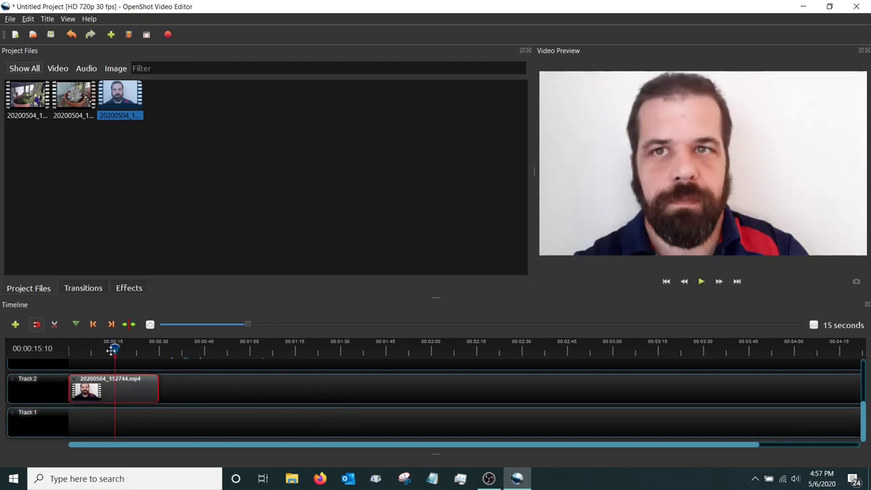
{"action": "left_click_drag", "start_coordinate": [113, 349], "coordinate": [124, 349]}
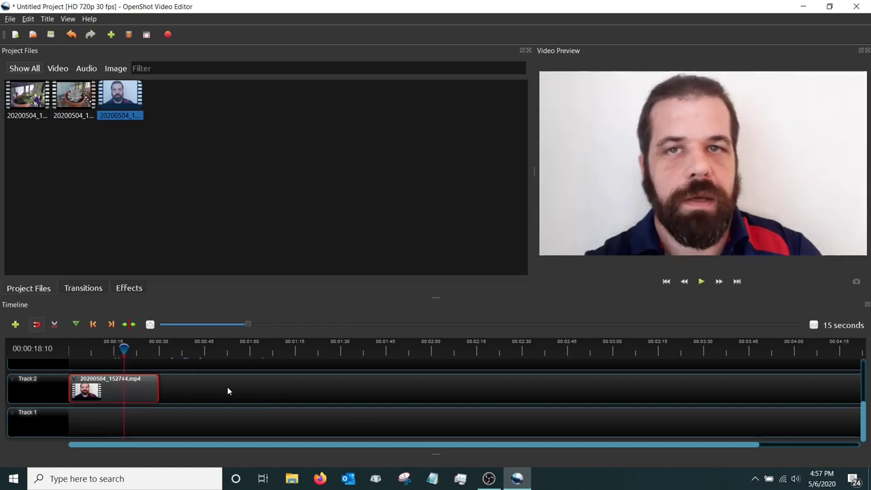
{"action": "scroll", "coordinate": [228, 387], "scroll_direction": "up", "scroll_amount": 1}
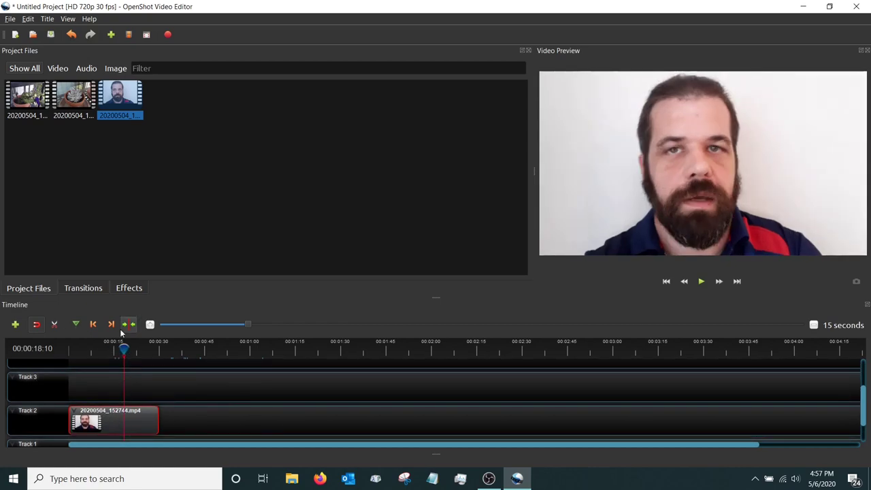
{"action": "left_click_drag", "start_coordinate": [124, 349], "coordinate": [170, 349]}
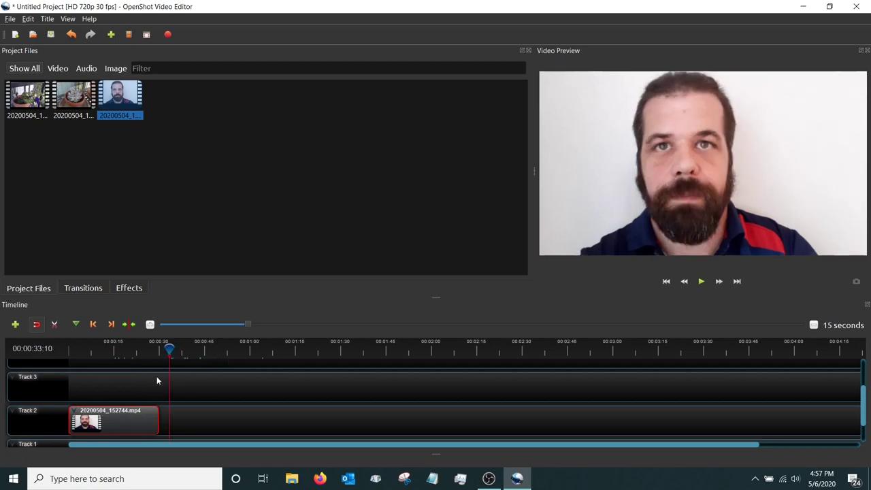
{"action": "left_click_drag", "start_coordinate": [72, 95], "coordinate": [109, 374]}
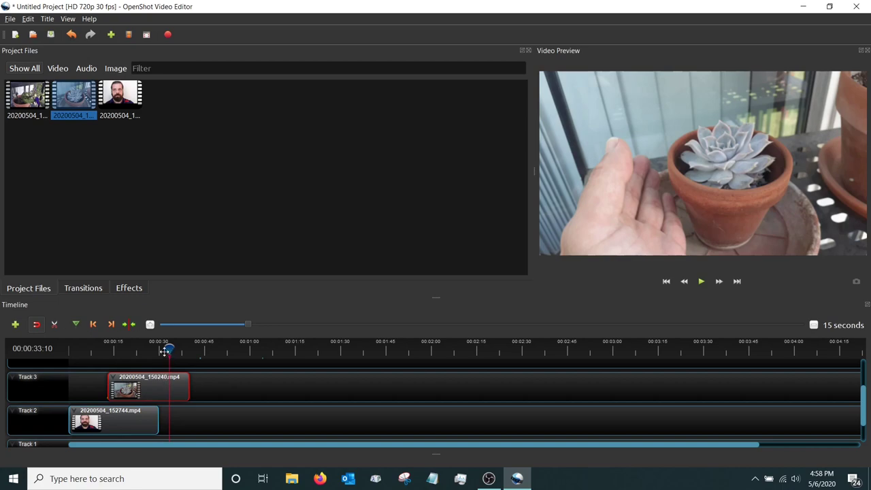
{"action": "left_click_drag", "start_coordinate": [168, 348], "coordinate": [128, 347]}
{"action": "right_click", "coordinate": [128, 347]}
{"action": "mouse_move", "coordinate": [185, 354]}
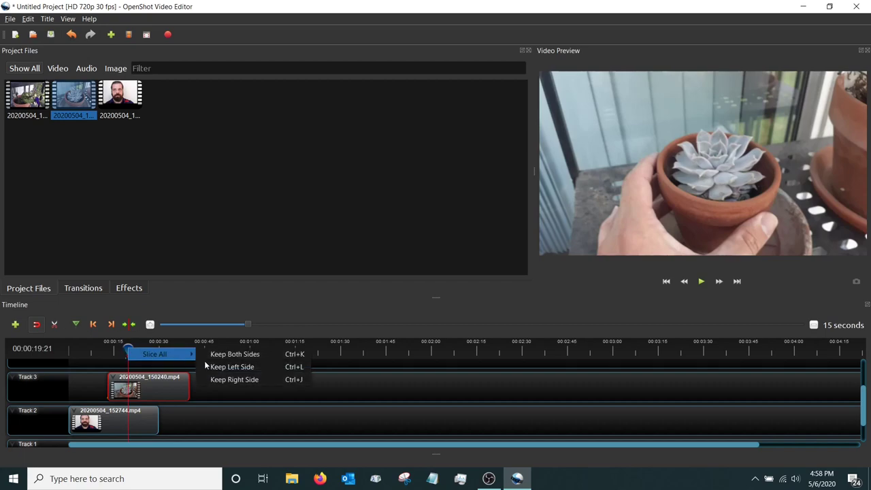
{"action": "left_click", "coordinate": [259, 378]}
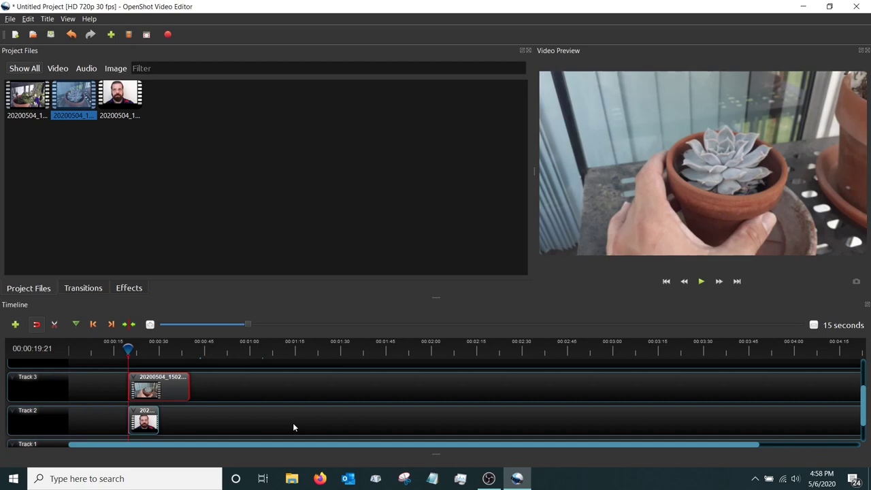
{"action": "key", "text": "ctrl+z"}
{"action": "key", "text": "ctrl+z"}
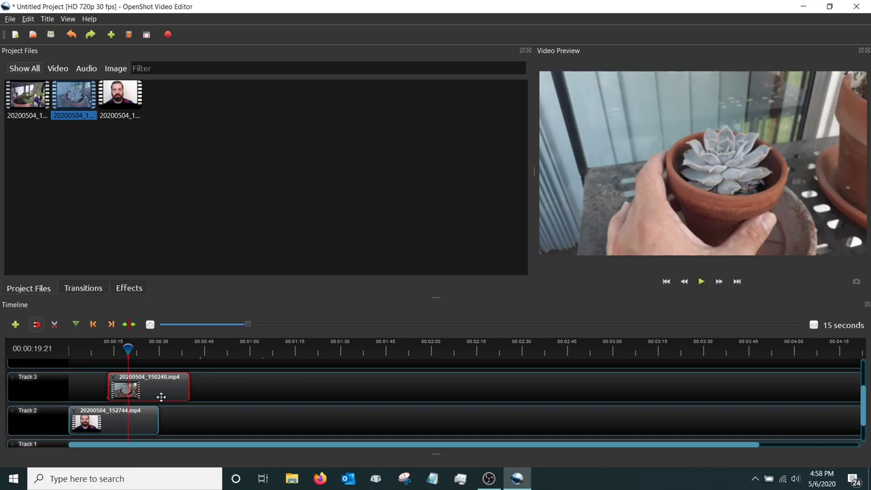
Step: Delete the garden clip from Track 3 and scrub the playhead back to about 00:00:16
{"action": "left_click_drag", "start_coordinate": [173, 387], "coordinate": [266, 385]}
{"action": "key", "text": "Delete"}
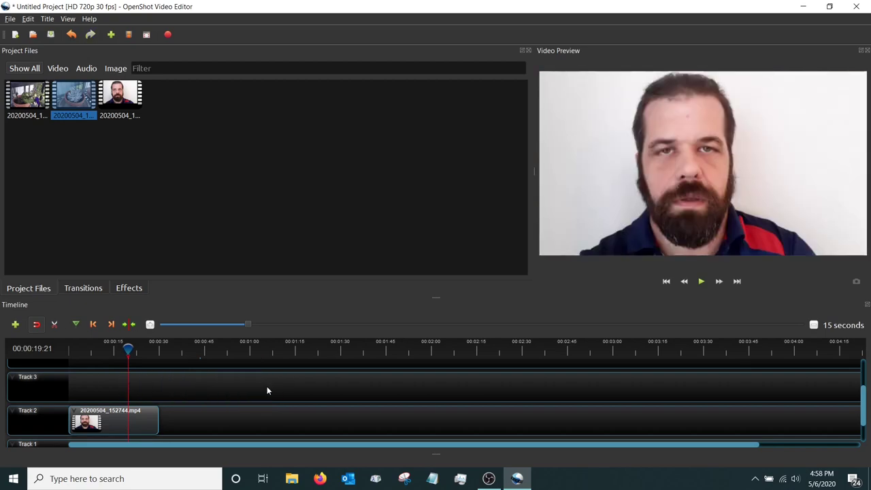
{"action": "mouse_move", "coordinate": [130, 349]}
{"action": "left_mouse_down"}
{"action": "mouse_move", "coordinate": [154, 352]}
{"action": "mouse_move", "coordinate": [122, 351]}
{"action": "mouse_move", "coordinate": [133, 350]}
{"action": "left_mouse_up"}
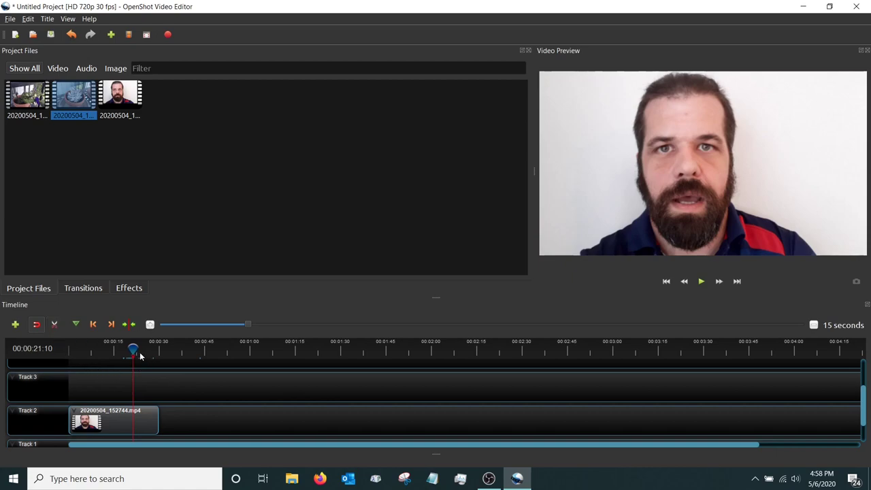
{"action": "left_click_drag", "start_coordinate": [134, 349], "coordinate": [118, 349]}
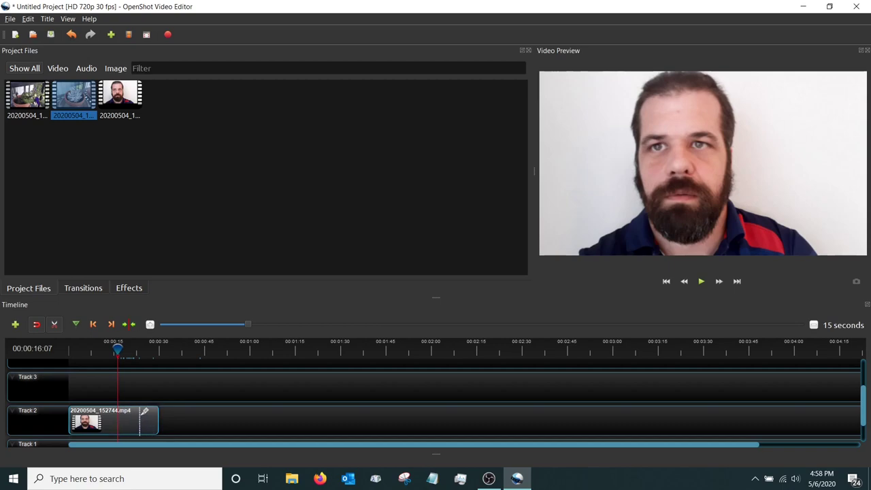
{"action": "left_click", "coordinate": [140, 413]}
{"action": "left_click", "coordinate": [103, 419]}
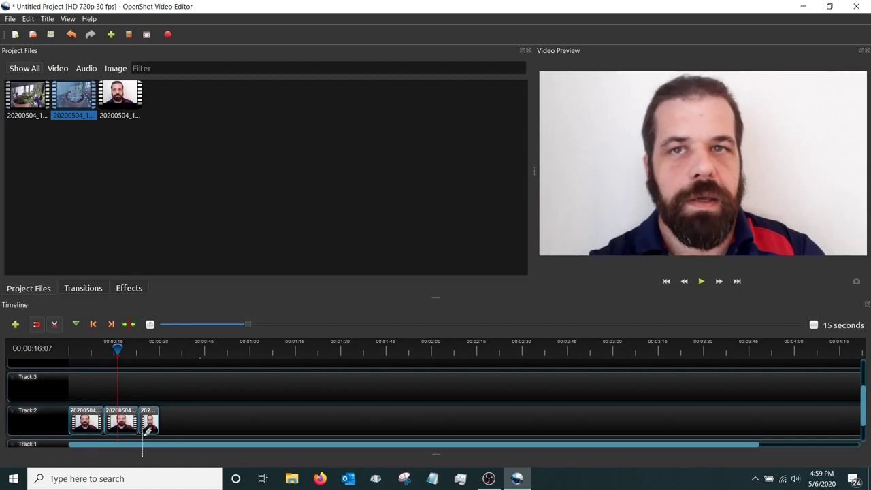
{"action": "left_click", "coordinate": [54, 324]}
{"action": "mouse_move", "coordinate": [156, 413]}
{"action": "left_mouse_down"}
{"action": "mouse_move", "coordinate": [225, 413]}
{"action": "mouse_move", "coordinate": [234, 379]}
{"action": "mouse_move", "coordinate": [179, 413]}
{"action": "mouse_move", "coordinate": [156, 416]}
{"action": "left_mouse_up"}
{"action": "key", "text": "Delete"}
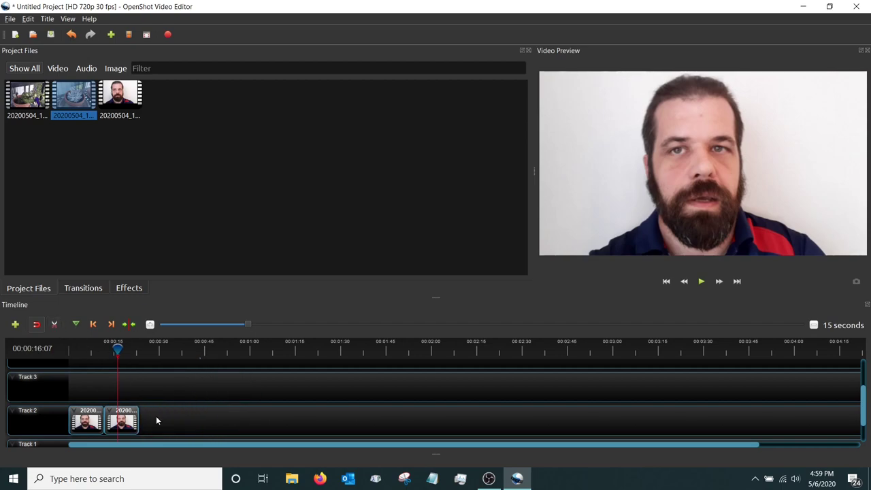
{"action": "left_click_drag", "start_coordinate": [119, 346], "coordinate": [202, 349]}
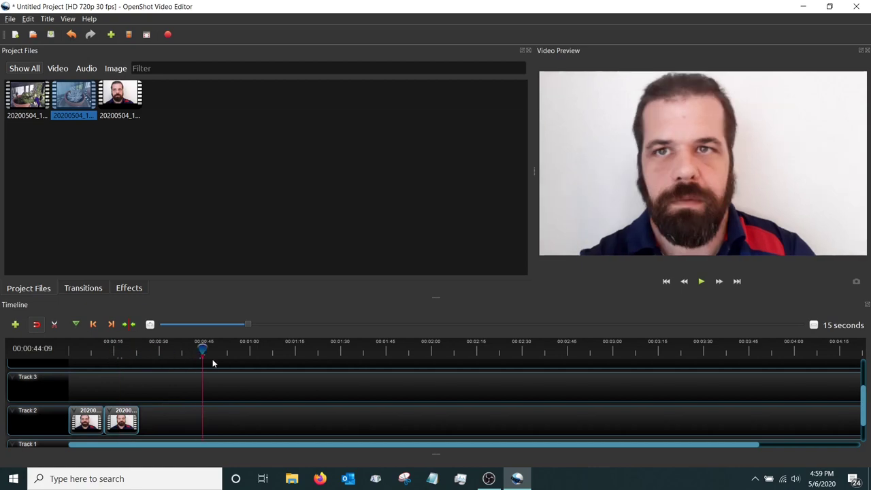
{"action": "key", "text": "ctrl+z"}
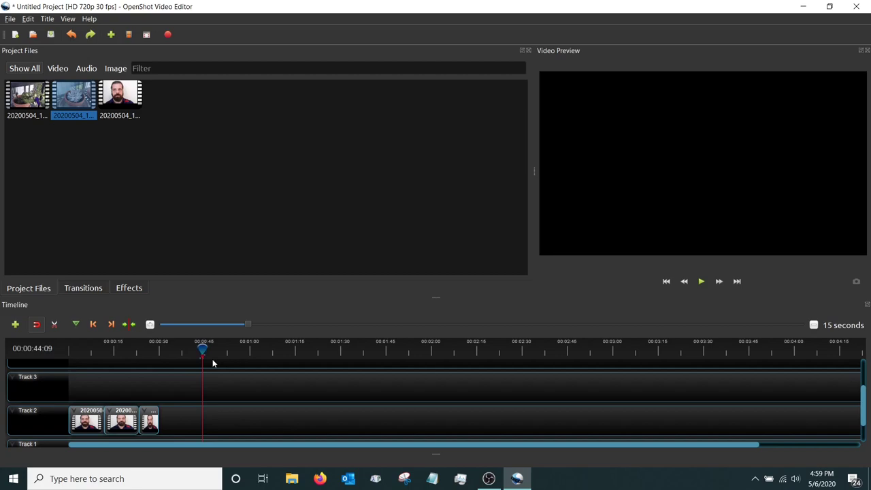
{"action": "key", "text": "ctrl+z"}
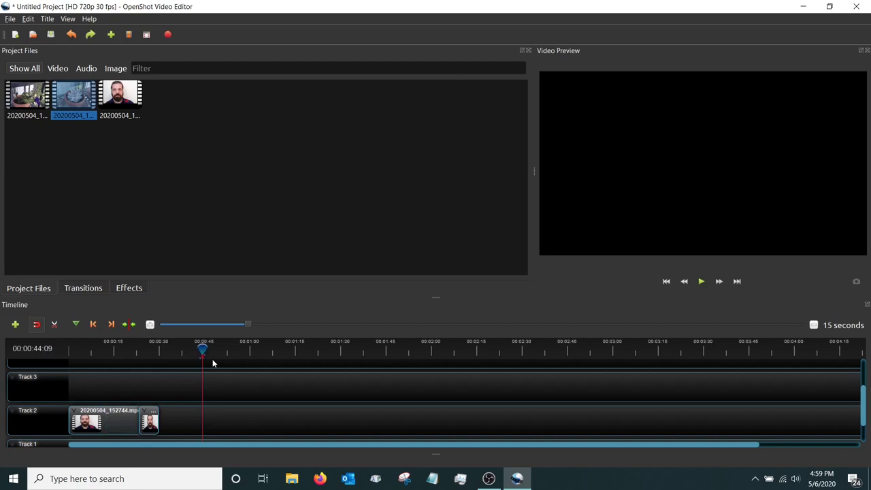
{"action": "key", "text": "ctrl+z"}
{"action": "scroll", "coordinate": [183, 401], "scroll_direction": "down", "scroll_amount": 1}
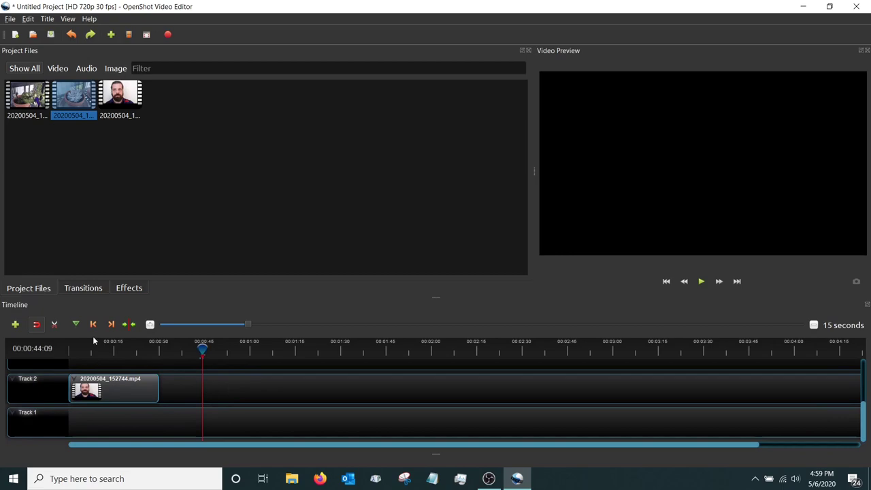
Step: Review from 10 seconds, move the playhead to about 00:00:27:19, and razor-cut the Track 2 clip there
{"action": "left_click_drag", "start_coordinate": [203, 349], "coordinate": [101, 350]}
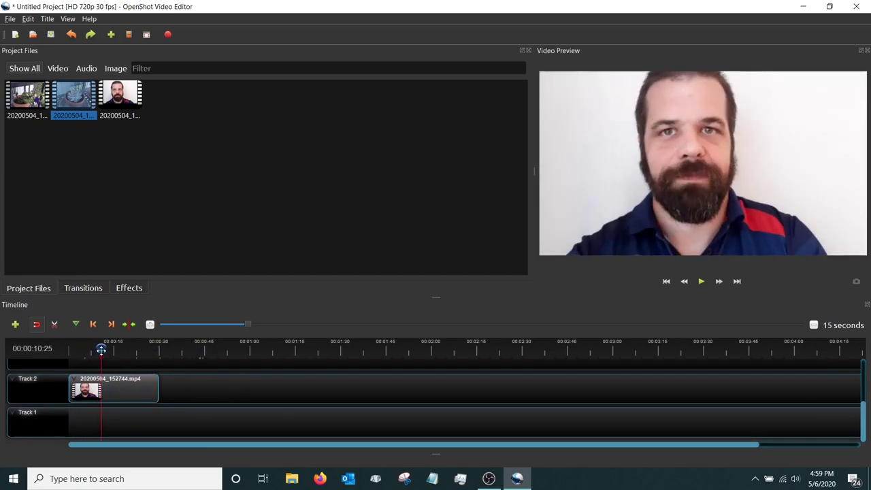
{"action": "key", "text": "space"}
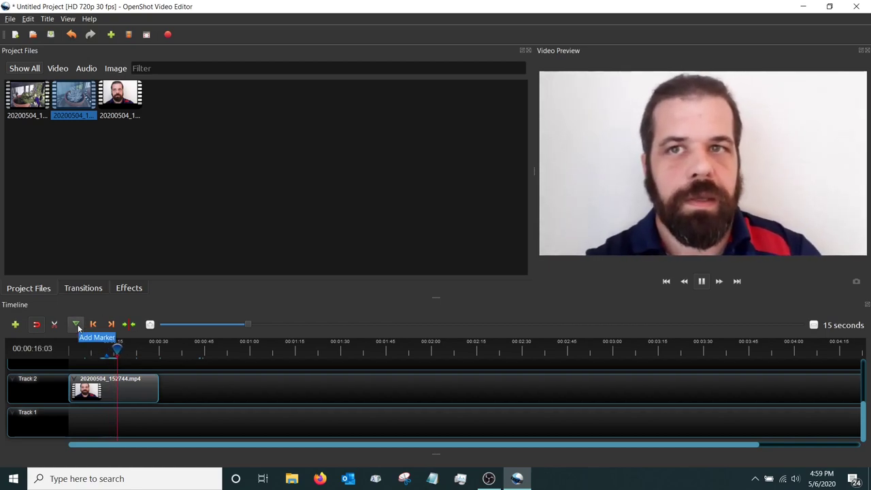
{"action": "key", "text": "space"}
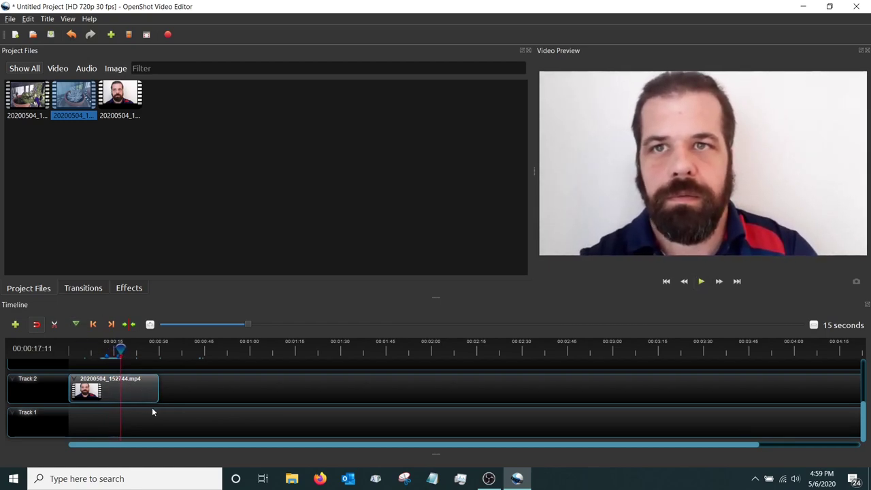
{"action": "left_click", "coordinate": [93, 325]}
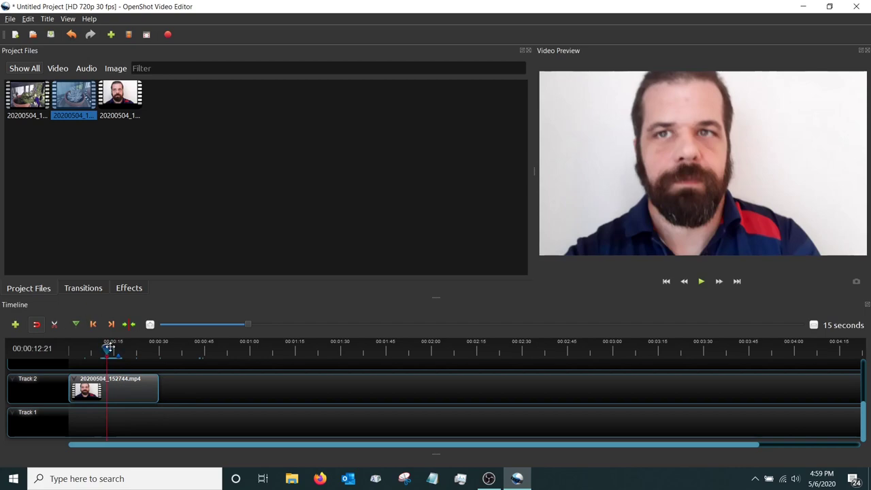
{"action": "left_click_drag", "start_coordinate": [108, 348], "coordinate": [152, 348]}
{"action": "left_click", "coordinate": [54, 325]}
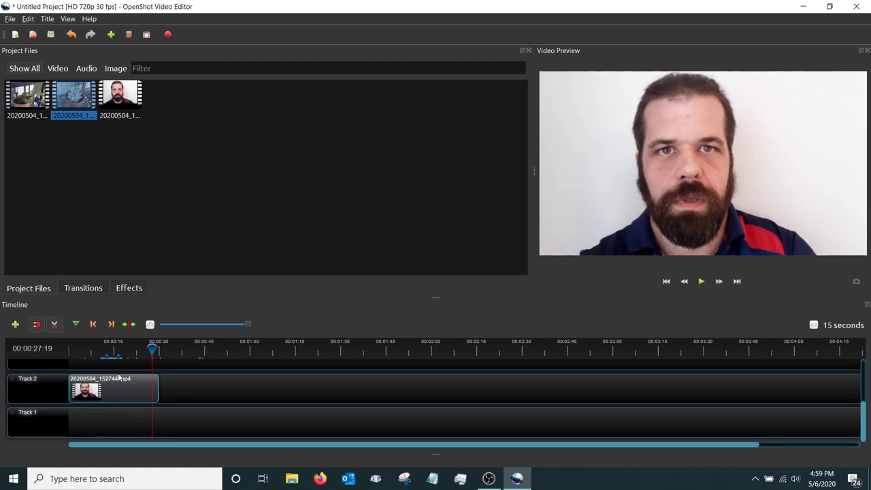
{"action": "left_click", "coordinate": [117, 389]}
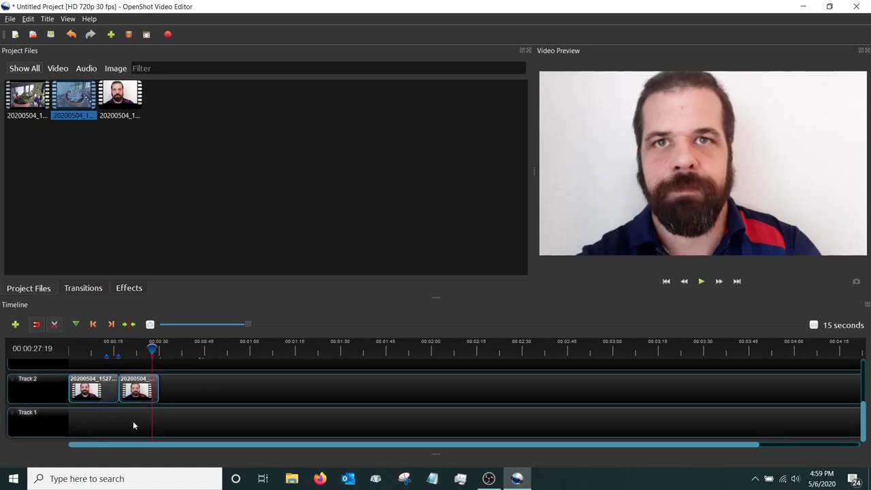
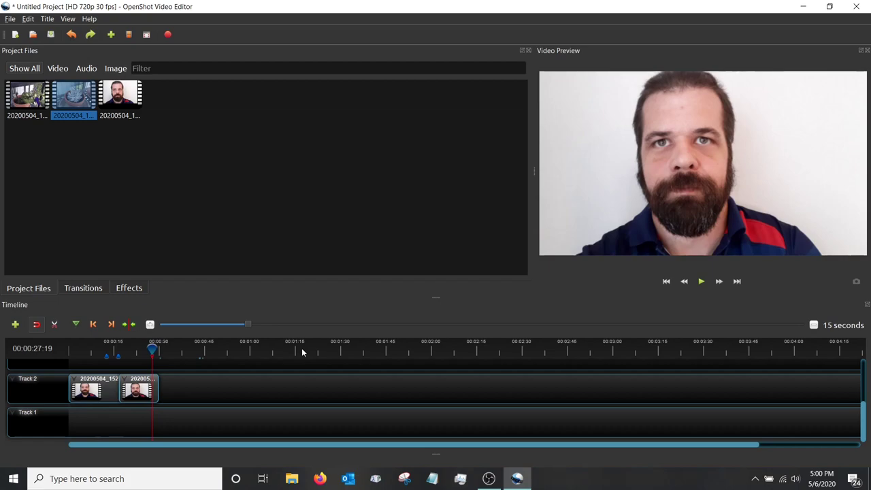
Step: Undo the split of 20200504_152744.mp4, delete both ruler markers, and play from about 16 seconds
{"action": "key", "text": "ctrl+z"}
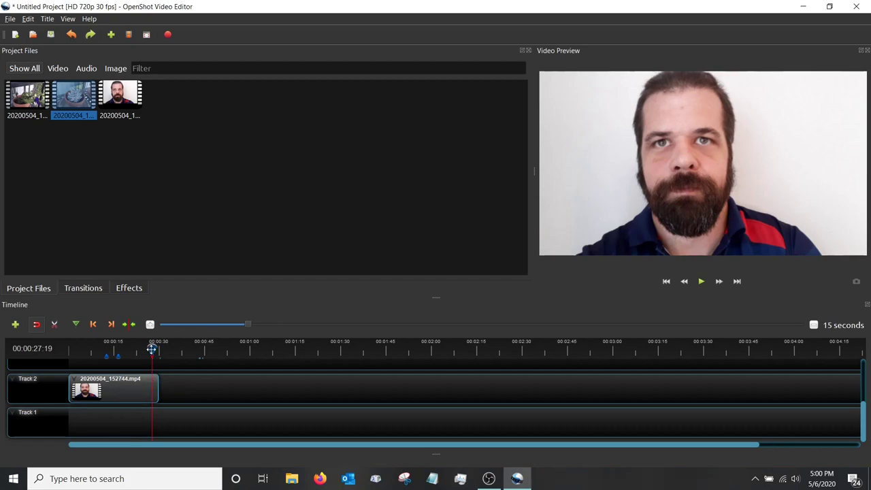
{"action": "left_click_drag", "start_coordinate": [152, 348], "coordinate": [177, 352]}
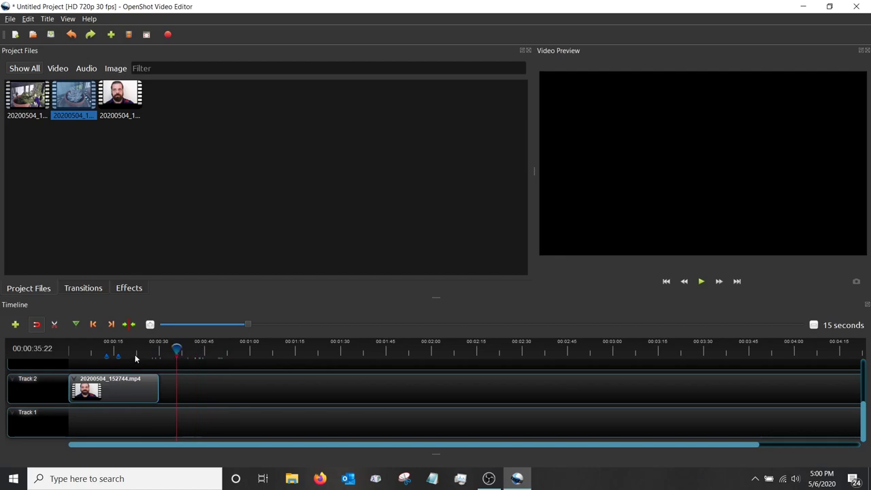
{"action": "right_click", "coordinate": [118, 358]}
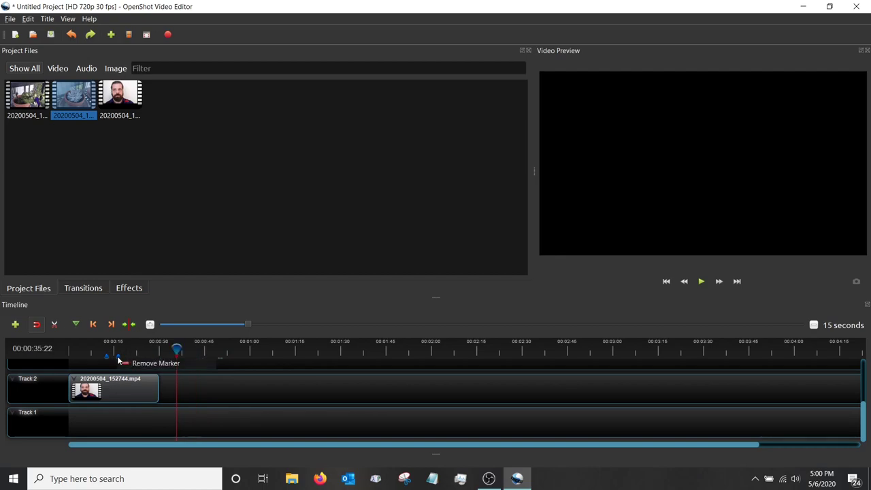
{"action": "left_click", "coordinate": [121, 362]}
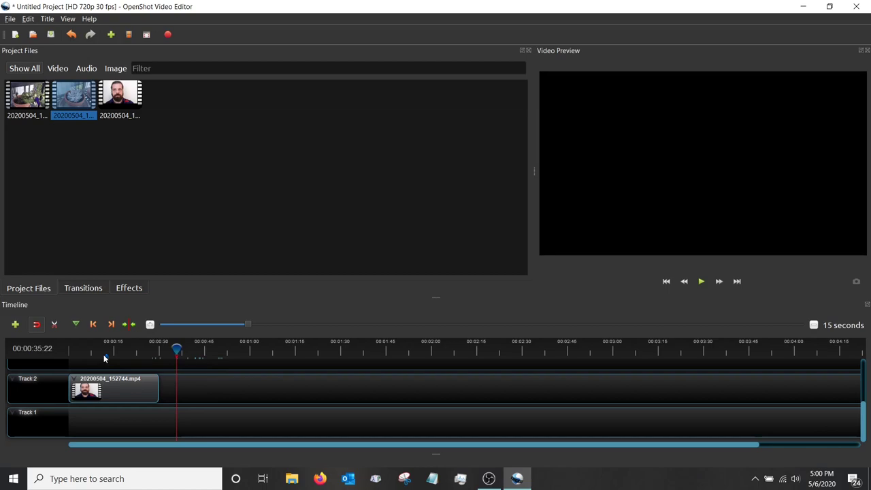
{"action": "right_click", "coordinate": [106, 356]}
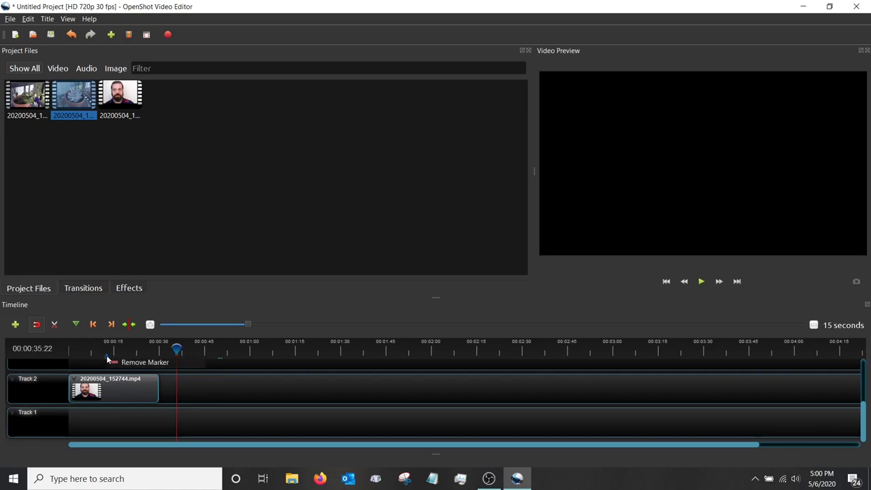
{"action": "left_click", "coordinate": [149, 365]}
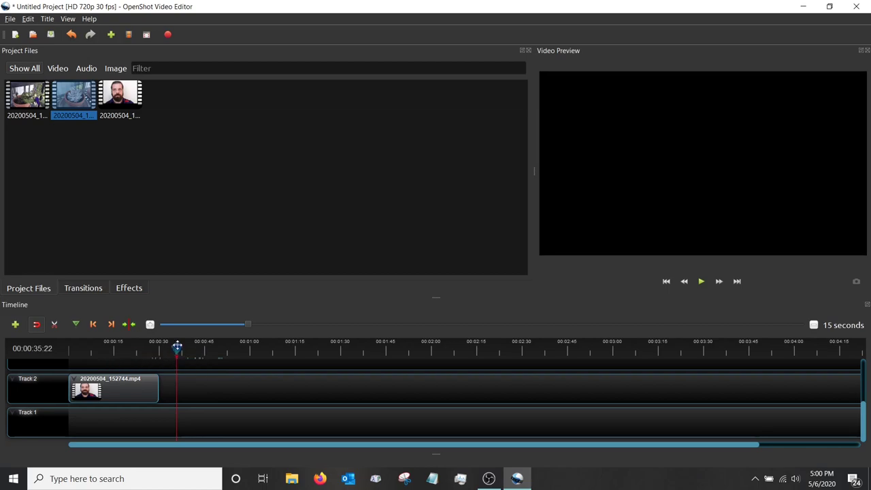
{"action": "left_click", "coordinate": [118, 348]}
{"action": "key", "text": "space"}
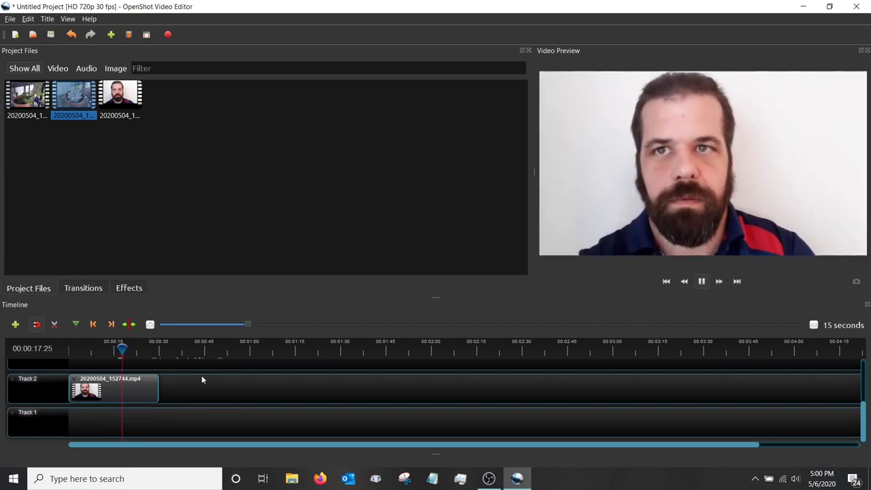
{"action": "key", "text": "space"}
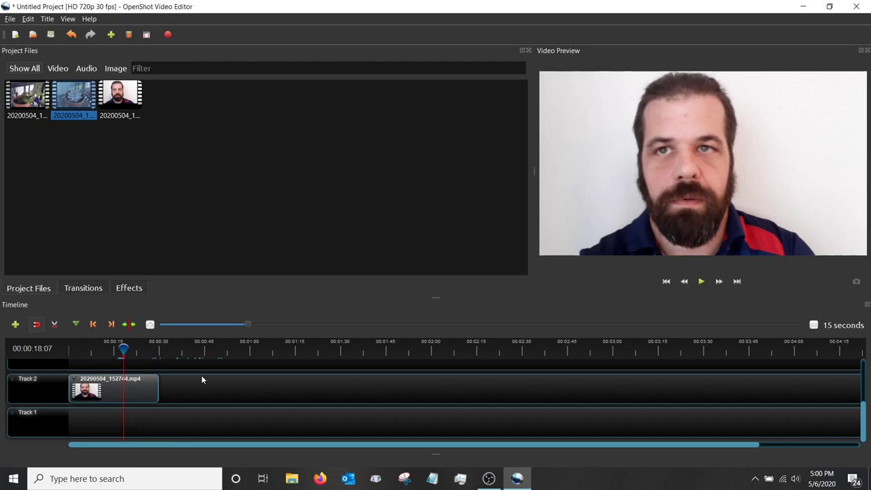
{"action": "key", "text": "space"}
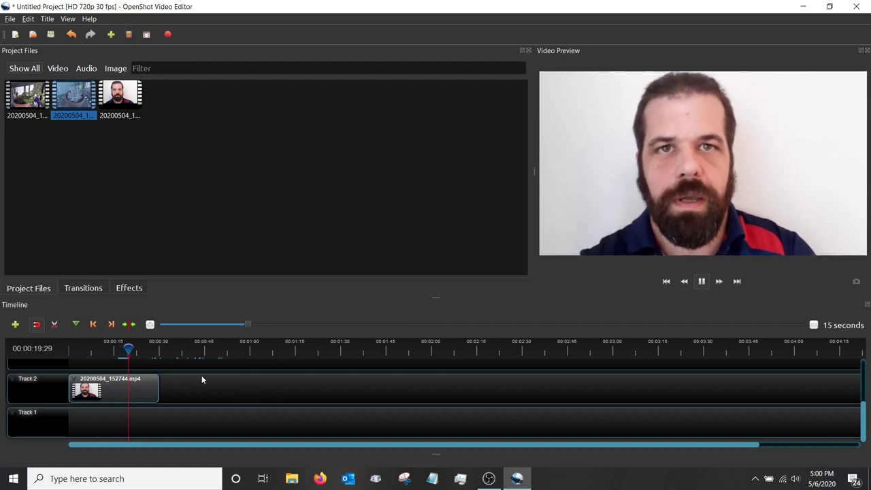
{"action": "key", "text": "space"}
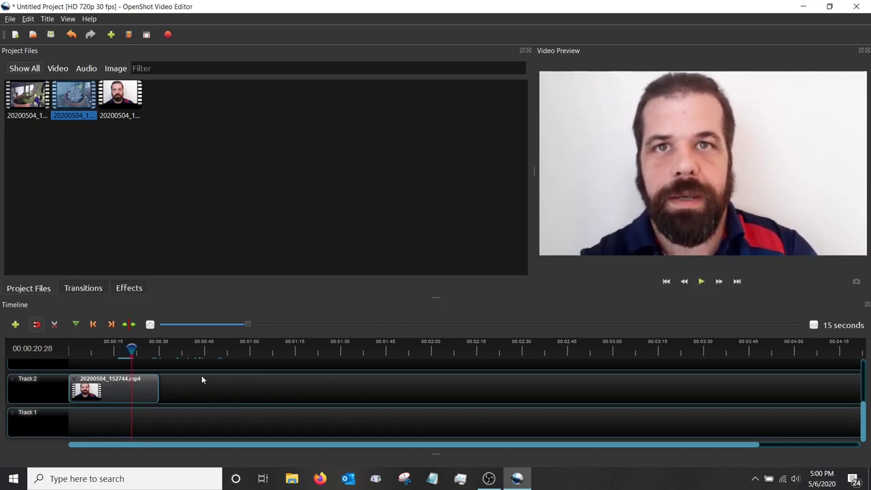
{"action": "key", "text": "Left"}
{"action": "key", "text": "Left"}
{"action": "key", "text": "Left"}
{"action": "key", "text": "Left"}
{"action": "key", "text": "Left"}
{"action": "key", "text": "Left"}
{"action": "key", "text": "Left"}
{"action": "key", "text": "Left"}
{"action": "key", "text": "Left"}
{"action": "key", "text": "Left"}
{"action": "key", "text": "Left"}
{"action": "key", "text": "Left"}
{"action": "key", "text": "Left"}
{"action": "key", "text": "Left"}
{"action": "key", "text": "Left"}
{"action": "key", "text": "Left"}
{"action": "key", "text": "Left"}
{"action": "key", "text": "Left"}
{"action": "key", "text": "Left"}
{"action": "key", "text": "Left"}
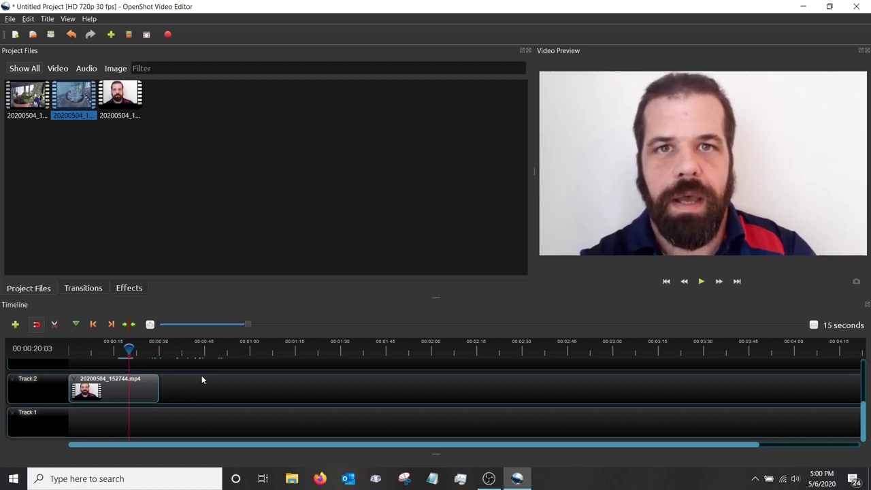
{"action": "key", "text": "Left"}
{"action": "key", "text": "Left"}
{"action": "key", "text": "Left"}
{"action": "key", "text": "Left"}
{"action": "key", "text": "Left"}
{"action": "key", "text": "Left"}
{"action": "key", "text": "Left"}
{"action": "key", "text": "Left"}
{"action": "key", "text": "Left"}
{"action": "key", "text": "Left"}
{"action": "key", "text": "Left"}
{"action": "key", "text": "Left"}
{"action": "key", "text": "Left"}
{"action": "key", "text": "Left"}
{"action": "key", "text": "Left"}
{"action": "key", "text": "Left"}
{"action": "key", "text": "Left"}
{"action": "key", "text": "Left"}
{"action": "key", "text": "Left"}
{"action": "key", "text": "Left"}
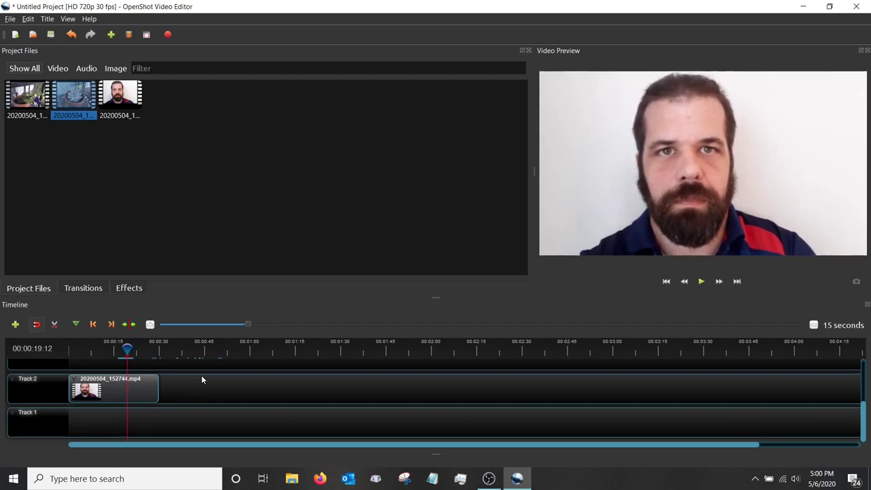
{"action": "key", "text": "Left"}
Step: Slice the talking-head clip at 00:00:19:11 with Slice All > Keep Right Side
{"action": "right_click", "coordinate": [126, 349]}
{"action": "mouse_move", "coordinate": [155, 355]}
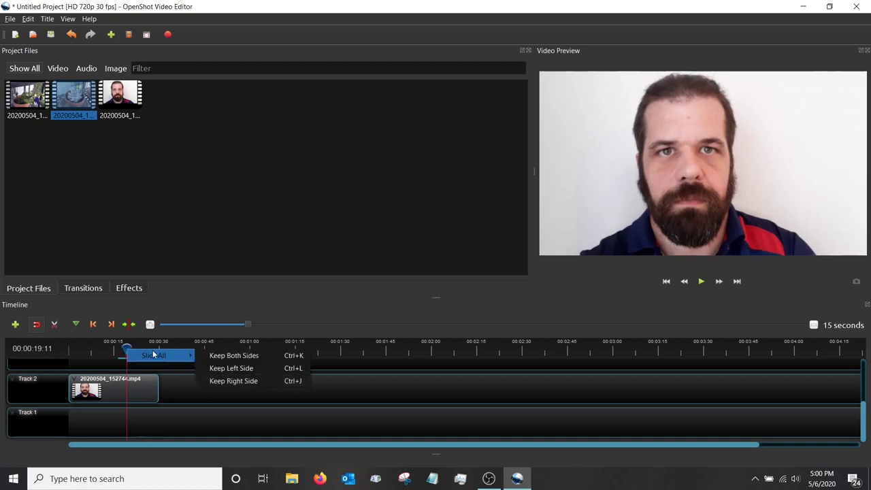
{"action": "left_click", "coordinate": [265, 379]}
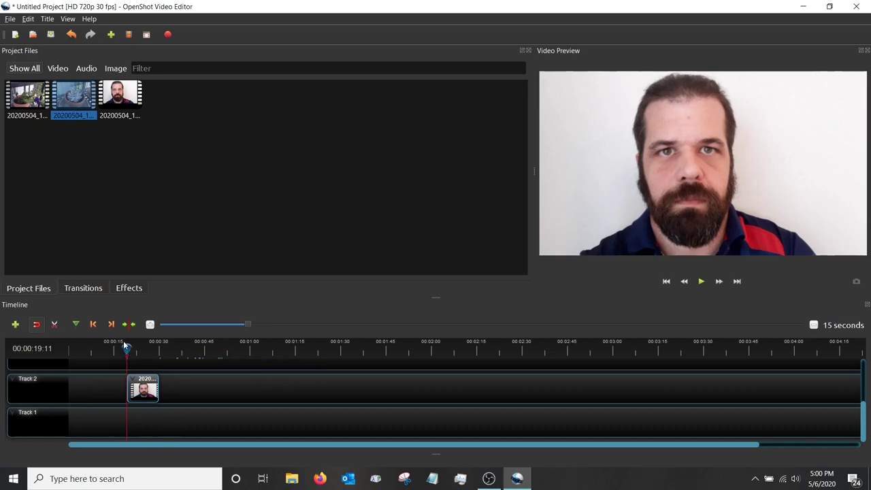
Step: Snap the trimmed clip to the start of Track 2 and play from the beginning
{"action": "left_click_drag", "start_coordinate": [125, 347], "coordinate": [176, 349]}
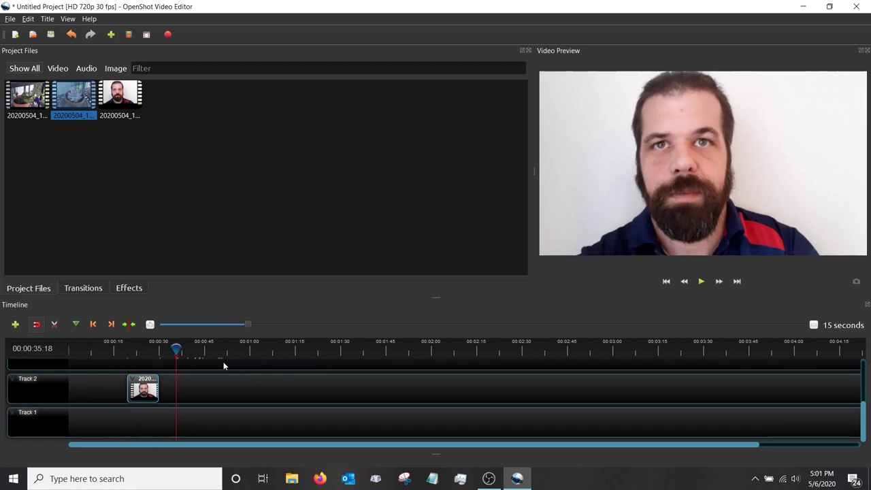
{"action": "left_click_drag", "start_coordinate": [147, 386], "coordinate": [111, 380]}
{"action": "left_click_drag", "start_coordinate": [175, 348], "coordinate": [60, 349]}
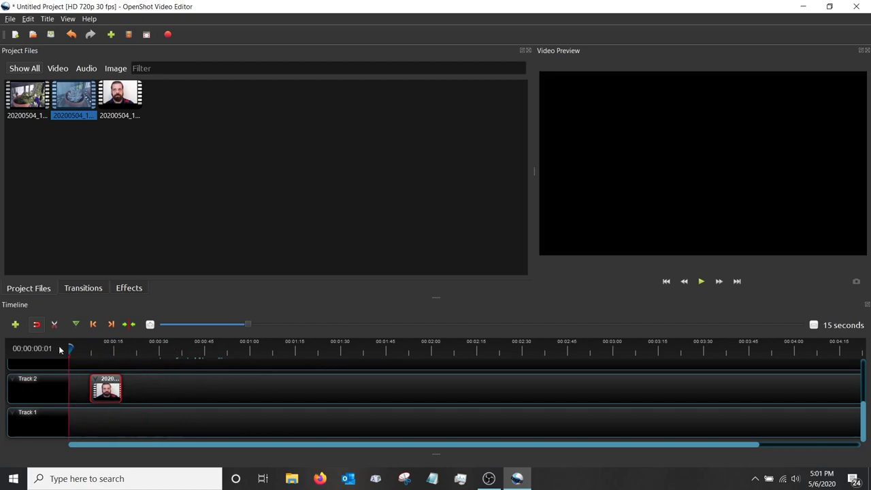
{"action": "key", "text": "space"}
{"action": "left_click_drag", "start_coordinate": [100, 392], "coordinate": [82, 392]}
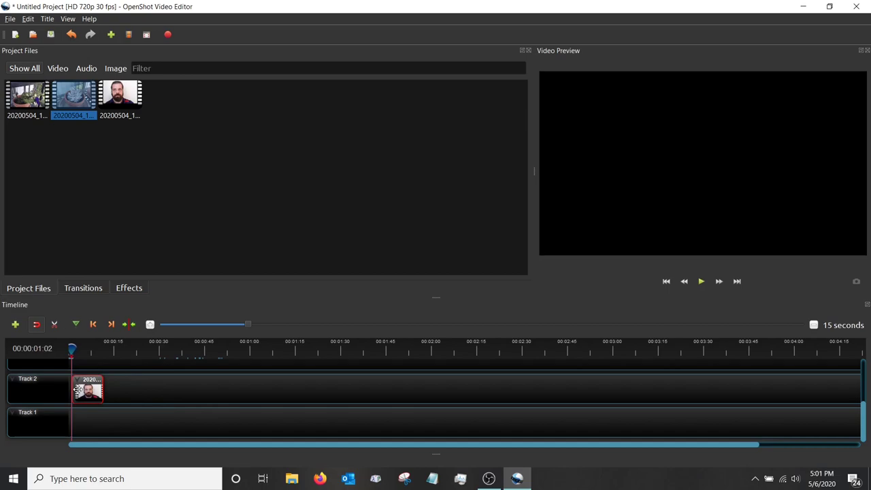
{"action": "key", "text": "space"}
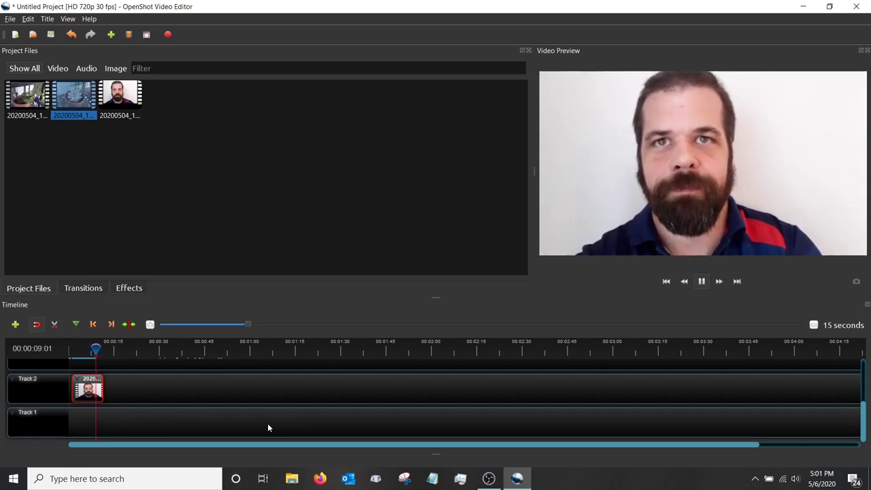
{"action": "key", "text": "space"}
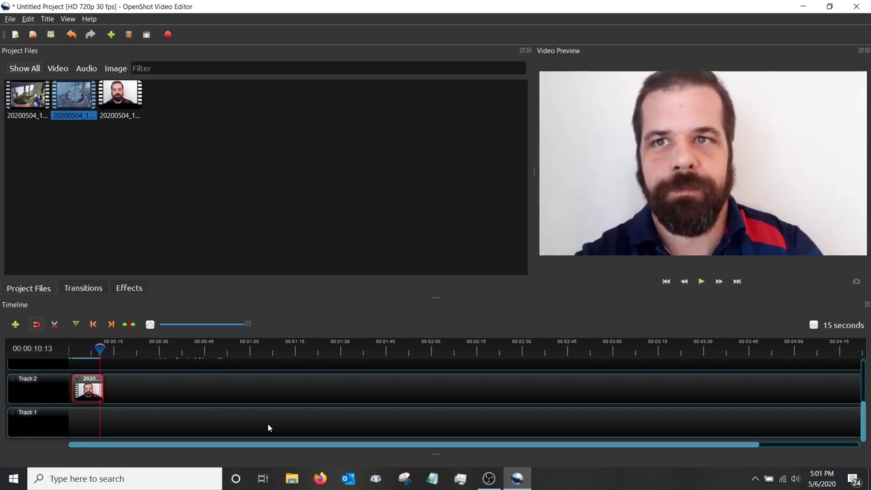
{"action": "key", "text": "space"}
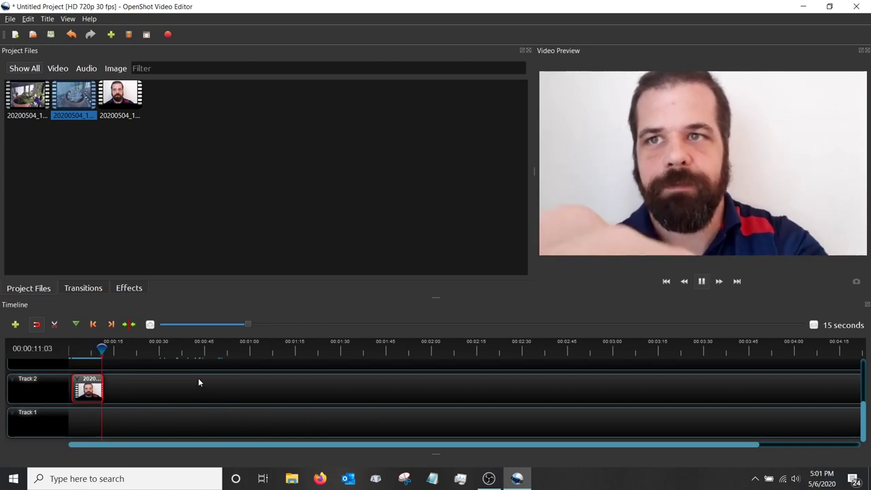
{"action": "key", "text": "space"}
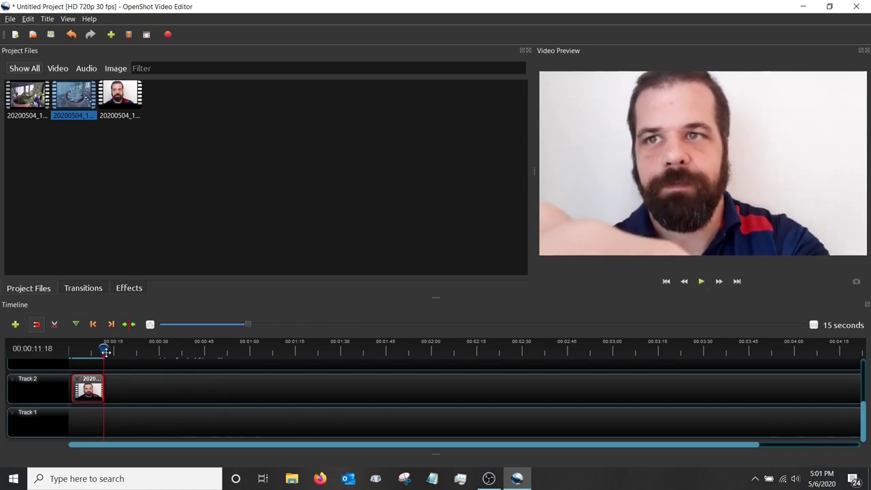
{"action": "left_click_drag", "start_coordinate": [104, 348], "coordinate": [198, 349]}
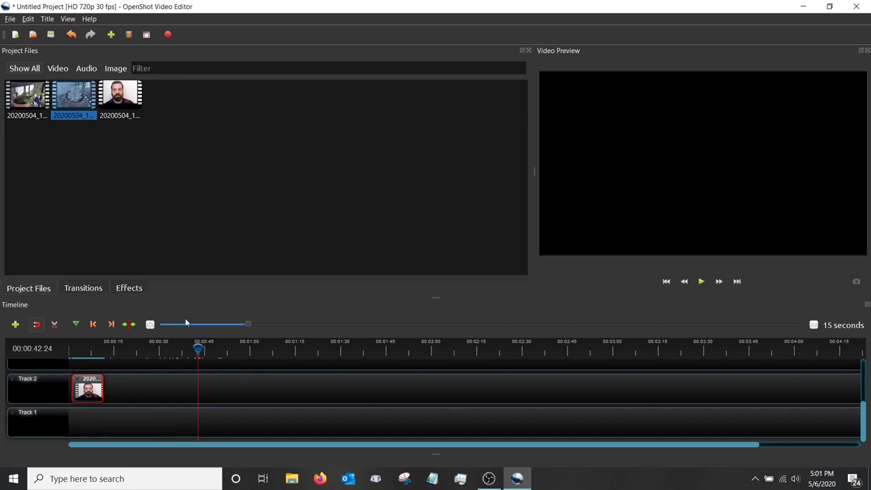
Step: Drop the flower clip onto Track 2 and slide it left to about 00:00:30
{"action": "left_click_drag", "start_coordinate": [197, 349], "coordinate": [214, 349]}
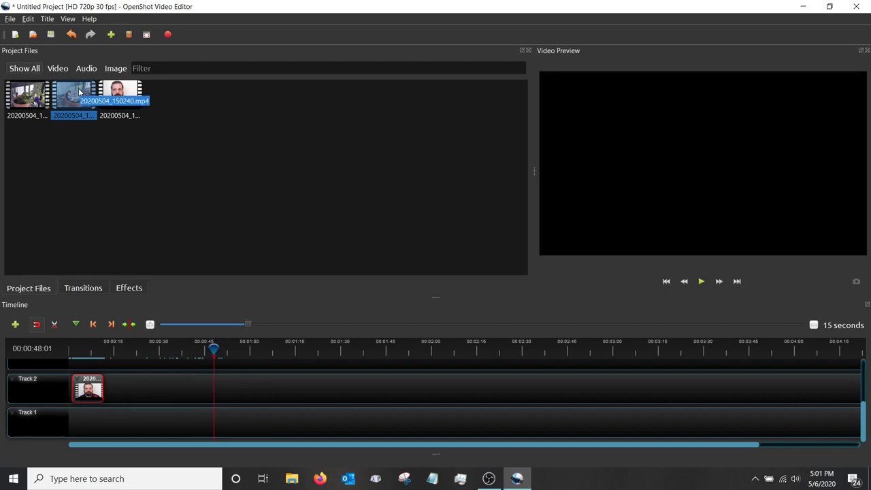
{"action": "left_click_drag", "start_coordinate": [79, 93], "coordinate": [206, 386]}
{"action": "left_click_drag", "start_coordinate": [215, 350], "coordinate": [248, 350]}
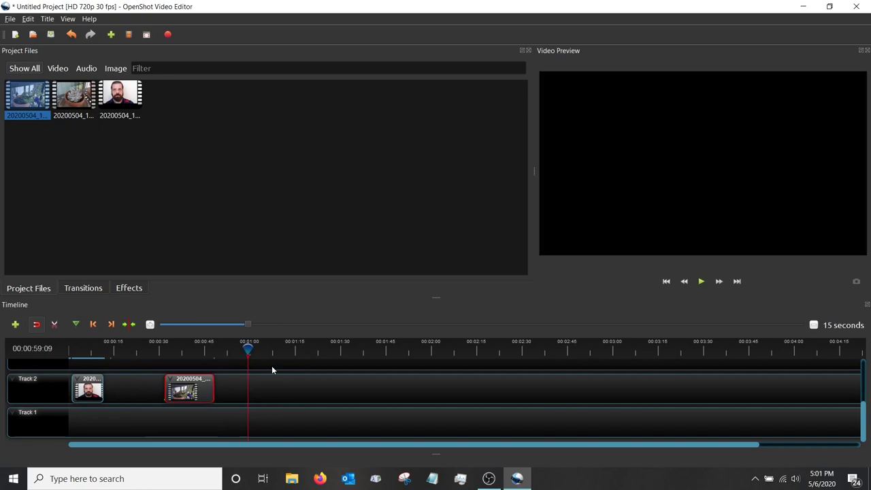
{"action": "left_click_drag", "start_coordinate": [189, 389], "coordinate": [176, 389]}
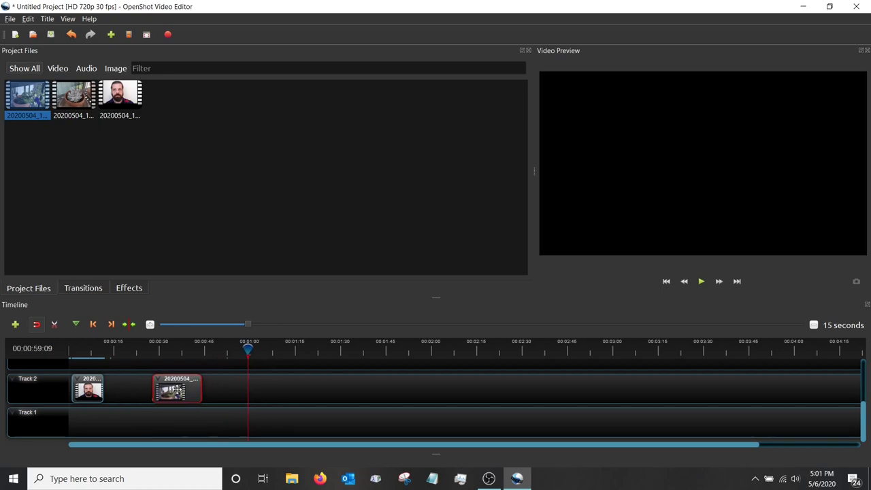
{"action": "left_click_drag", "start_coordinate": [248, 349], "coordinate": [143, 348]}
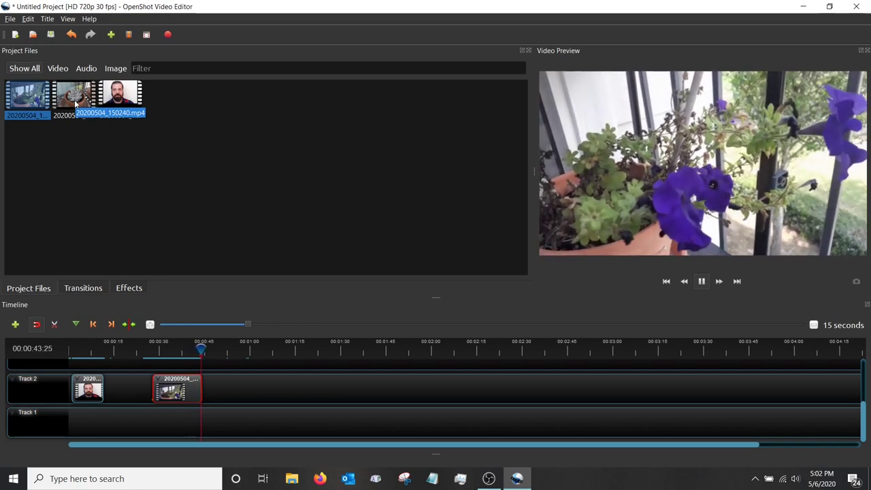
Step: Drag 20200504_150240.mp4 onto Track 2 near 00:00:50 and pause playback
{"action": "left_click_drag", "start_coordinate": [76, 104], "coordinate": [224, 350]}
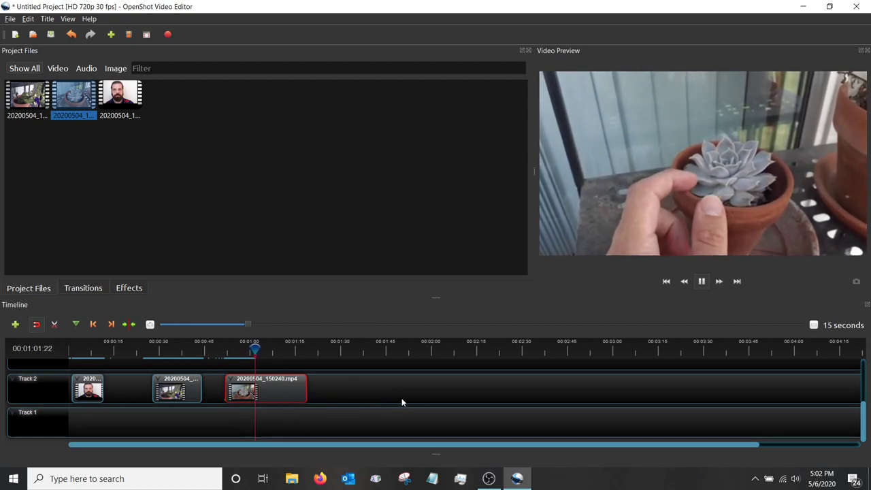
{"action": "key", "text": "space"}
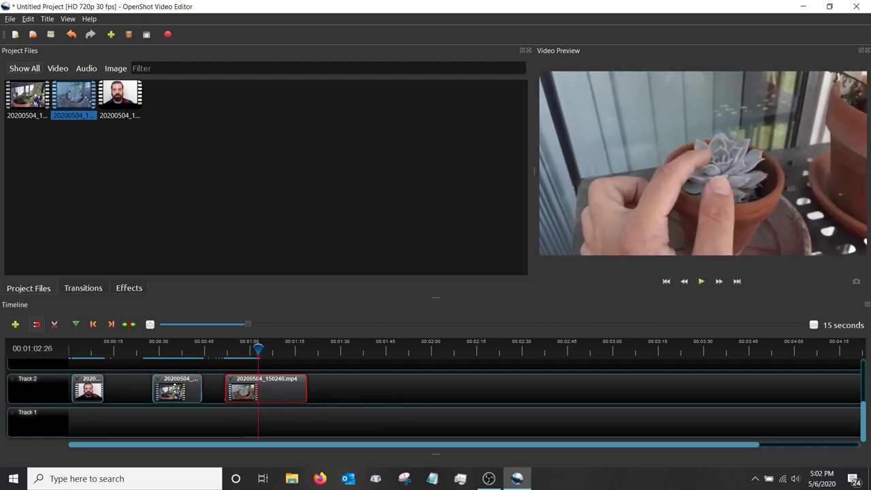
Step: Butt the flower clip against the talking-head clip, pull the succulent clip closer, and preview
{"action": "left_click_drag", "start_coordinate": [176, 392], "coordinate": [128, 392]}
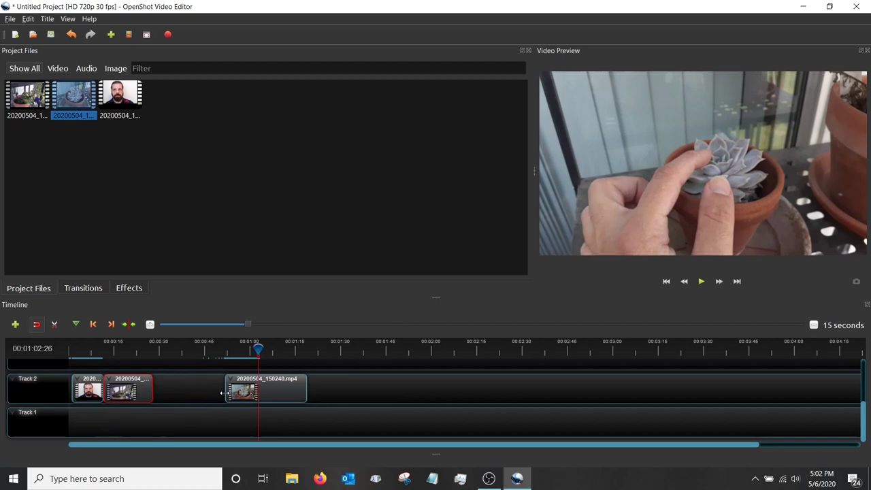
{"action": "left_click_drag", "start_coordinate": [237, 382], "coordinate": [171, 381]}
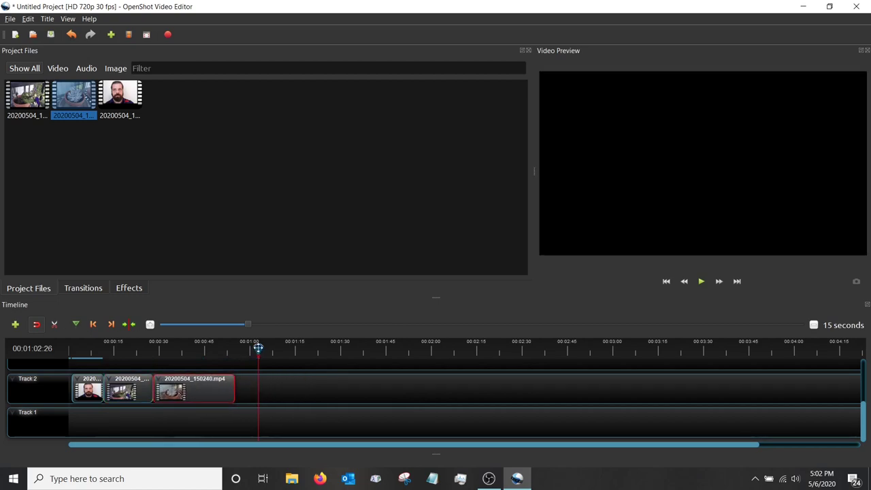
{"action": "left_click_drag", "start_coordinate": [258, 348], "coordinate": [98, 350]}
{"action": "key", "text": "space"}
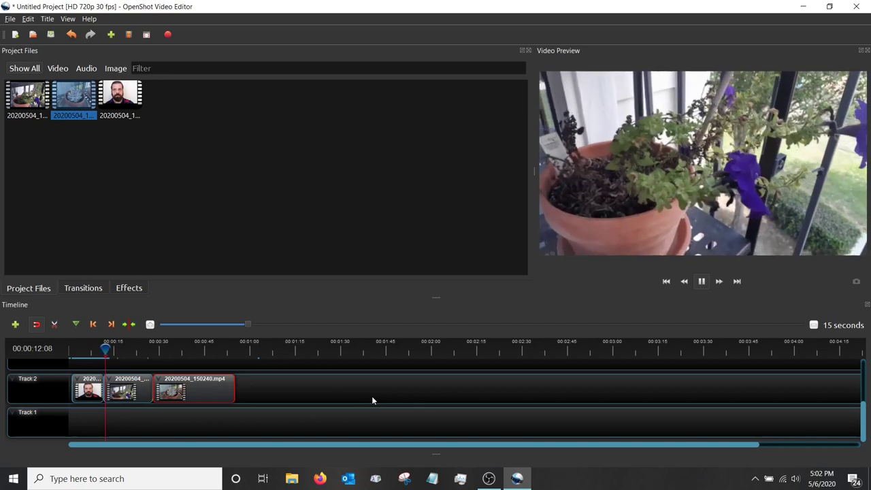
{"action": "key", "text": "space"}
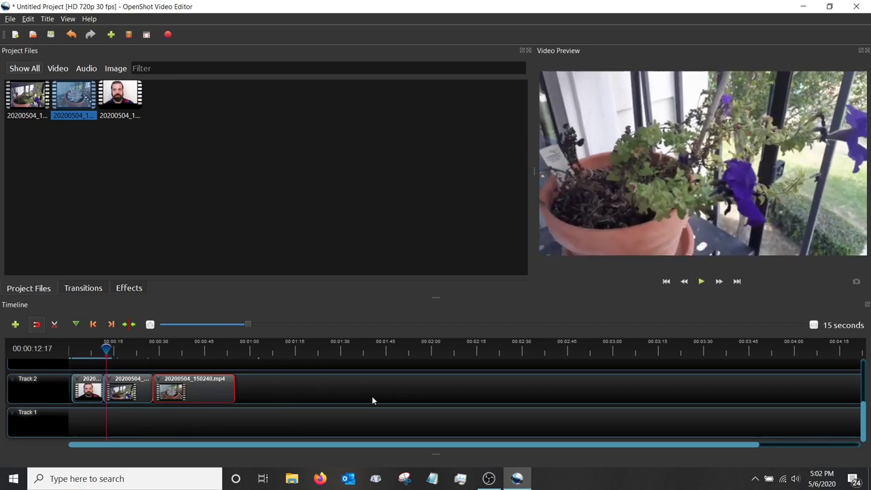
Step: Scrub through the flower footage and shift the succulent clip right, leaving a short gap
{"action": "left_click_drag", "start_coordinate": [107, 349], "coordinate": [115, 349]}
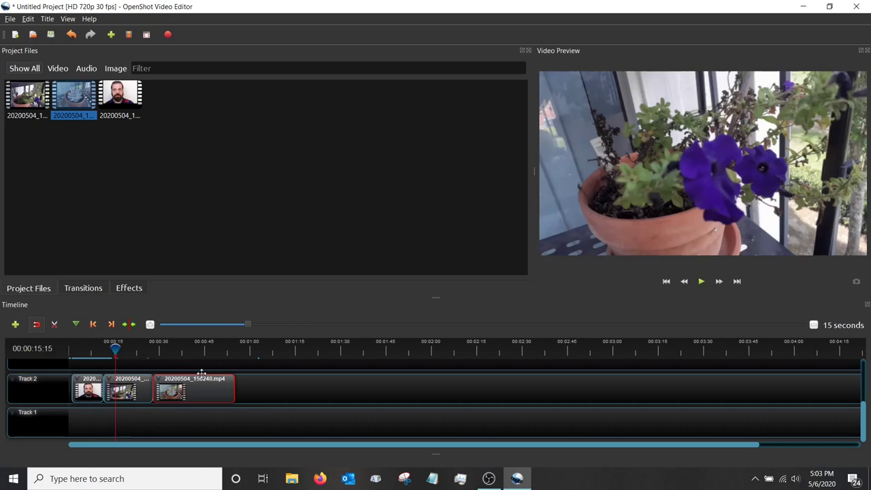
{"action": "left_click_drag", "start_coordinate": [116, 348], "coordinate": [293, 369]}
{"action": "left_click_drag", "start_coordinate": [196, 395], "coordinate": [213, 393]}
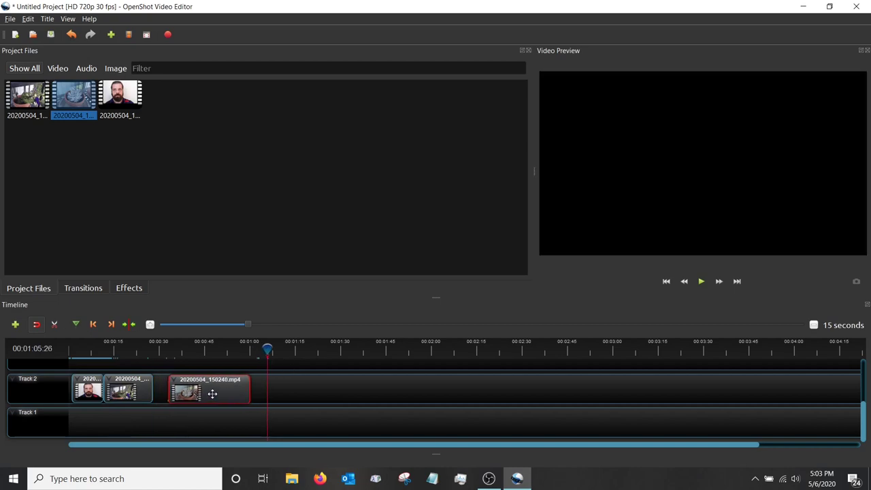
Step: Overlap the flower clip onto the first clip's end and the succulent clip onto the flower clip
{"action": "left_click", "coordinate": [139, 391]}
{"action": "left_click_drag", "start_coordinate": [137, 391], "coordinate": [132, 392]}
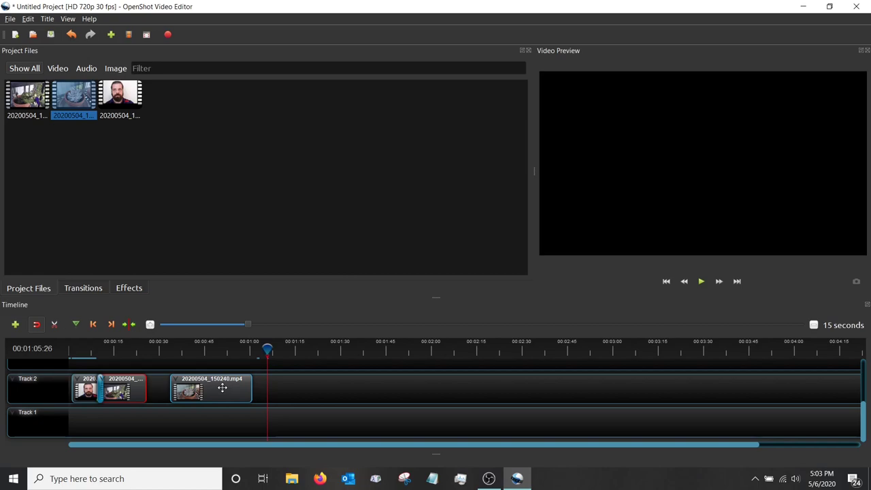
{"action": "left_click_drag", "start_coordinate": [223, 388], "coordinate": [208, 389]}
{"action": "left_click_drag", "start_coordinate": [189, 389], "coordinate": [190, 388]}
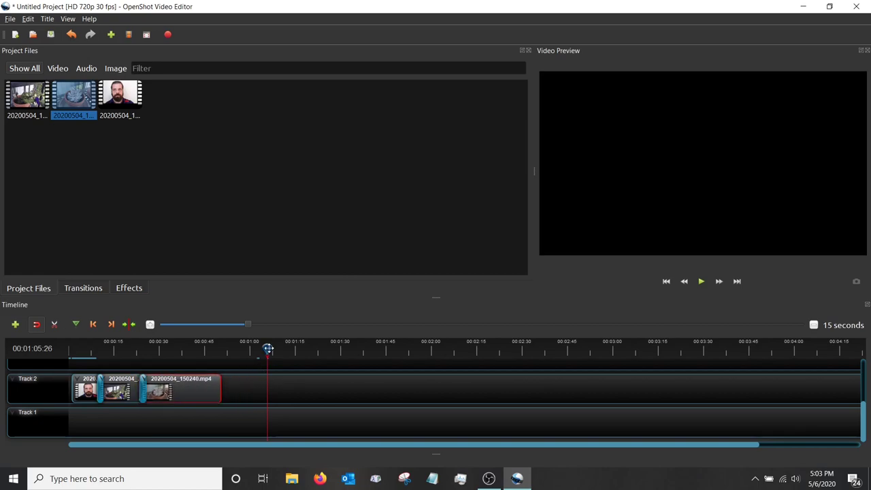
{"action": "left_click_drag", "start_coordinate": [128, 346], "coordinate": [88, 347]}
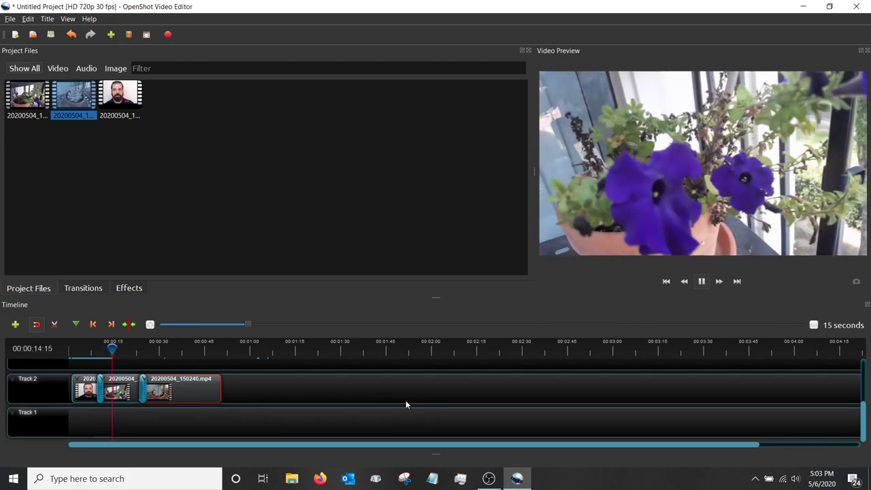
Step: Preview from around 21 seconds, then stop and deselect the last clip
{"action": "left_click_drag", "start_coordinate": [119, 349], "coordinate": [134, 348]}
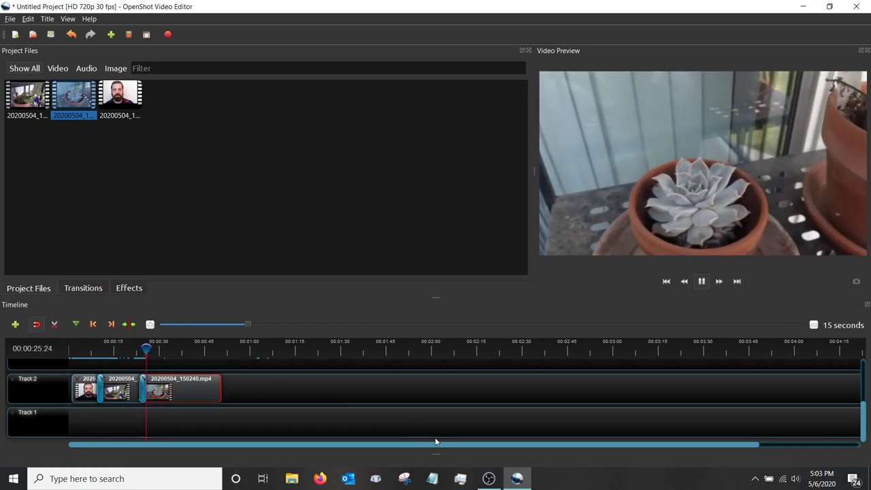
{"action": "key", "text": "space"}
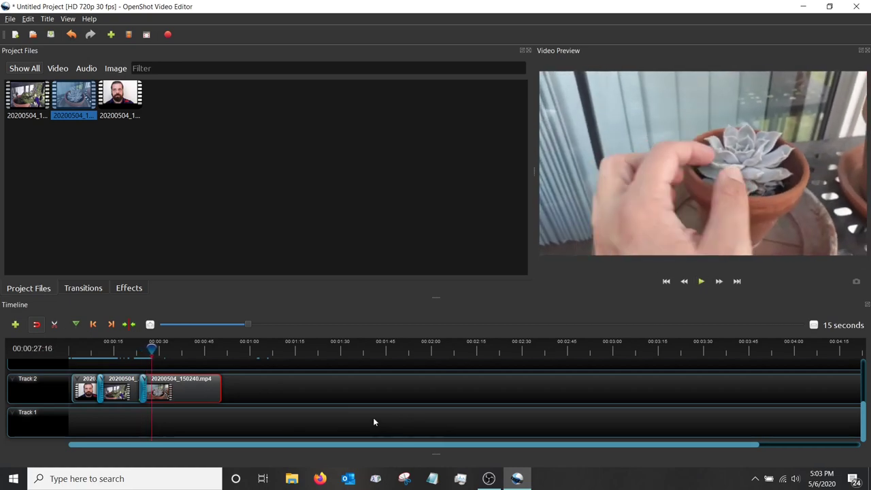
{"action": "left_click", "coordinate": [129, 391]}
Step: Zoom into the timeline and drag the first transition onto the first clip's end
{"action": "left_click_drag", "start_coordinate": [250, 325], "coordinate": [192, 324]}
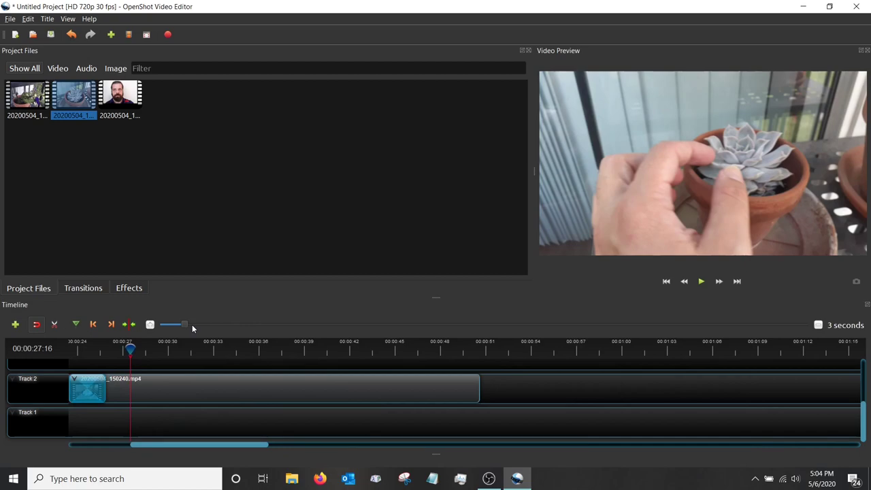
{"action": "left_click_drag", "start_coordinate": [207, 443], "coordinate": [137, 440]}
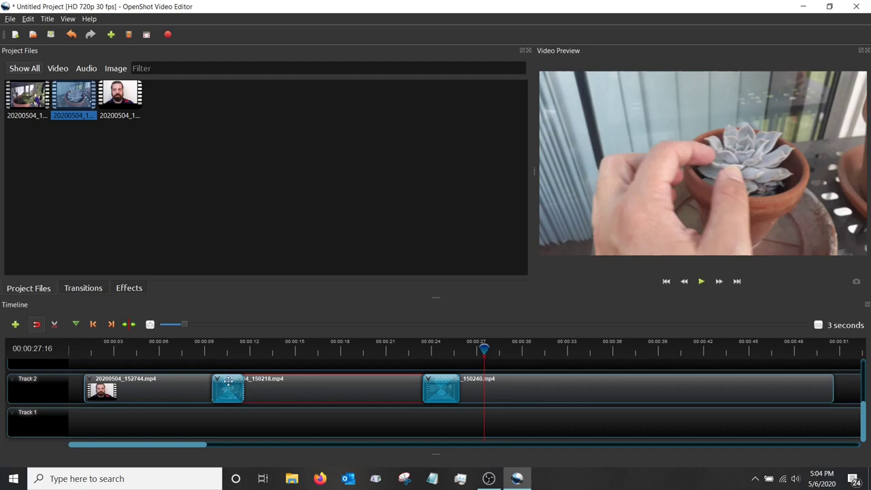
{"action": "left_click_drag", "start_coordinate": [228, 381], "coordinate": [159, 382]}
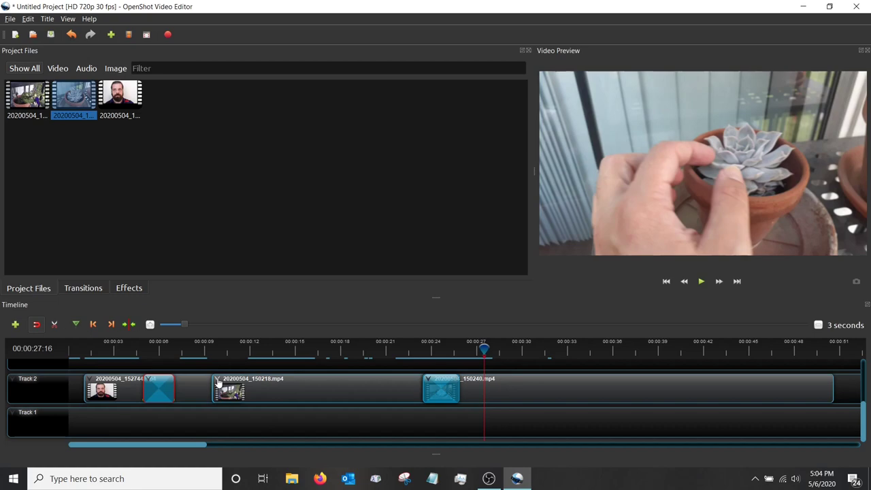
Step: Apply Volume > End of Clip > Fade Out (Fast) to the flower clip 20200504_150218.mp4
{"action": "right_click", "coordinate": [324, 392]}
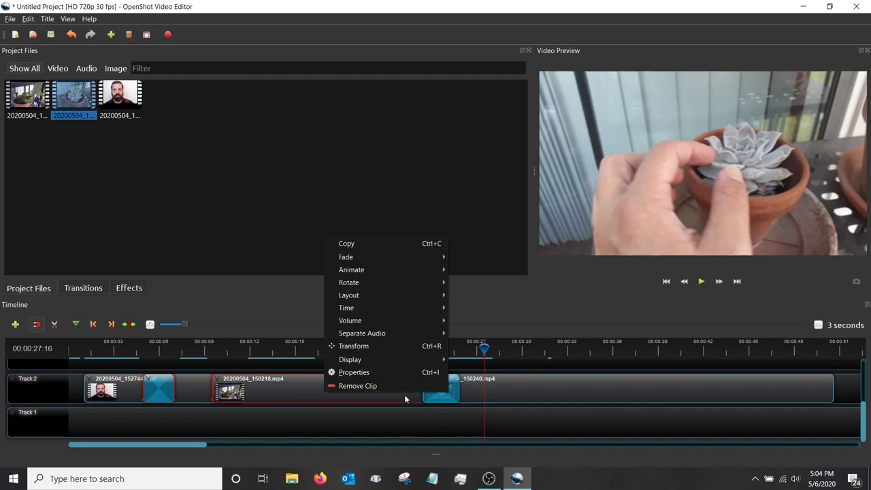
{"action": "left_click", "coordinate": [283, 295]}
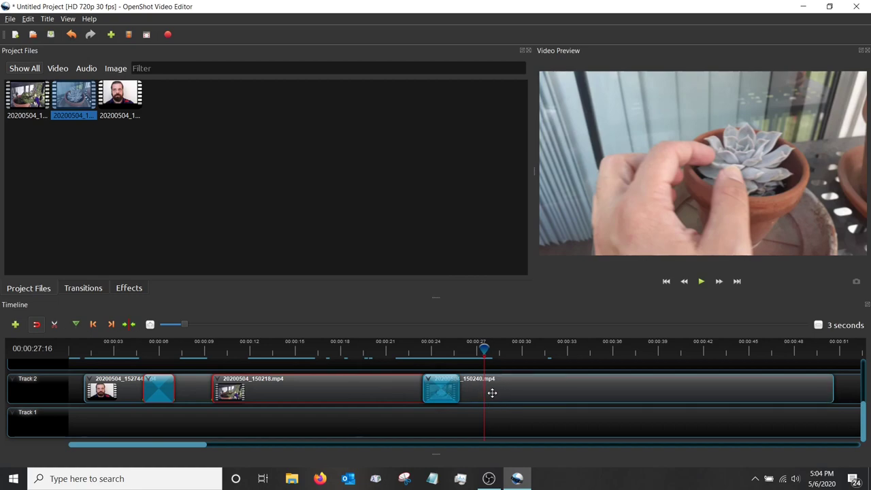
{"action": "right_click", "coordinate": [321, 391]}
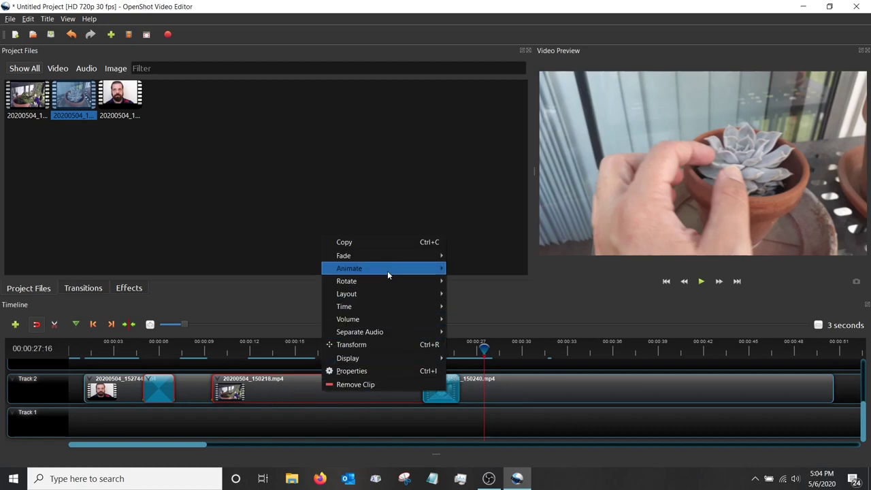
{"action": "mouse_move", "coordinate": [401, 257]}
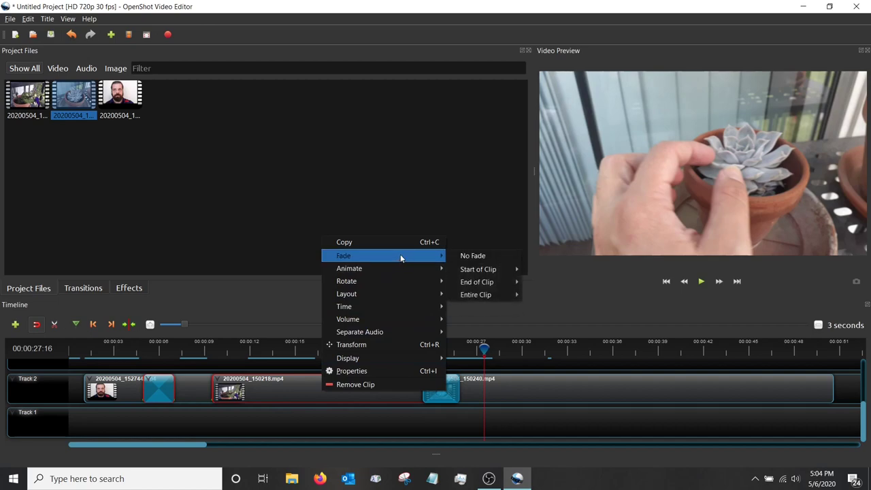
{"action": "mouse_move", "coordinate": [393, 324]}
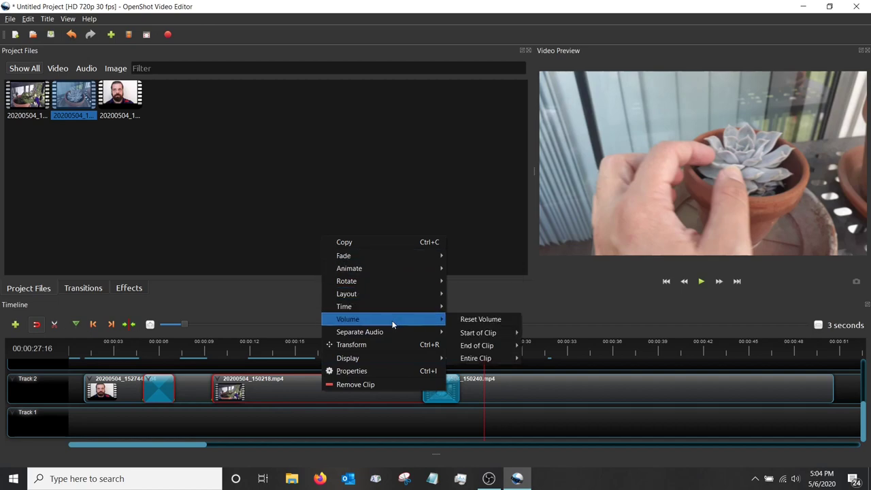
{"action": "mouse_move", "coordinate": [487, 346]}
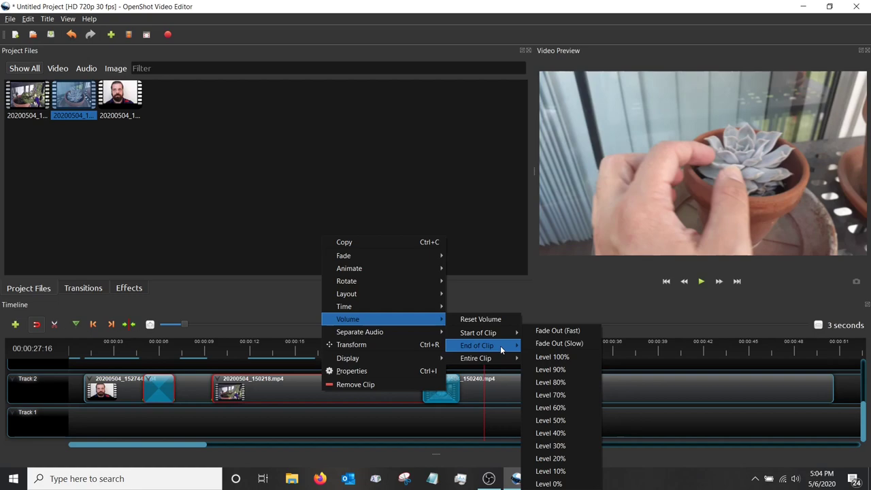
{"action": "left_click", "coordinate": [558, 331]}
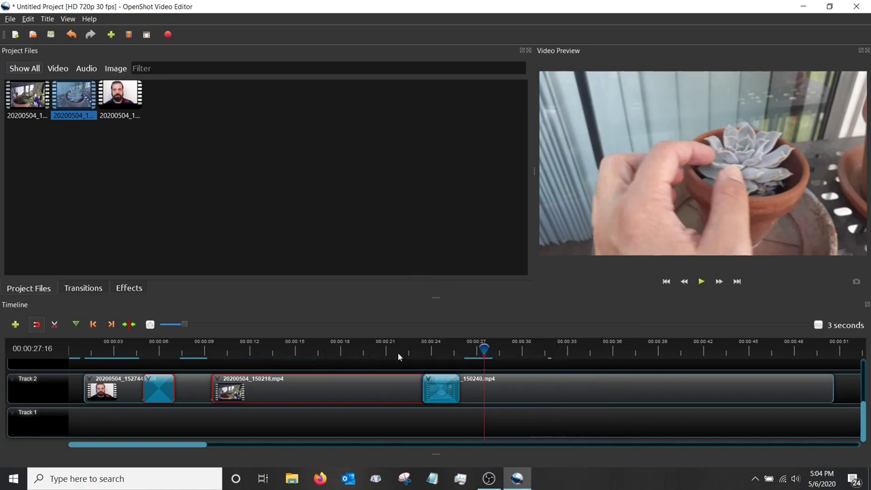
{"action": "left_click_drag", "start_coordinate": [485, 350], "coordinate": [411, 349]}
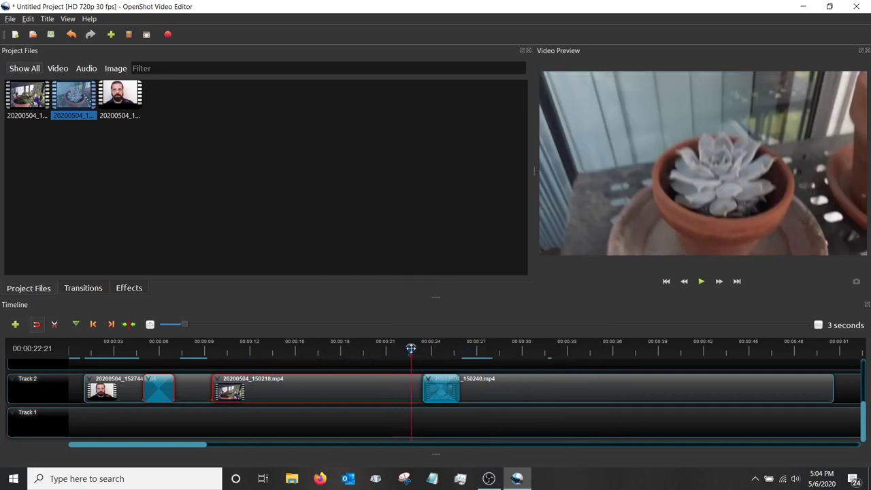
{"action": "key", "text": "space"}
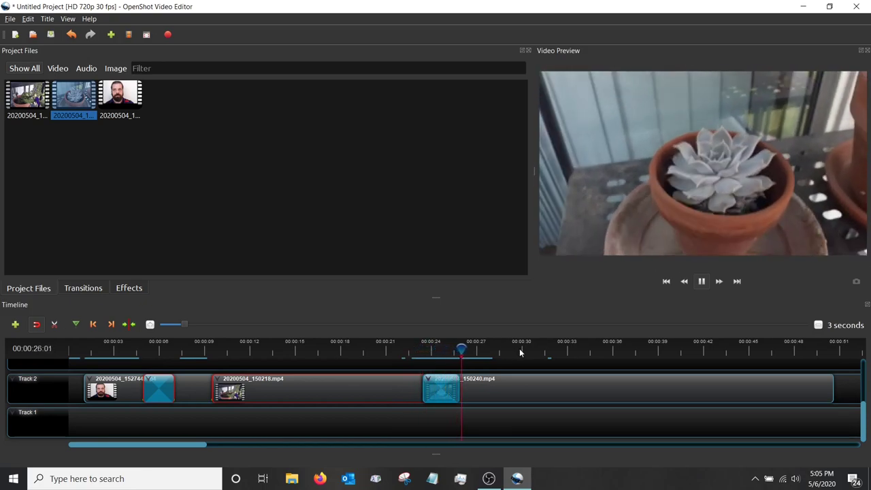
{"action": "key", "text": "space"}
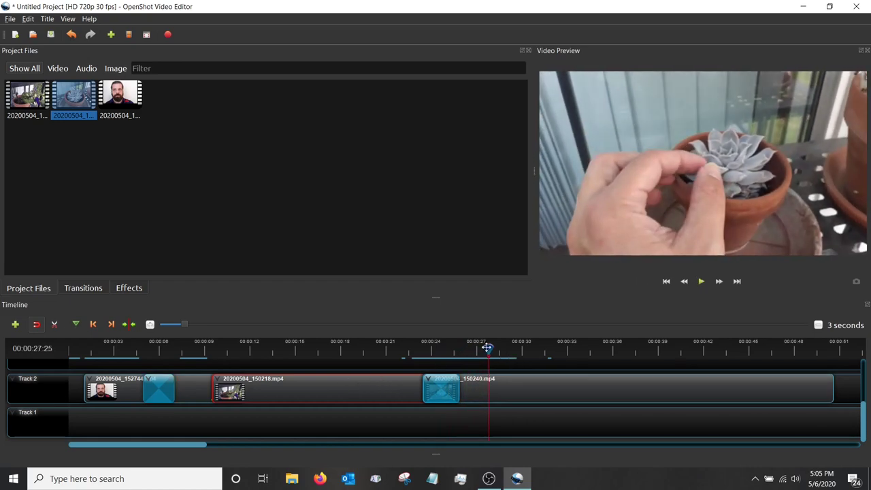
{"action": "left_click_drag", "start_coordinate": [488, 347], "coordinate": [364, 349]}
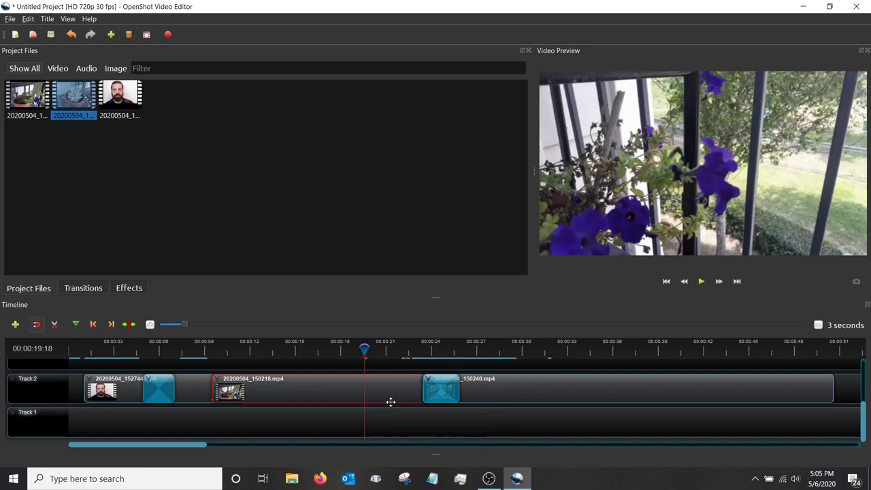
{"action": "right_click", "coordinate": [391, 392]}
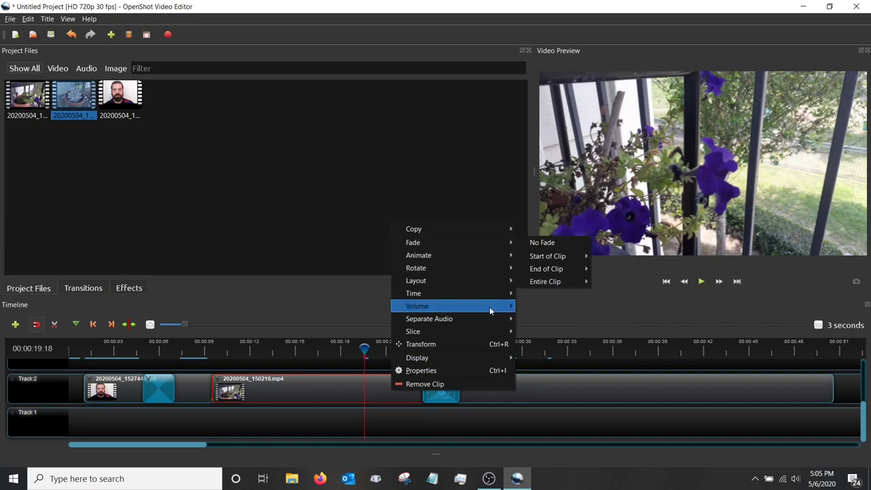
{"action": "mouse_move", "coordinate": [492, 311]}
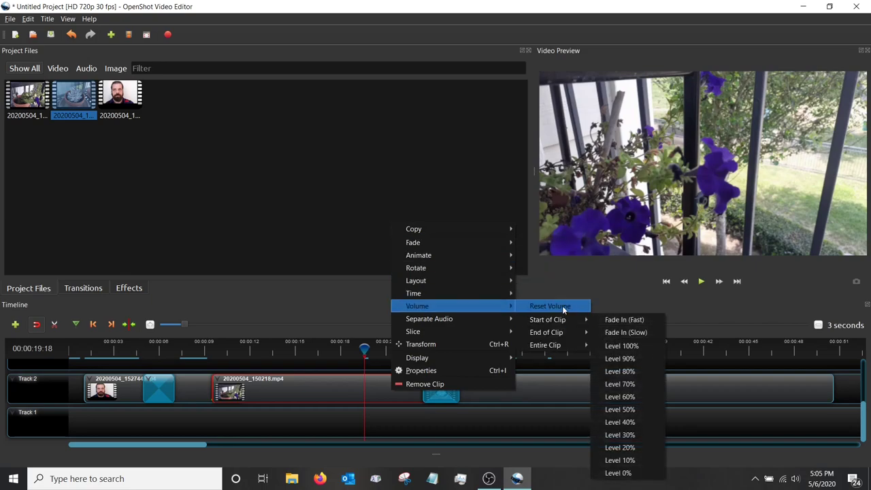
{"action": "mouse_move", "coordinate": [570, 335]}
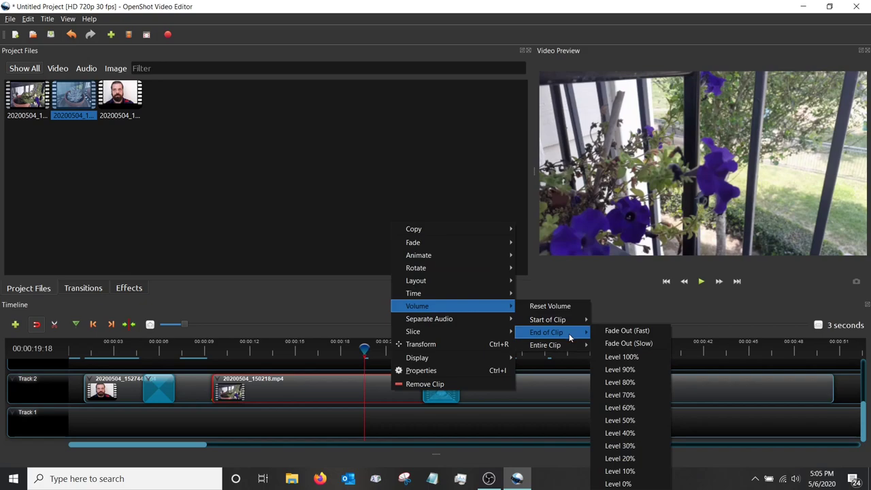
{"action": "left_click", "coordinate": [306, 425]}
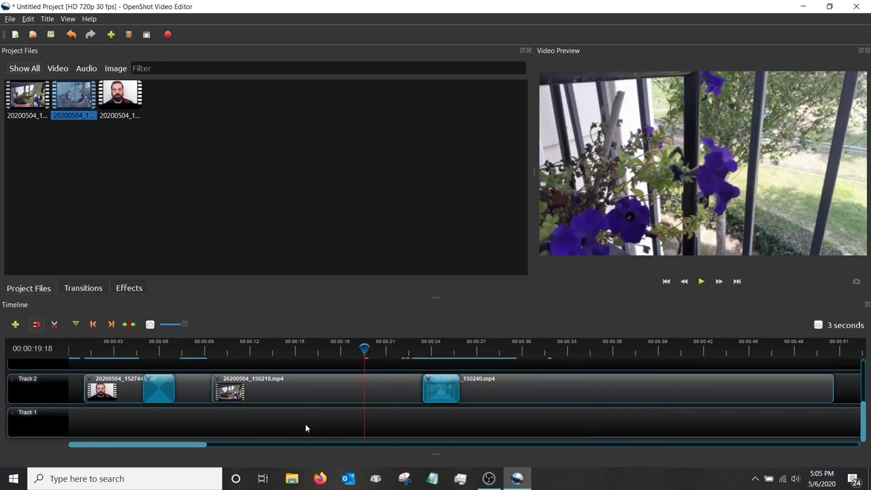
Step: Nudge the succulent clip right, shorten its start transition, and preview that section
{"action": "left_click", "coordinate": [532, 393]}
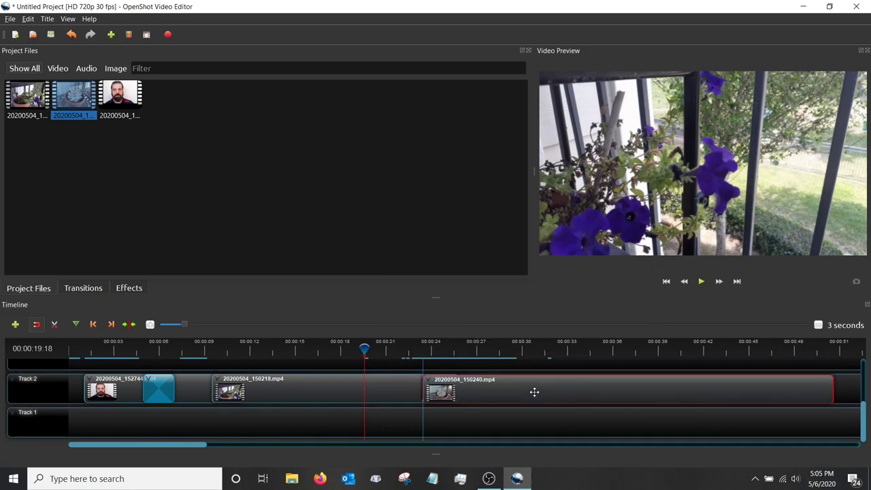
{"action": "left_click_drag", "start_coordinate": [535, 392], "coordinate": [545, 388]}
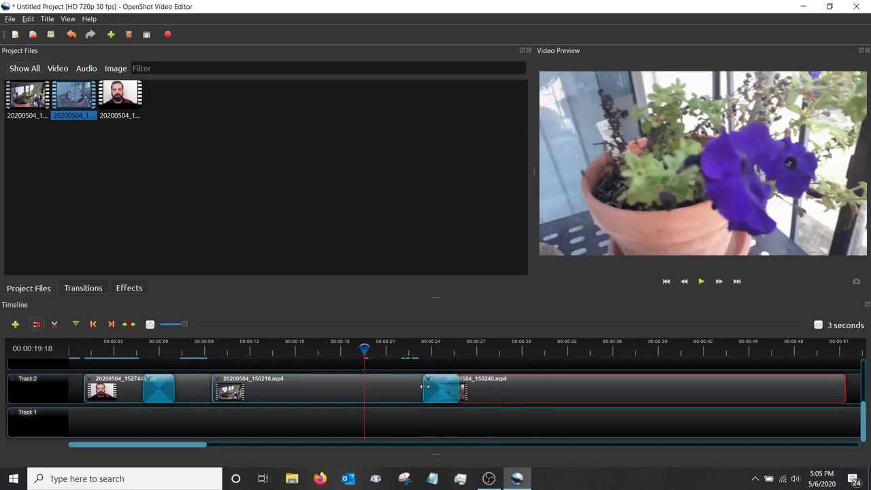
{"action": "left_click_drag", "start_coordinate": [424, 386], "coordinate": [438, 387]}
{"action": "left_click_drag", "start_coordinate": [362, 350], "coordinate": [423, 350]}
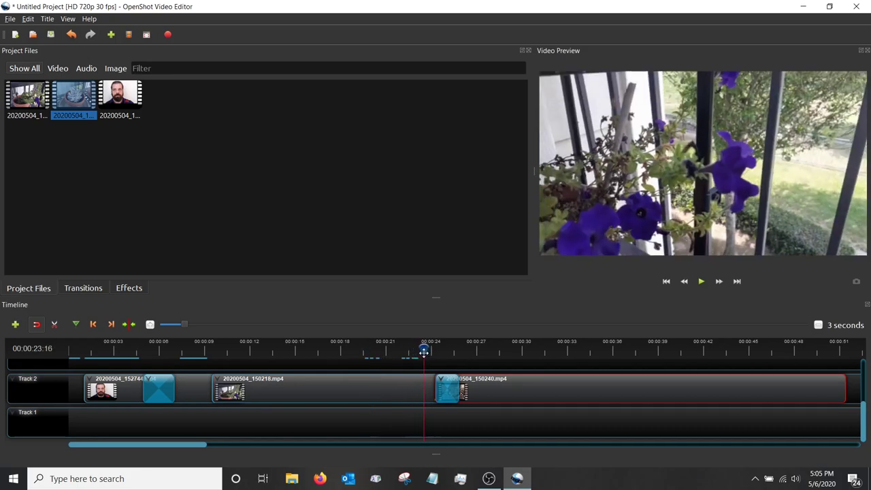
{"action": "key", "text": "space"}
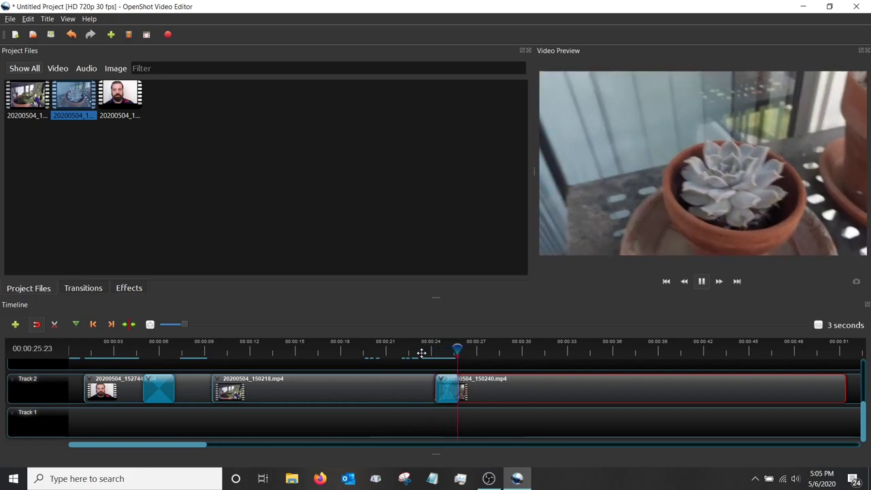
{"action": "key", "text": "space"}
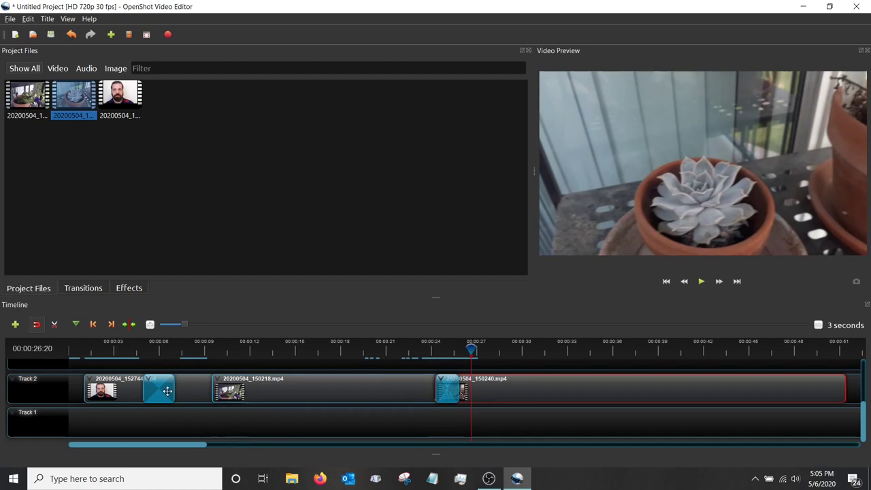
Step: Move the first transition onto the second clip's start and preview it
{"action": "left_click_drag", "start_coordinate": [167, 389], "coordinate": [235, 391]}
{"action": "left_click_drag", "start_coordinate": [471, 348], "coordinate": [203, 345]}
{"action": "key", "text": "space"}
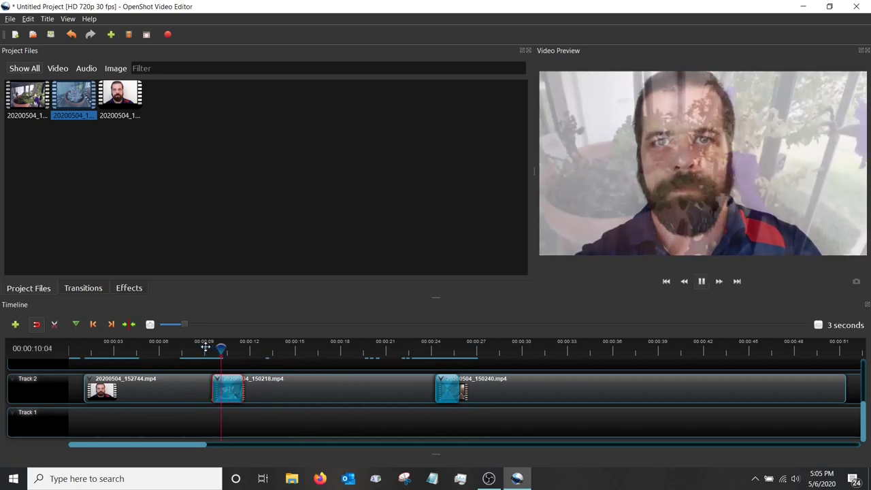
{"action": "key", "text": "space"}
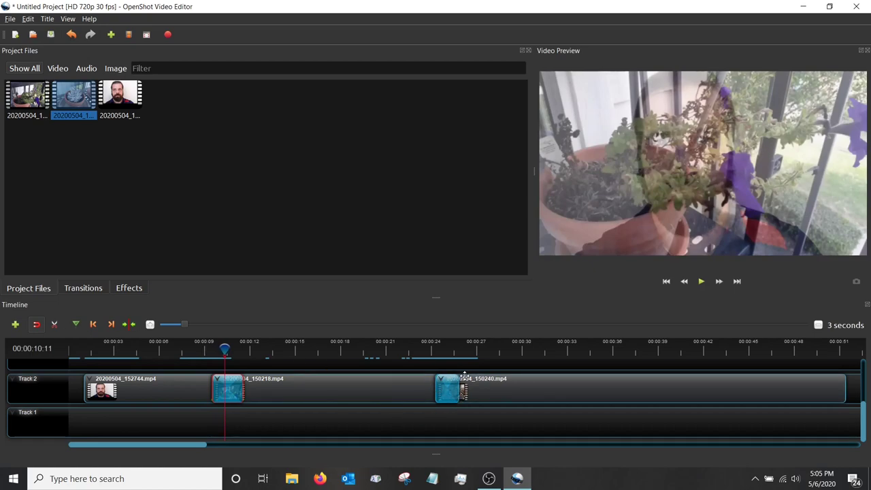
Step: Set the playhead to 00:00:11:25 and show the Transitions library
{"action": "left_click_drag", "start_coordinate": [223, 349], "coordinate": [233, 349]}
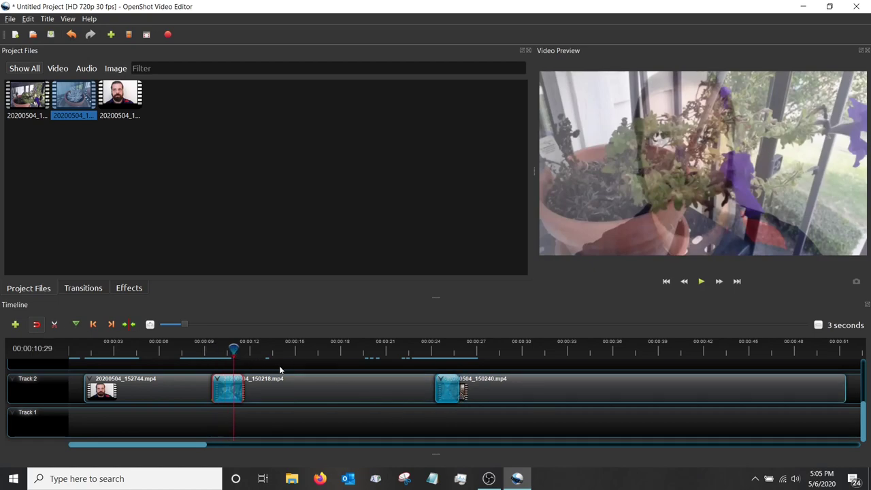
{"action": "left_click", "coordinate": [247, 348]}
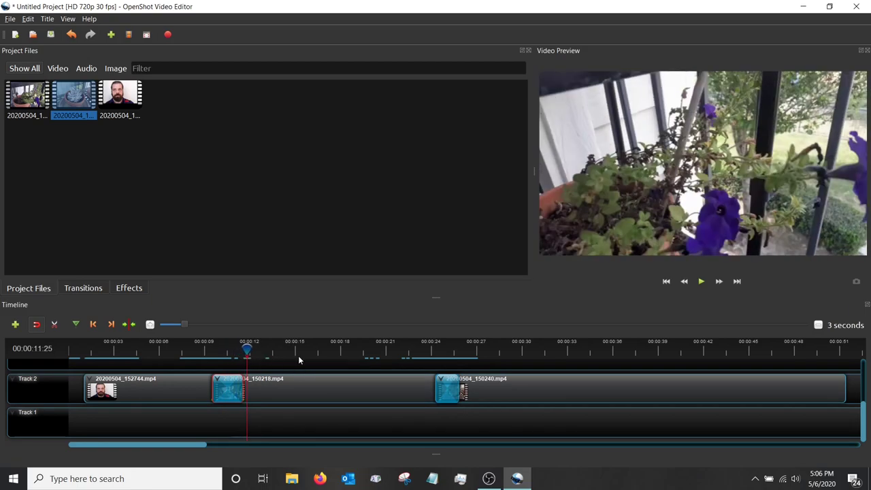
{"action": "left_click", "coordinate": [83, 288]}
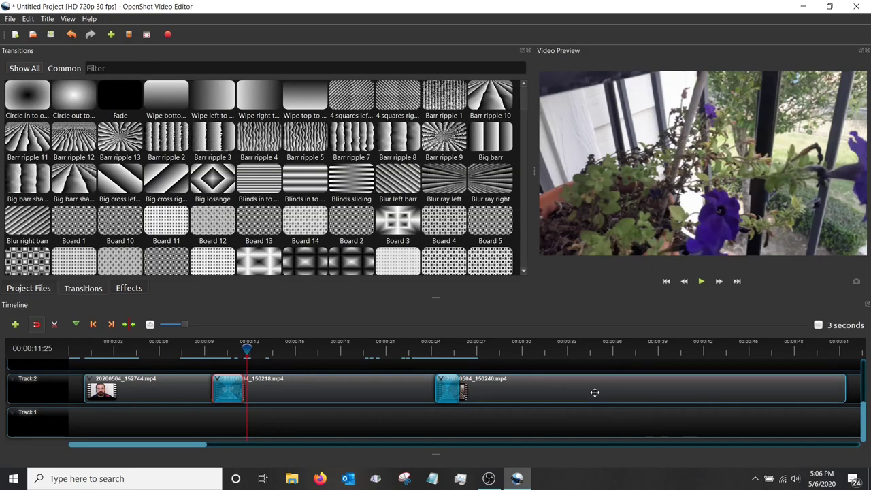
Step: Slide the last clip right and delete the old transition before it
{"action": "left_click_drag", "start_coordinate": [595, 393], "coordinate": [667, 389]}
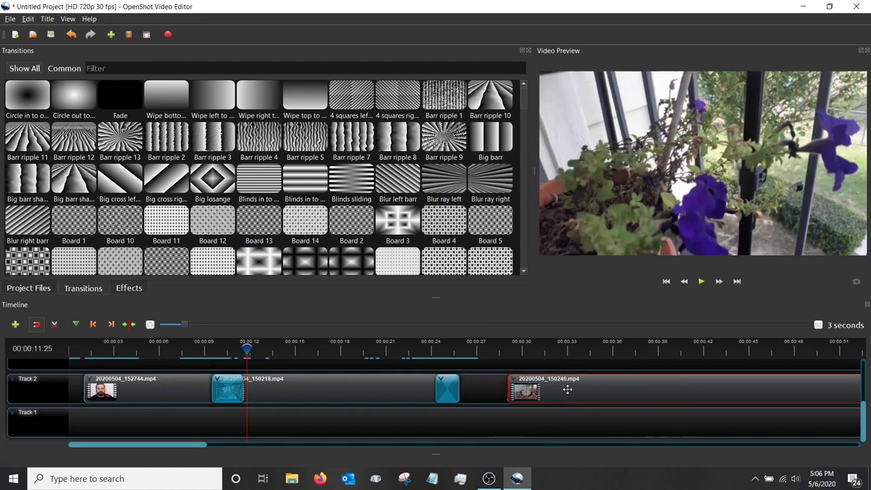
{"action": "left_click", "coordinate": [454, 389]}
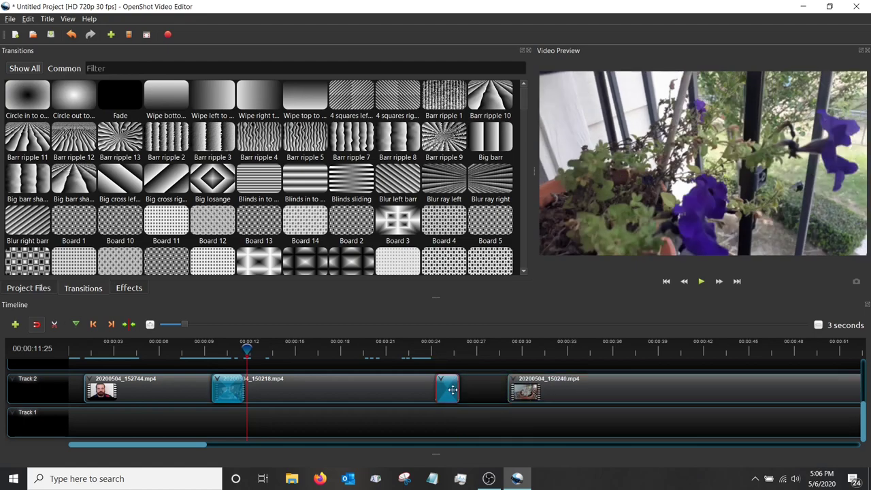
{"action": "key", "text": "Delete"}
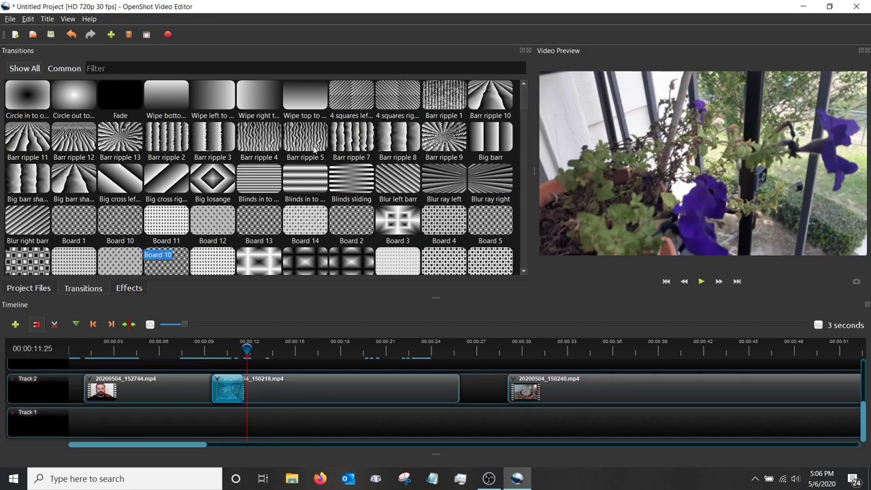
Step: Add a Boxes 11 transition to Track 2, shorten it, and align it with the flower clip's end
{"action": "scroll", "coordinate": [314, 149], "scroll_direction": "down", "scroll_amount": 5}
{"action": "scroll", "coordinate": [314, 150], "scroll_direction": "up", "scroll_amount": 3}
{"action": "scroll", "coordinate": [315, 150], "scroll_direction": "down", "scroll_amount": 3}
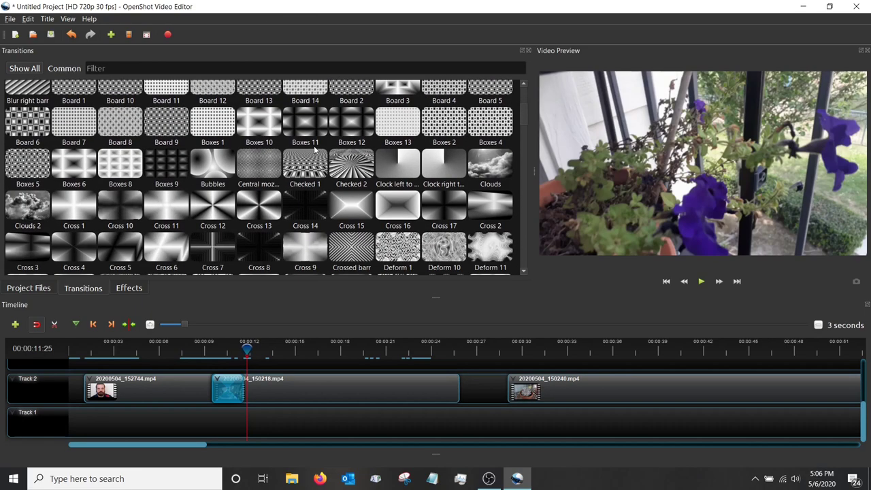
{"action": "scroll", "coordinate": [314, 150], "scroll_direction": "up", "scroll_amount": 2}
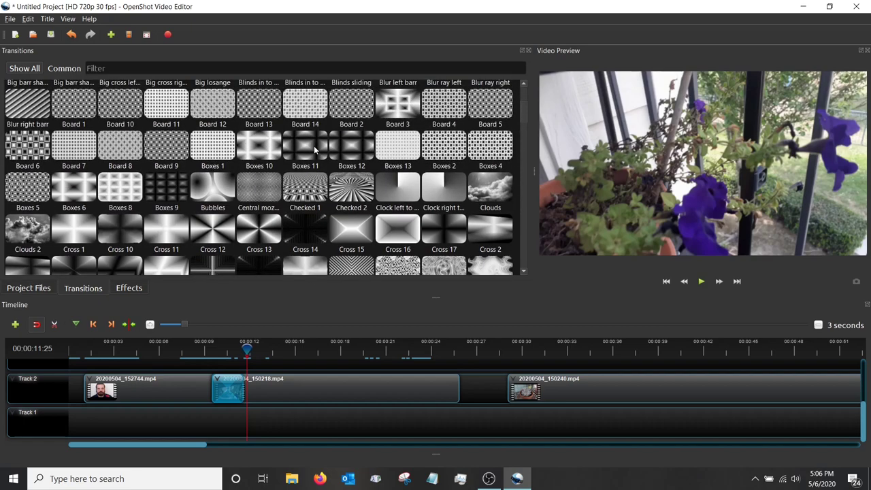
{"action": "left_click_drag", "start_coordinate": [304, 150], "coordinate": [468, 385]}
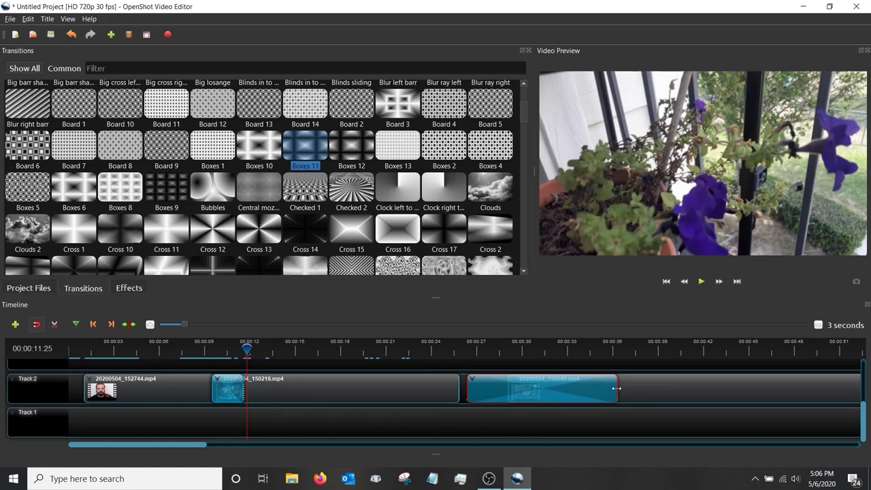
{"action": "left_click_drag", "start_coordinate": [617, 388], "coordinate": [488, 392]}
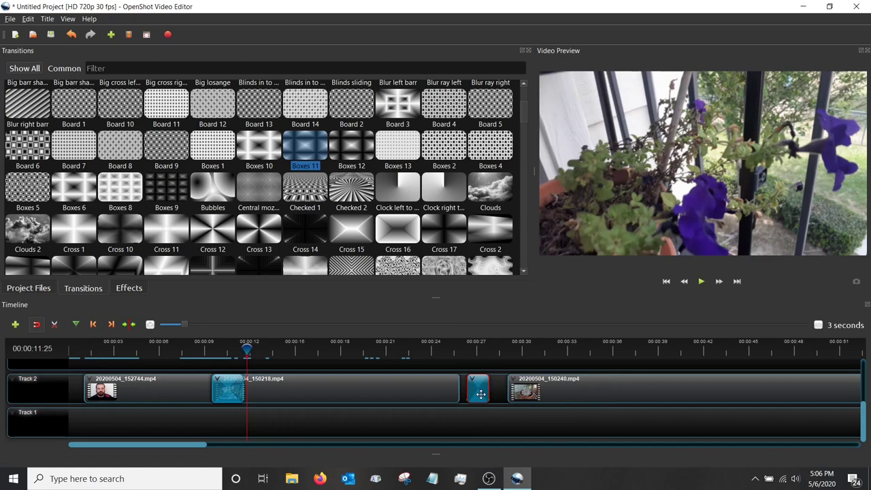
{"action": "left_click_drag", "start_coordinate": [480, 394], "coordinate": [466, 392]}
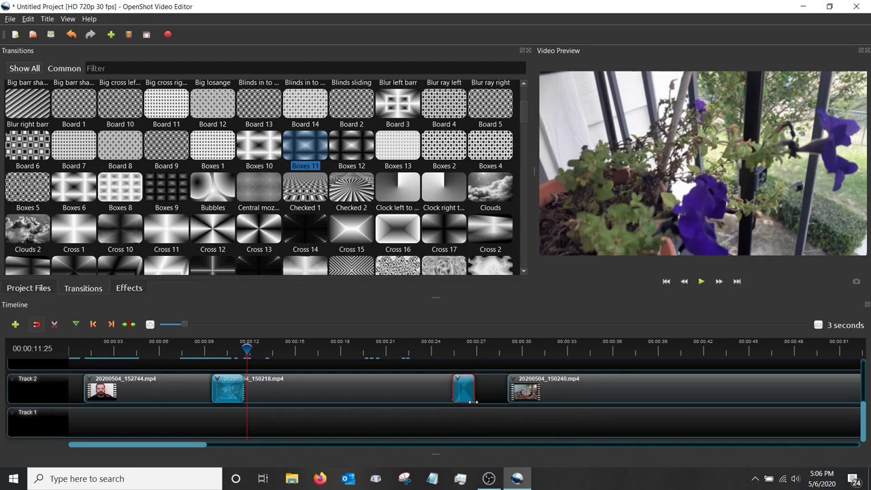
{"action": "left_click_drag", "start_coordinate": [473, 402], "coordinate": [489, 394]}
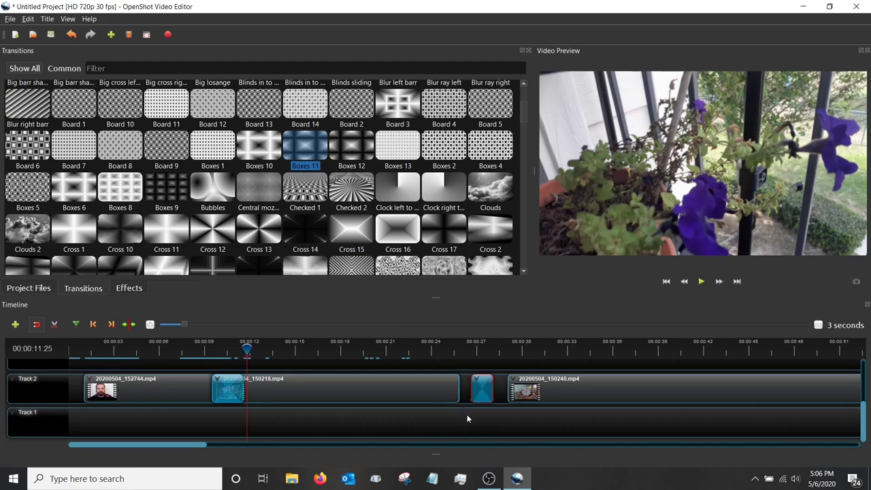
{"action": "left_click_drag", "start_coordinate": [461, 398], "coordinate": [455, 397]}
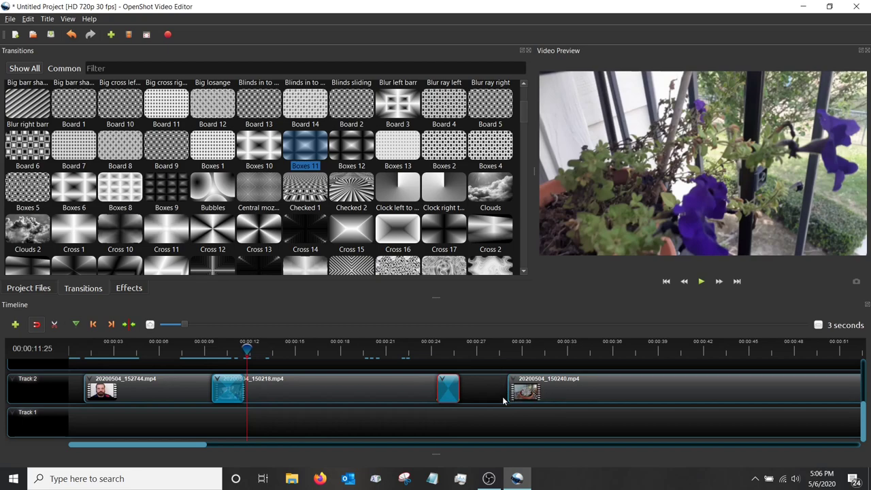
Step: Slide the succulent clip left over the Boxes 11 transition and preview from about 24 seconds
{"action": "left_click", "coordinate": [619, 388]}
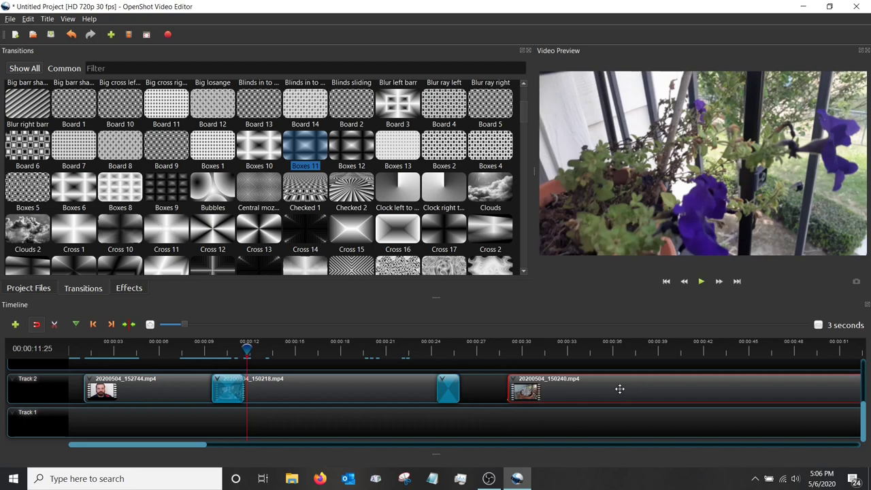
{"action": "left_click_drag", "start_coordinate": [619, 388], "coordinate": [550, 393]}
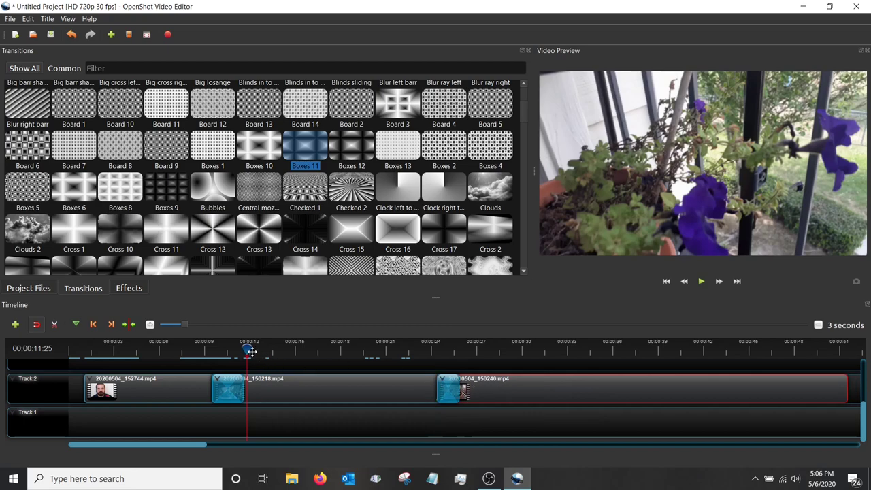
{"action": "left_click_drag", "start_coordinate": [249, 350], "coordinate": [430, 346]}
{"action": "key", "text": "space"}
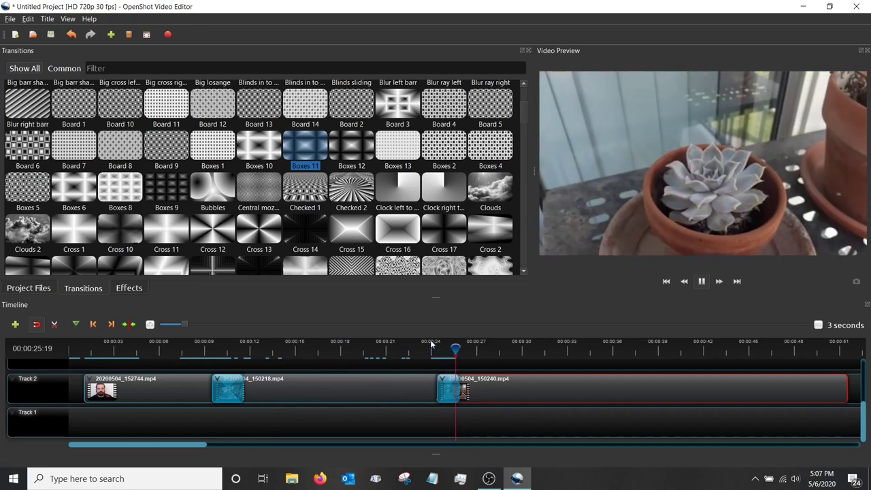
{"action": "key", "text": "space"}
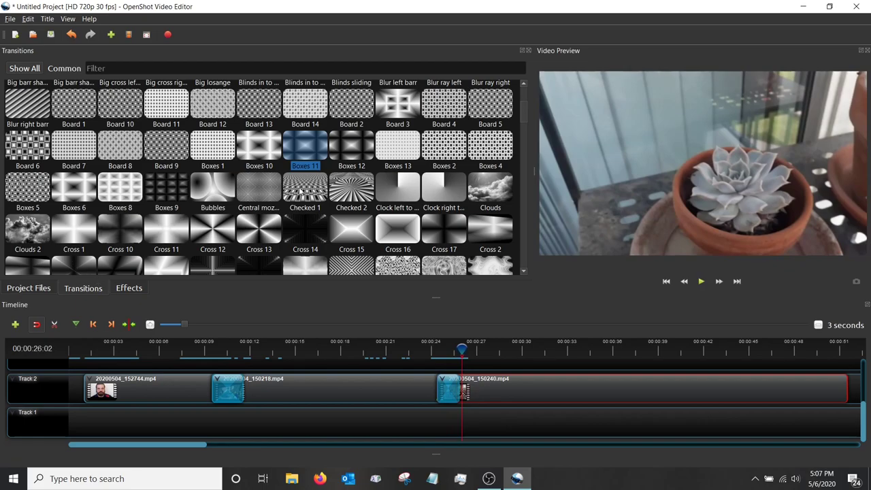
Step: Scroll the timeline and set the playhead to 00:00:29:18
{"action": "scroll", "coordinate": [191, 174], "scroll_direction": "down", "scroll_amount": 5}
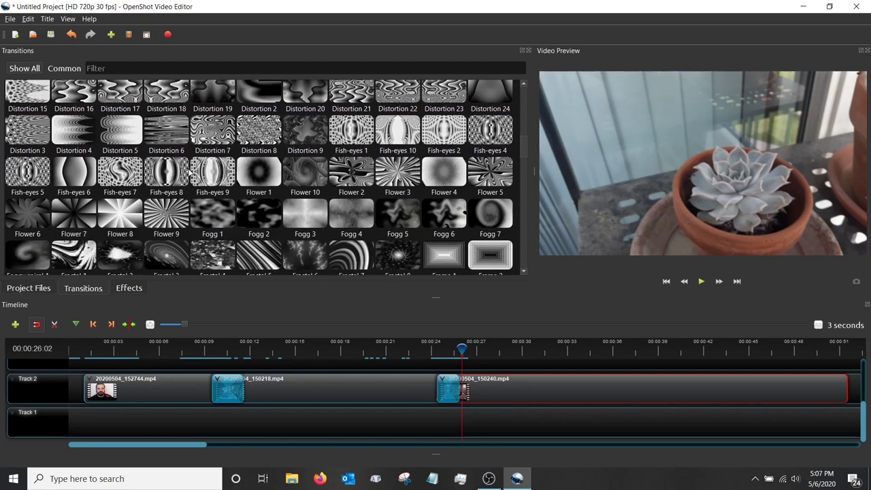
{"action": "scroll", "coordinate": [190, 174], "scroll_direction": "down", "scroll_amount": 3}
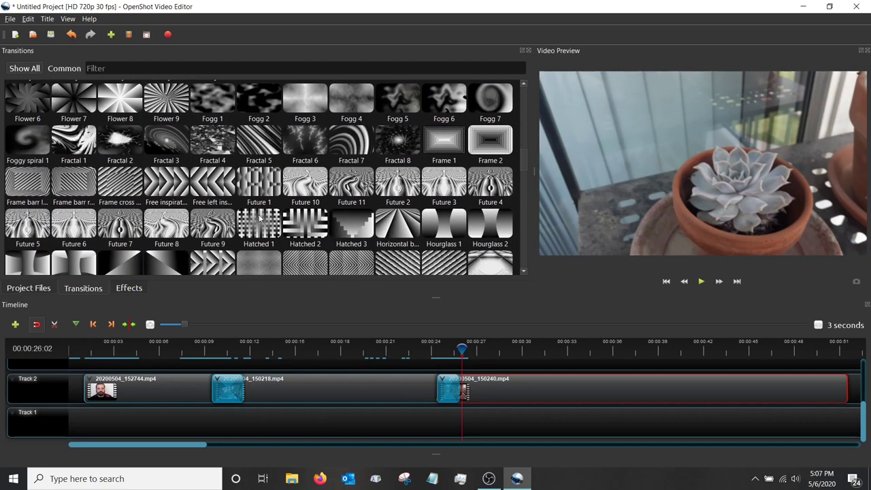
{"action": "scroll", "coordinate": [260, 223], "scroll_direction": "down", "scroll_amount": 5}
{"action": "scroll", "coordinate": [260, 223], "scroll_direction": "down", "scroll_amount": 10}
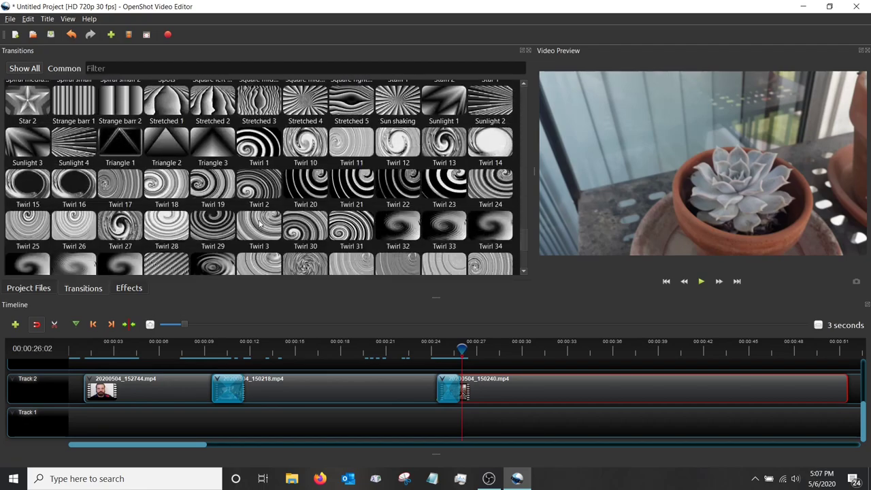
{"action": "scroll", "coordinate": [259, 223], "scroll_direction": "up", "scroll_amount": 20}
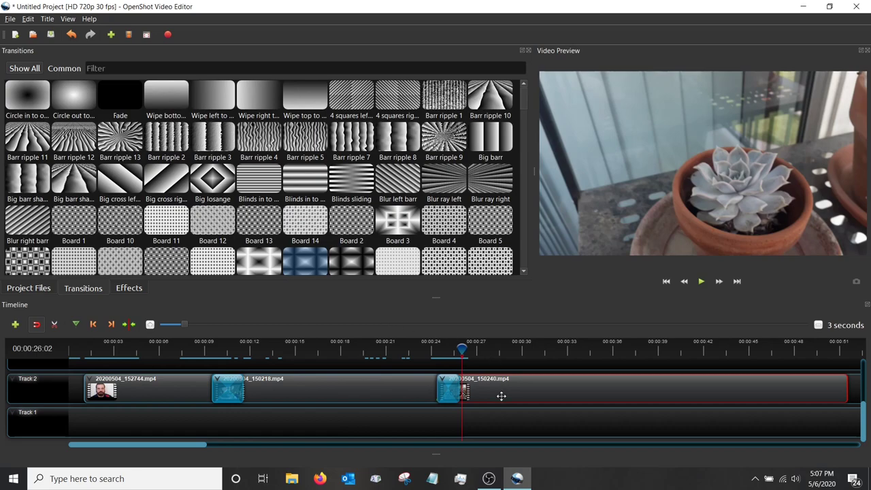
{"action": "left_click_drag", "start_coordinate": [461, 349], "coordinate": [516, 350]}
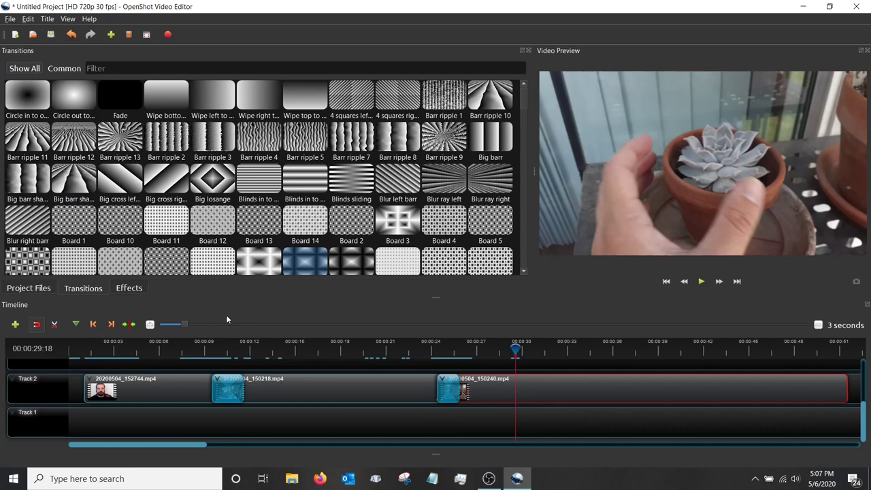
Step: Apply the Wave effect from the Effects list to the succulent clip 20200504_150240.mp4
{"action": "left_click", "coordinate": [129, 288]}
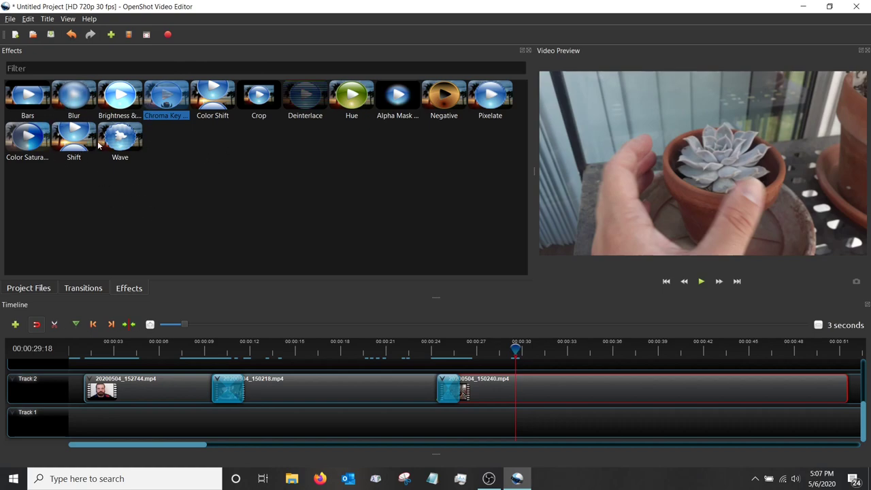
{"action": "left_click", "coordinate": [124, 135]}
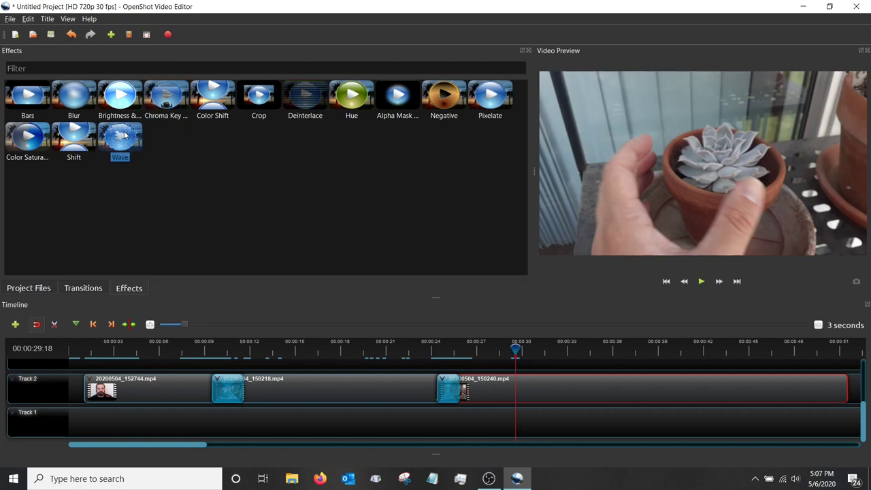
{"action": "left_click_drag", "start_coordinate": [124, 139], "coordinate": [580, 392]}
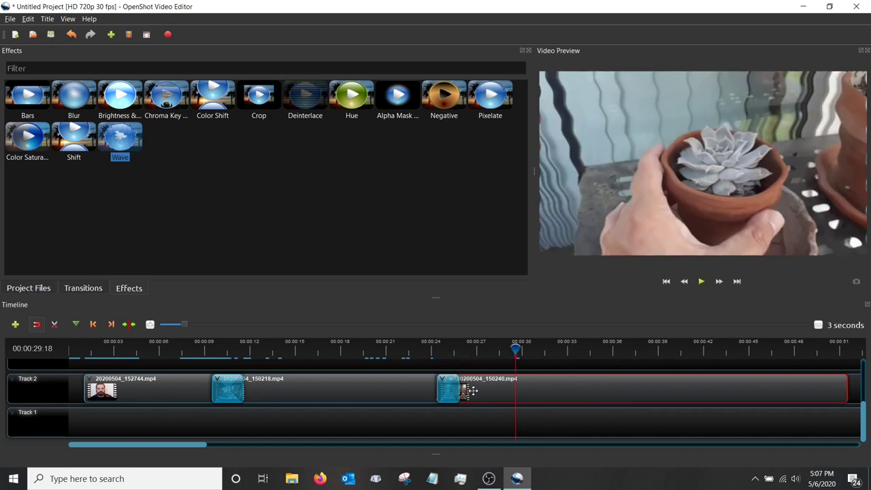
Step: Shift the transition into the gap before the succulent clip and add Negative and Pixelate effects to it
{"action": "left_click_drag", "start_coordinate": [516, 349], "coordinate": [385, 350]}
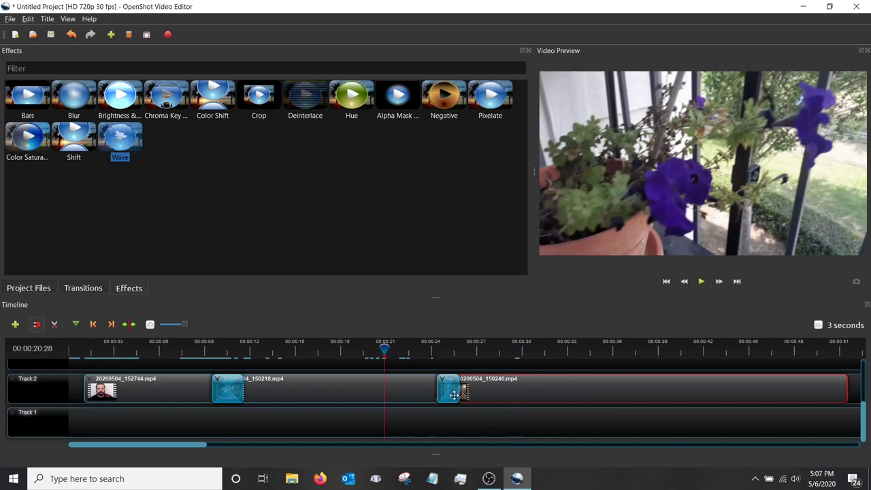
{"action": "left_click_drag", "start_coordinate": [454, 395], "coordinate": [416, 388]}
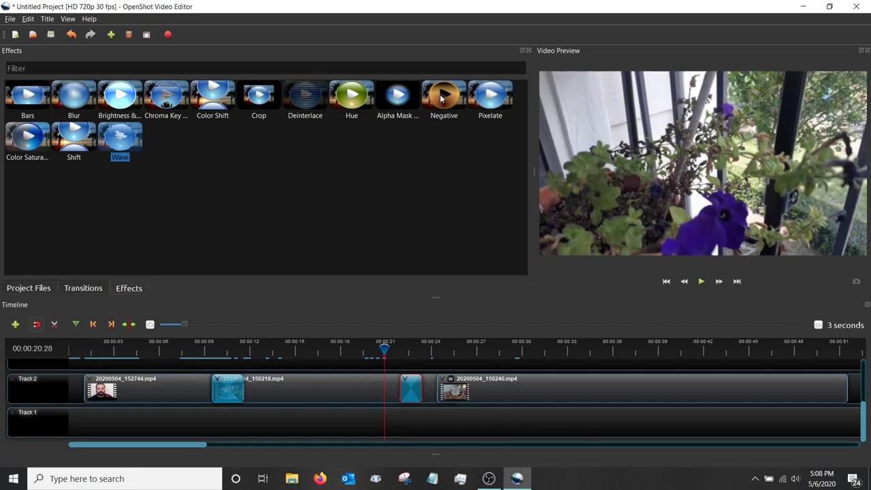
{"action": "left_click_drag", "start_coordinate": [443, 98], "coordinate": [517, 386]}
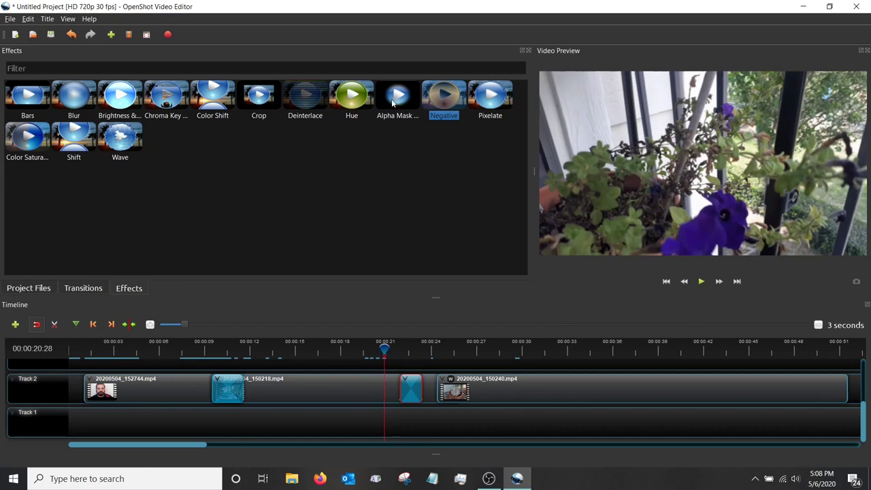
{"action": "left_click_drag", "start_coordinate": [444, 101], "coordinate": [543, 392]}
{"action": "left_click_drag", "start_coordinate": [493, 102], "coordinate": [562, 396]}
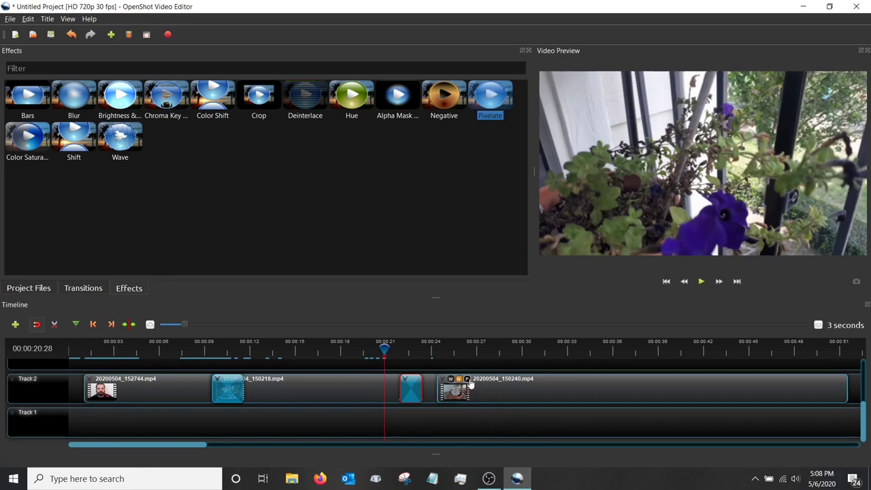
Step: Remove the Pixelate and Negative effects from the succulent clip, keeping Wave, and show Wave's properties
{"action": "right_click", "coordinate": [469, 381]}
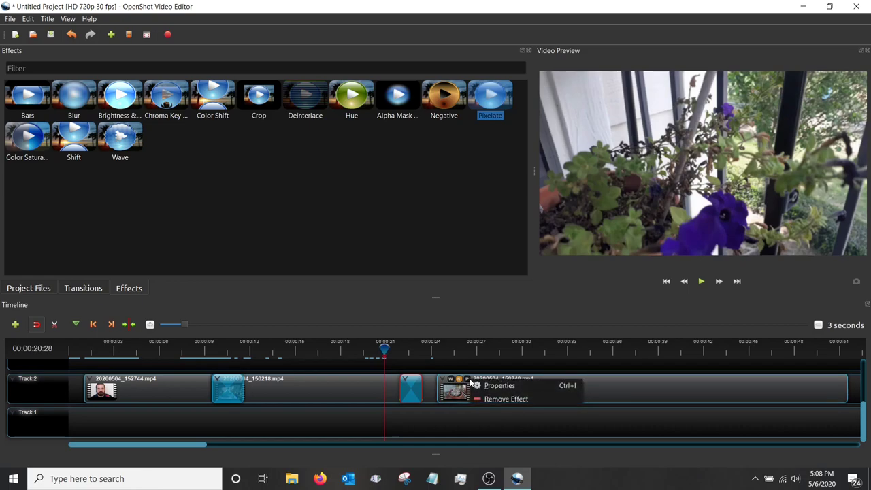
{"action": "left_click", "coordinate": [499, 400]}
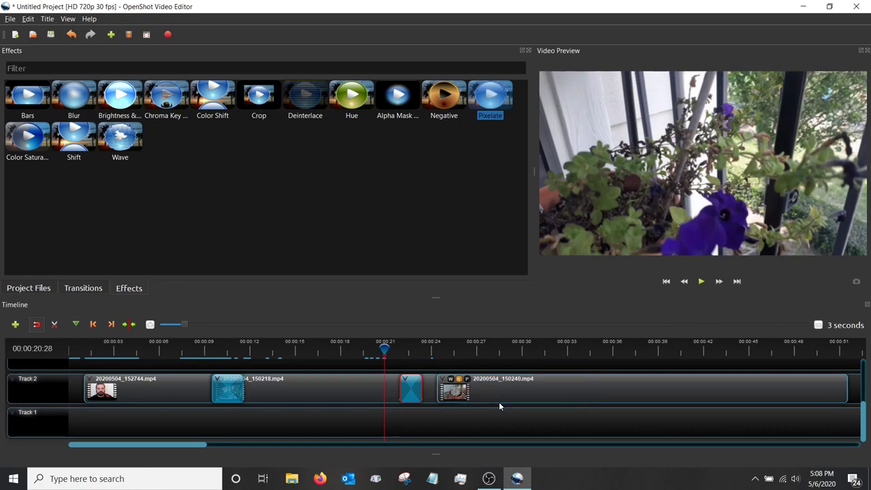
{"action": "right_click", "coordinate": [461, 381]}
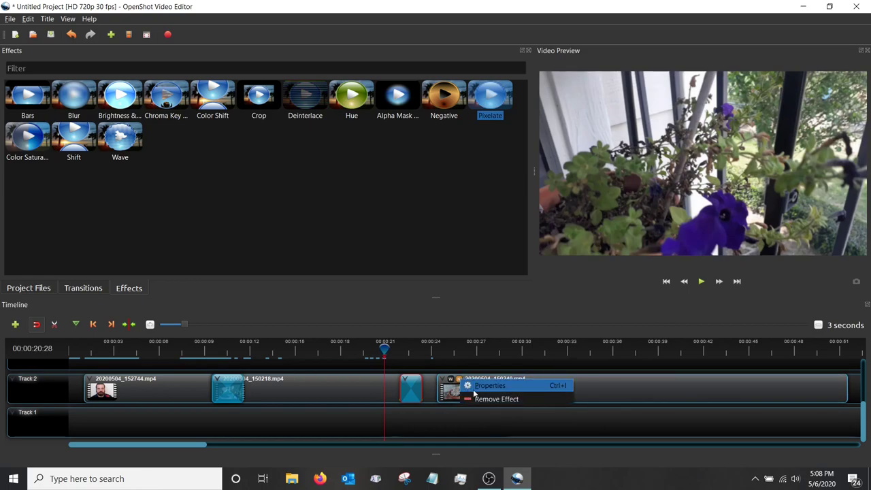
{"action": "left_click", "coordinate": [482, 396]}
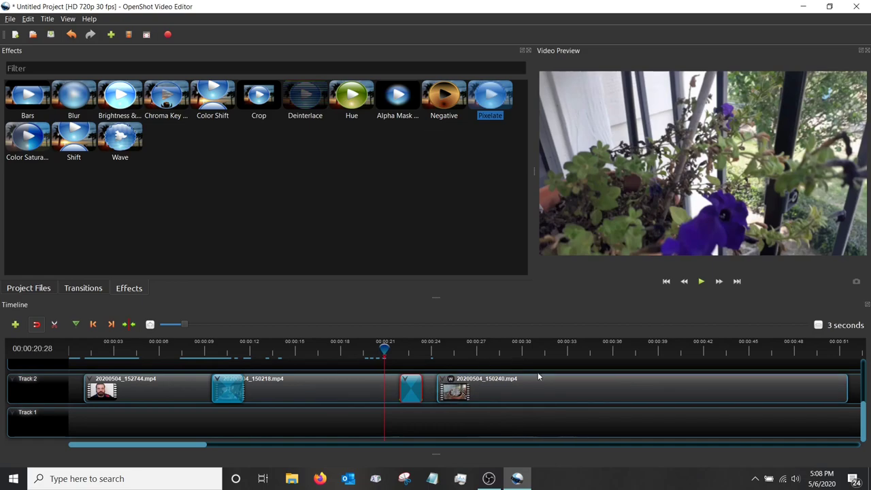
{"action": "right_click", "coordinate": [450, 379]}
{"action": "left_click", "coordinate": [481, 383]}
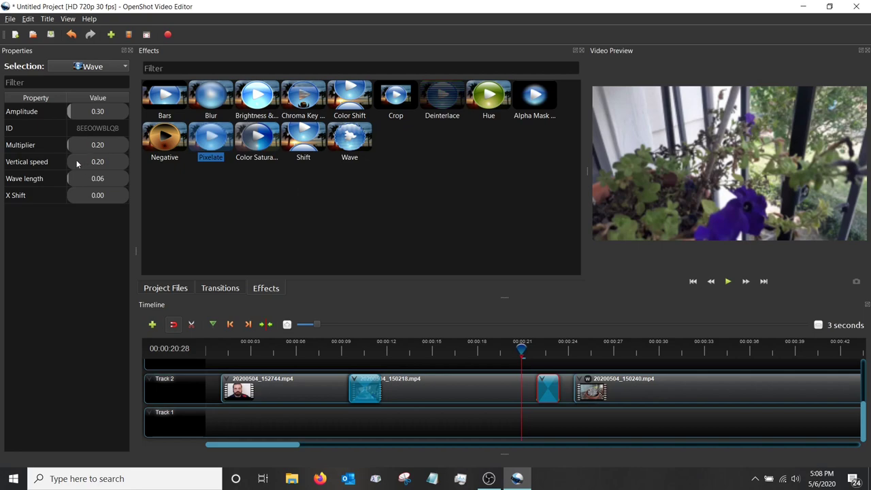
Step: Raise the Wave effect's vertical speed in steps while previewing the succulent shot
{"action": "left_click_drag", "start_coordinate": [85, 162], "coordinate": [88, 162]}
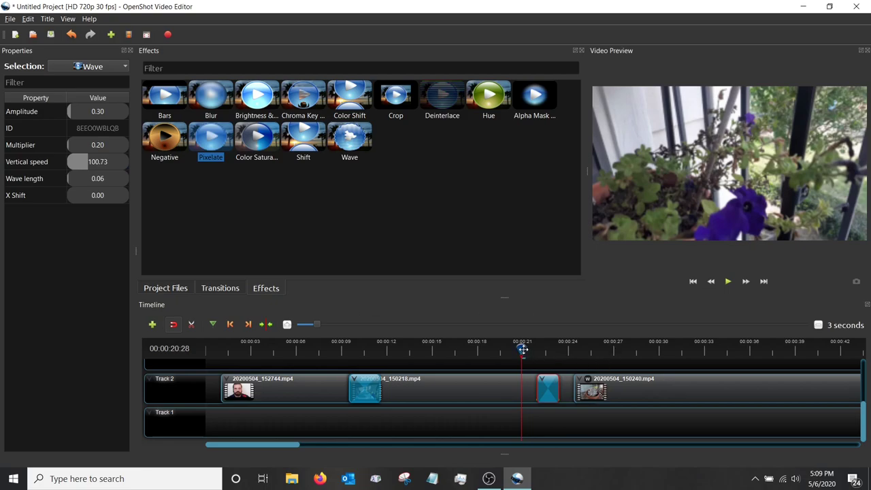
{"action": "left_click_drag", "start_coordinate": [523, 351], "coordinate": [597, 345]}
{"action": "key", "text": "space"}
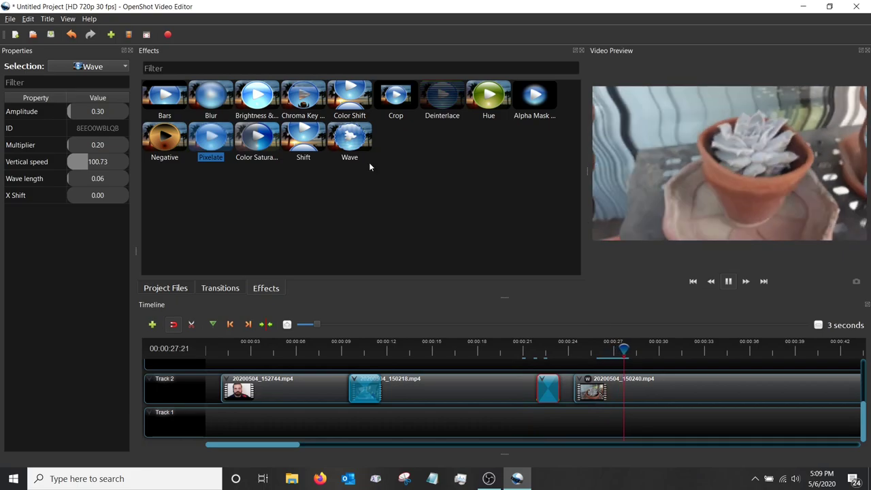
{"action": "left_click", "coordinate": [109, 162]}
{"action": "left_click_drag", "start_coordinate": [111, 162], "coordinate": [121, 162]}
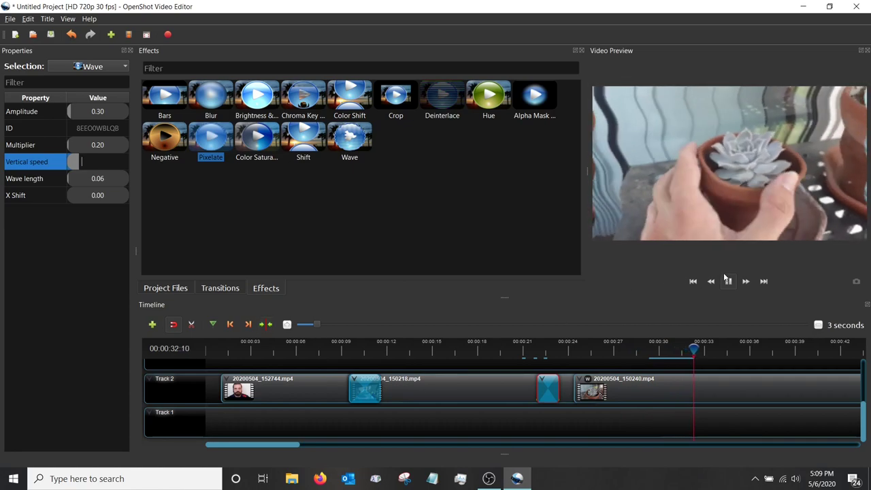
{"action": "key", "text": "space"}
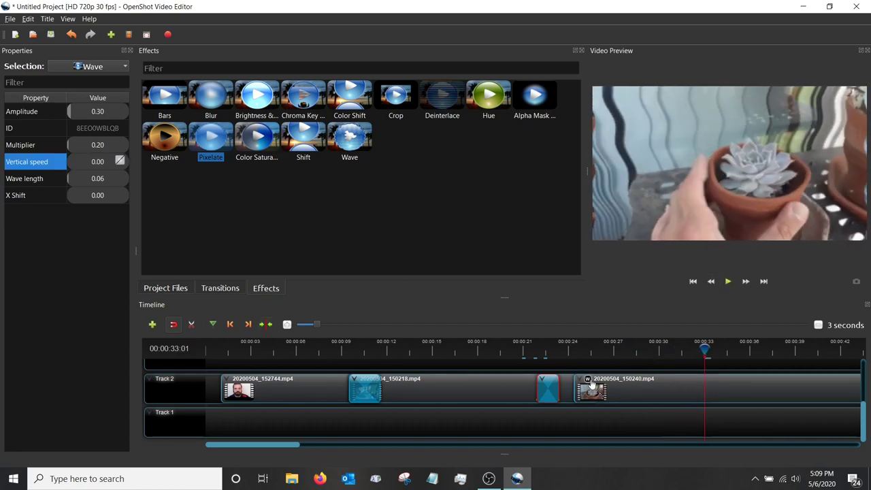
Step: Remove the Wave effect from the succulent clip and close the Properties panel
{"action": "right_click", "coordinate": [589, 385]}
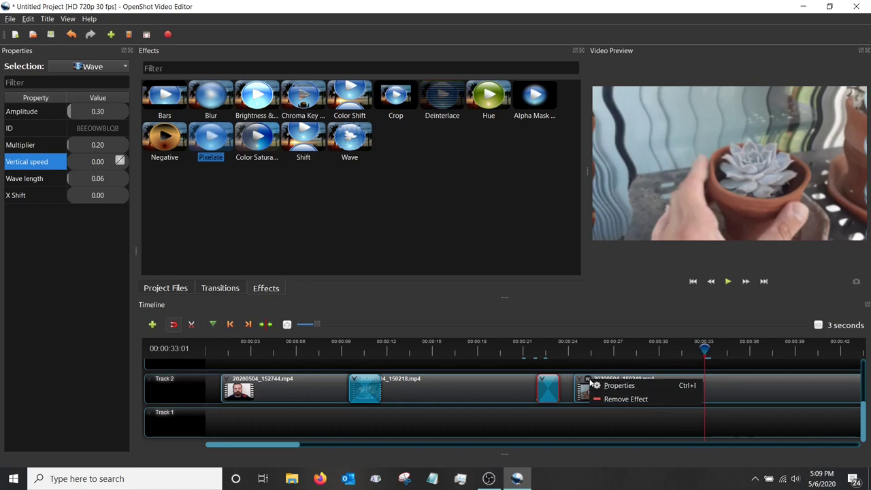
{"action": "left_click", "coordinate": [616, 400]}
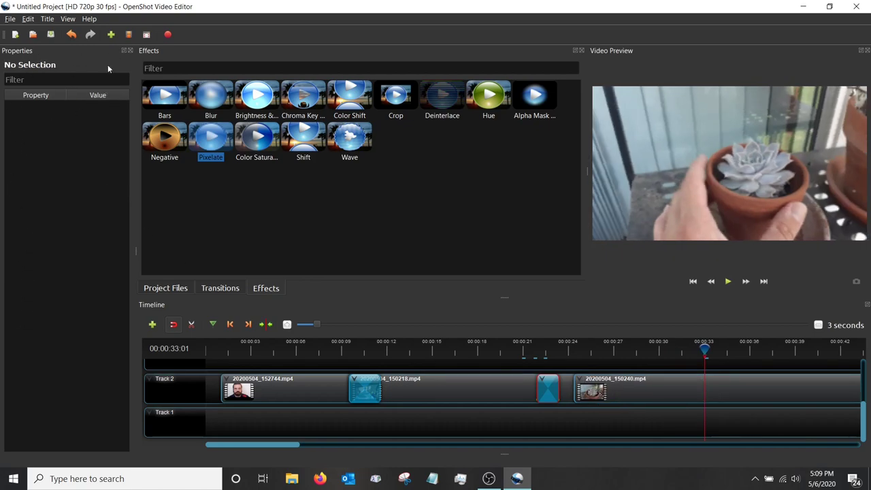
{"action": "left_click", "coordinate": [132, 50]}
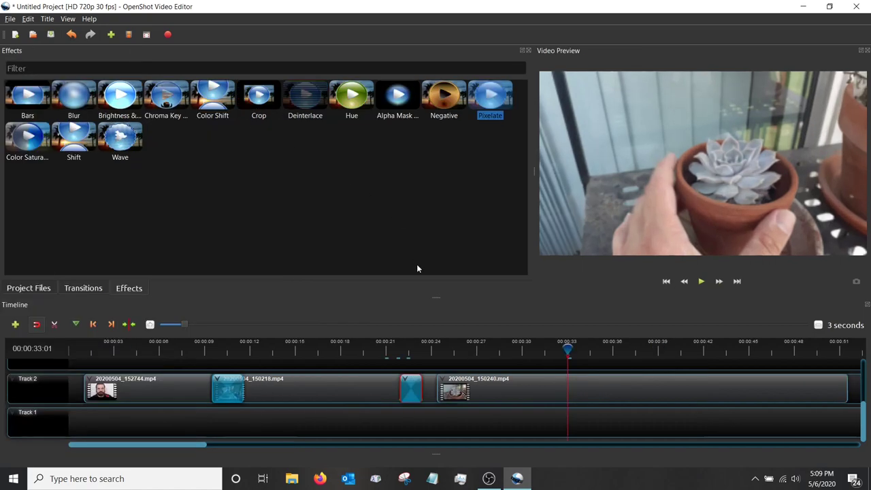
Step: Slide the transition back over the succulent clip's start and return the playhead to the video's beginning
{"action": "left_click_drag", "start_coordinate": [407, 390], "coordinate": [442, 386]}
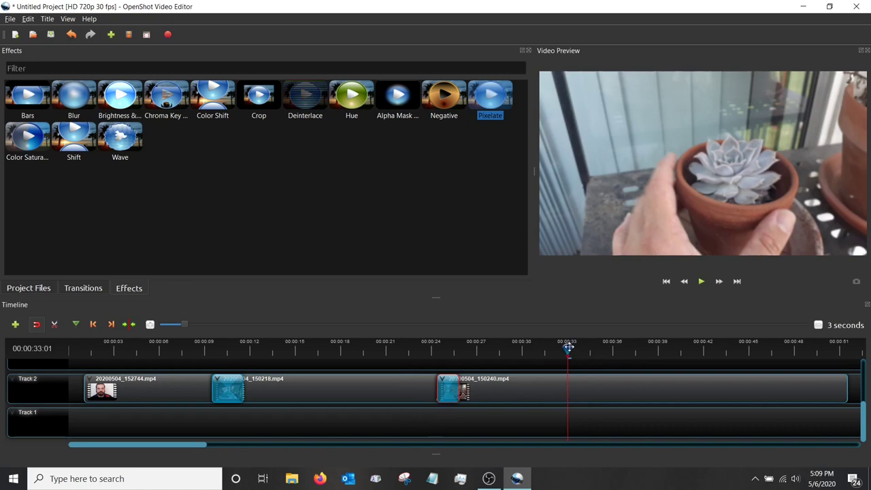
{"action": "left_click_drag", "start_coordinate": [568, 348], "coordinate": [69, 335]}
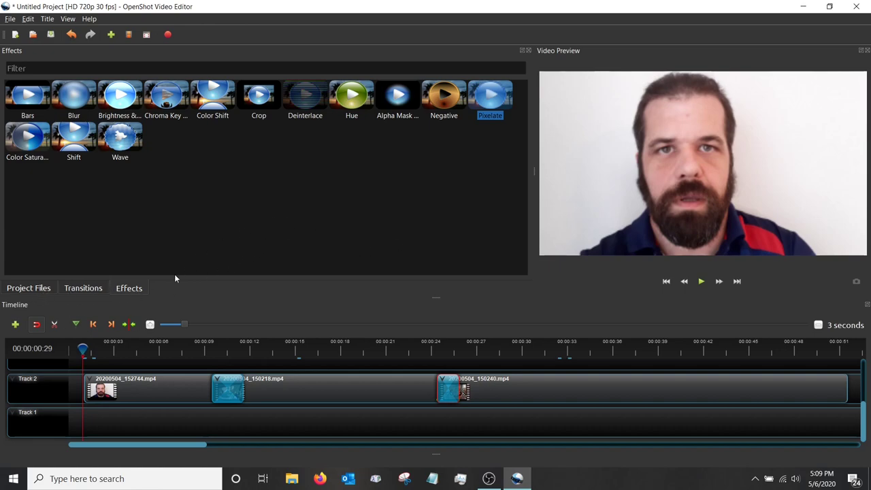
{"action": "left_click", "coordinate": [46, 19]}
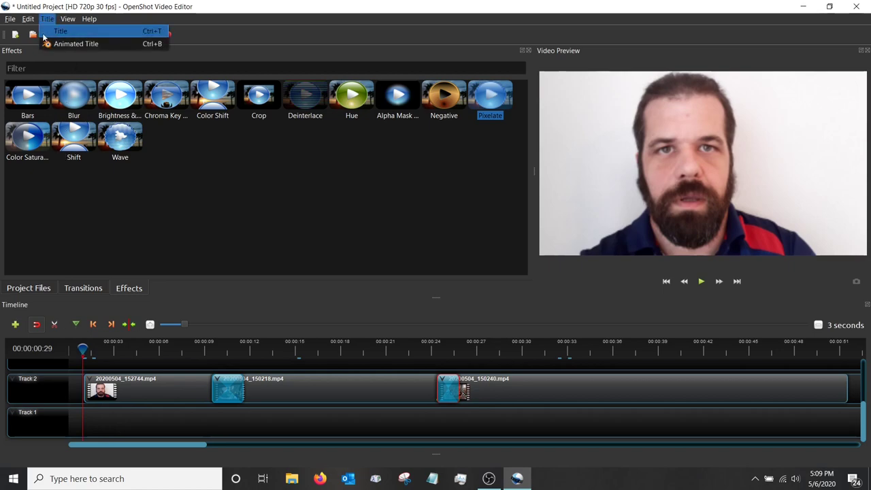
Step: Create a new static title from the Cloud 1 template
{"action": "left_click", "coordinate": [98, 32]}
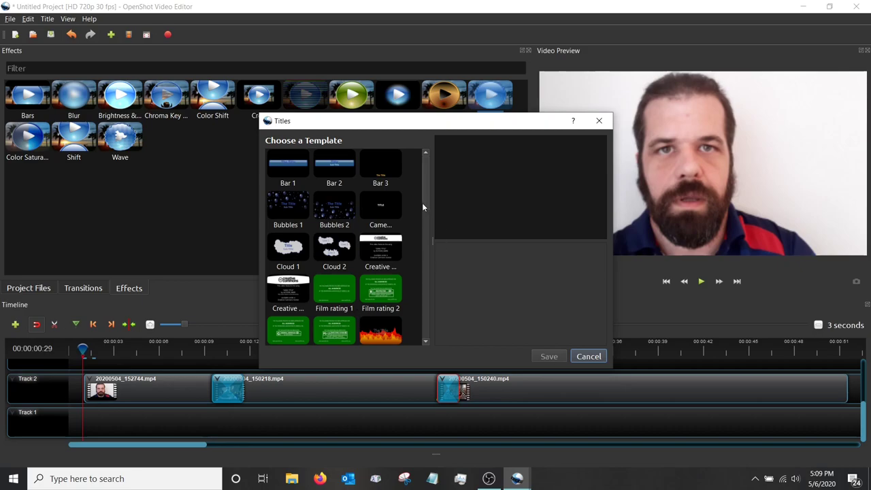
{"action": "left_click_drag", "start_coordinate": [422, 203], "coordinate": [430, 222]}
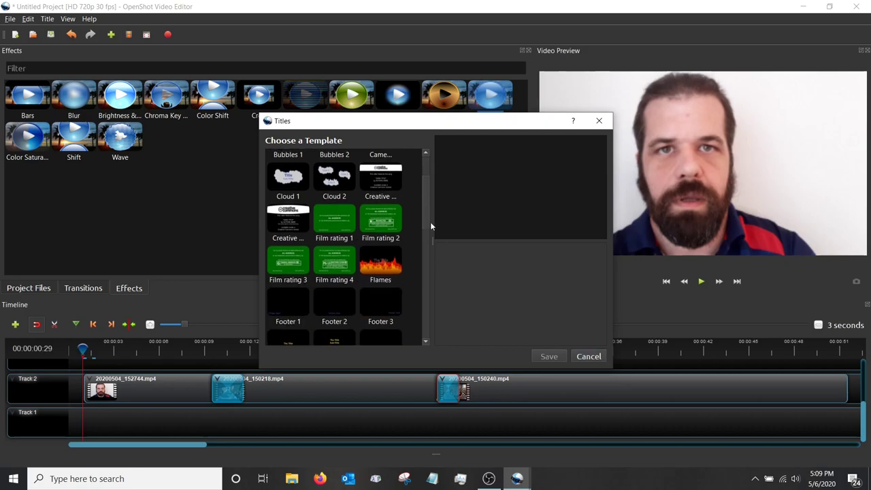
{"action": "left_click", "coordinate": [284, 178]}
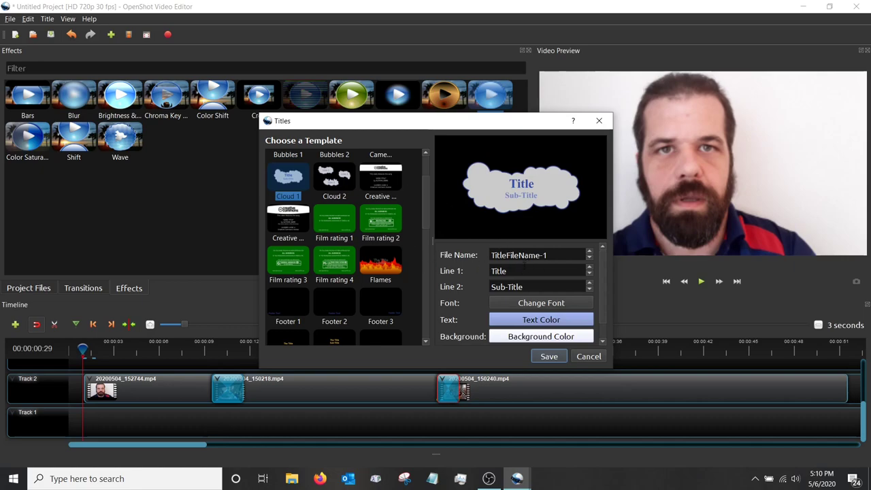
Step: Fill in the Cloud 1 title's file name, garden heading and byline with the author's name
{"action": "left_click_drag", "start_coordinate": [549, 255], "coordinate": [461, 254]}
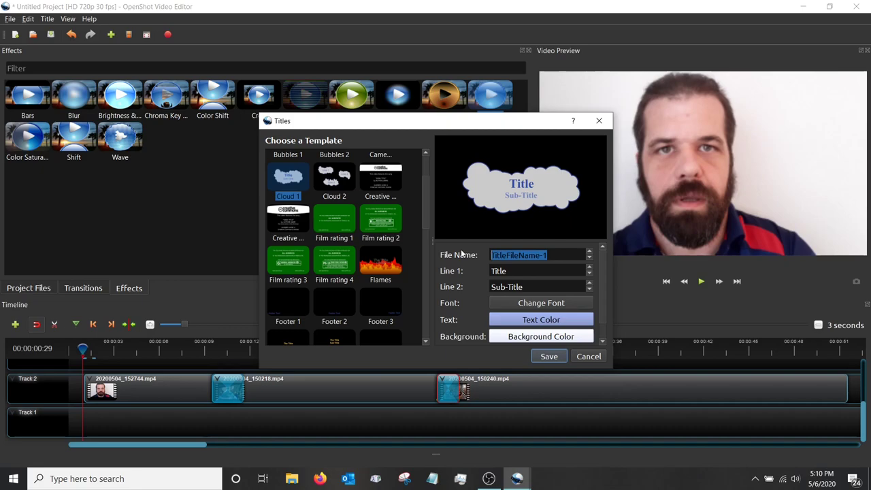
{"action": "type", "text": "Bil"}
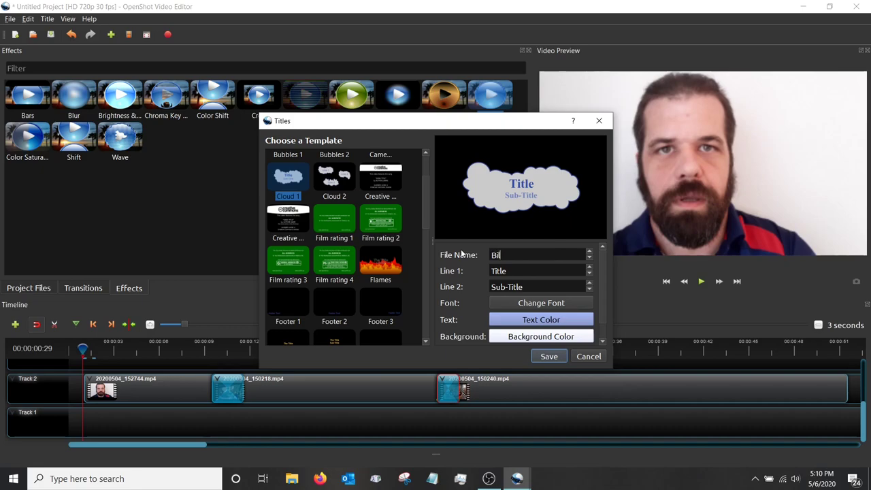
{"action": "type", "text": "ly's Title"}
{"action": "key", "text": "Tab"}
{"action": "type", "text": "Bi"}
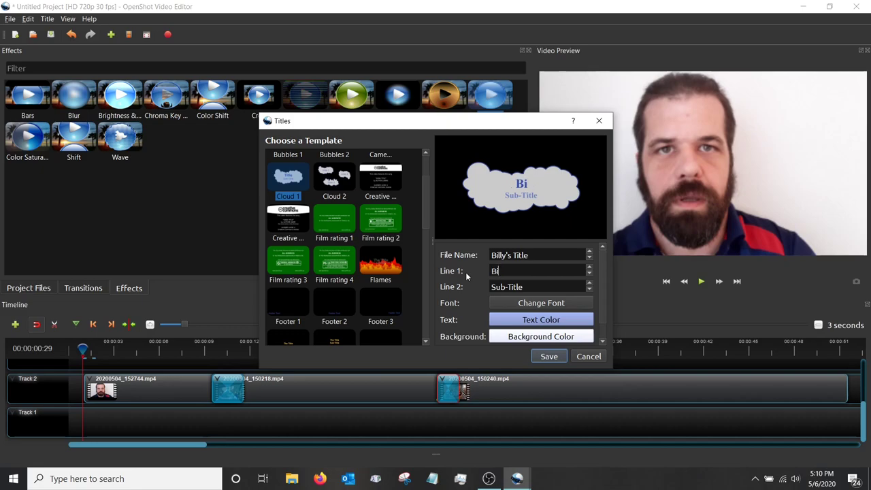
{"action": "type", "text": "lly's Garden"}
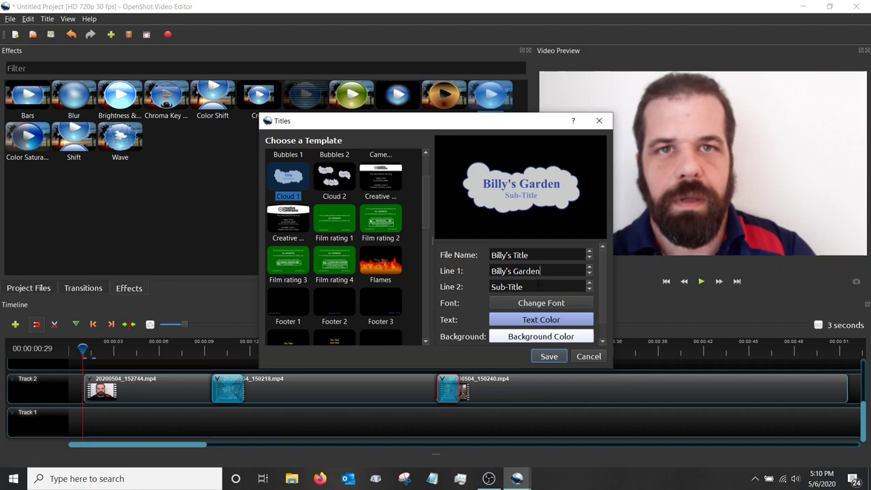
{"action": "left_click_drag", "start_coordinate": [523, 287], "coordinate": [442, 288]}
{"action": "type", "text": "by Billy Hoya"}
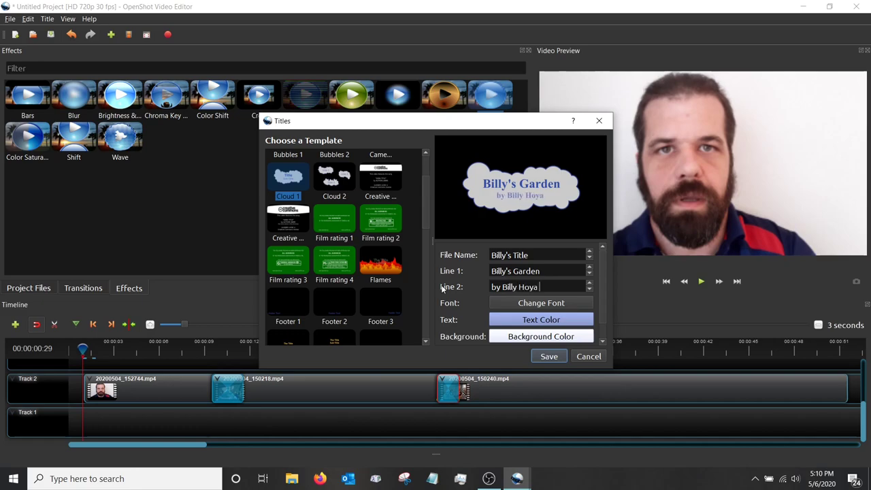
{"action": "key", "text": "BackSpace"}
{"action": "left_click", "coordinate": [536, 303]}
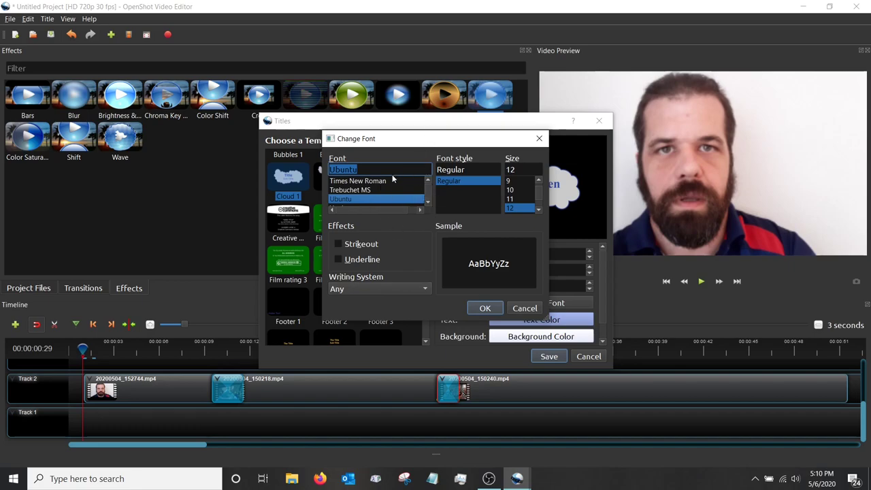
Step: Set the cloud title's font to Comic Sans MS
{"action": "left_click", "coordinate": [428, 202]}
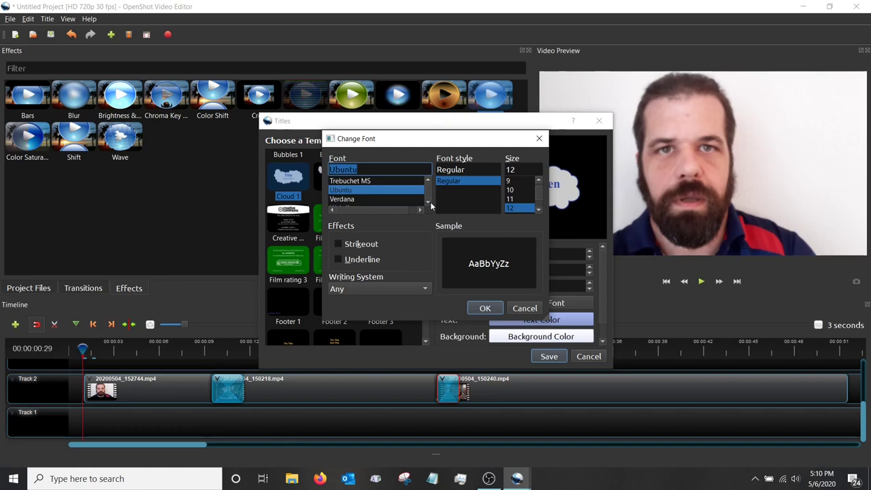
{"action": "left_click", "coordinate": [428, 202]}
{"action": "left_click", "coordinate": [428, 181]}
{"action": "left_click", "coordinate": [428, 181]}
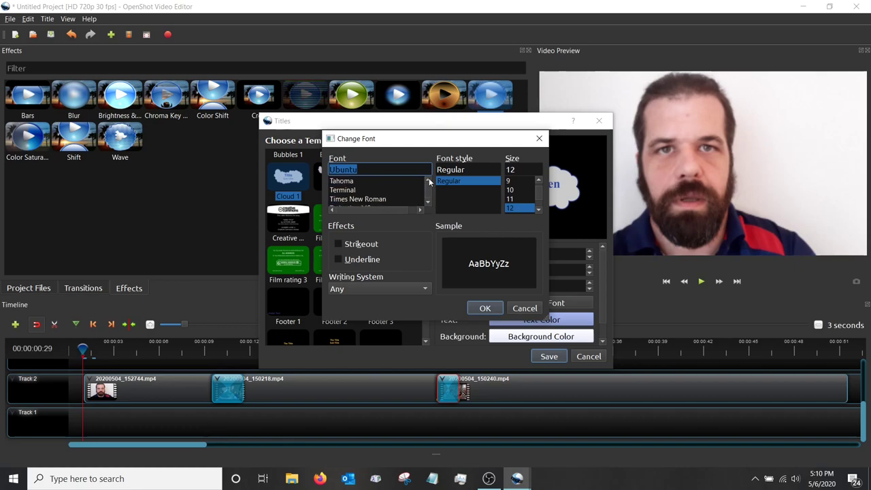
{"action": "left_click", "coordinate": [428, 181]}
{"action": "left_click", "coordinate": [428, 181]}
{"action": "left_click", "coordinate": [428, 181]}
{"action": "scroll", "coordinate": [428, 181], "scroll_direction": "up", "scroll_amount": 6}
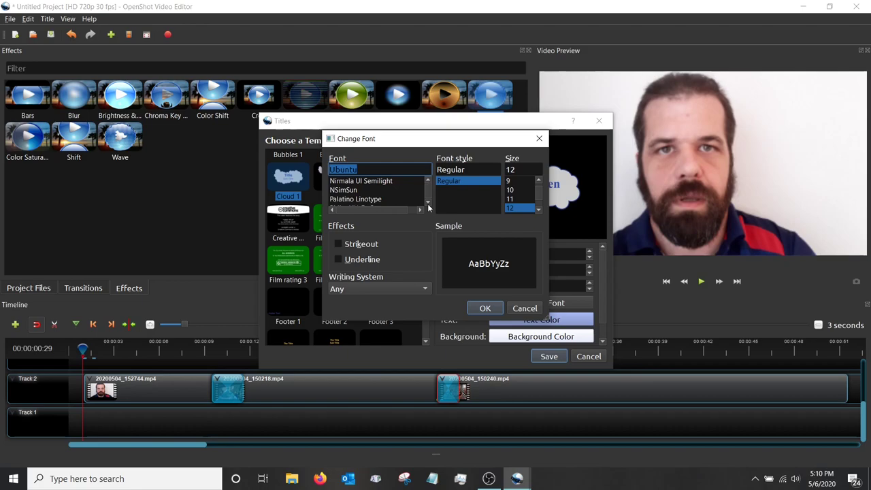
{"action": "left_click", "coordinate": [429, 181]}
{"action": "scroll", "coordinate": [429, 182], "scroll_direction": "up", "scroll_amount": 5}
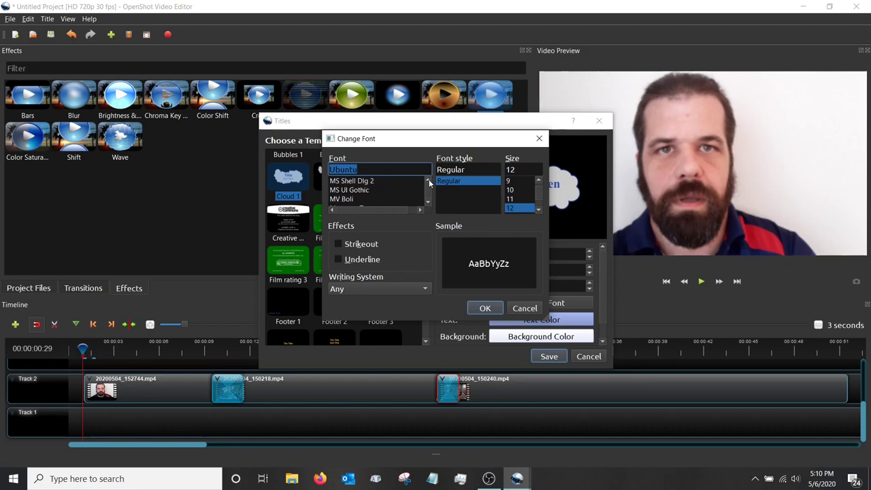
{"action": "scroll", "coordinate": [429, 182], "scroll_direction": "up", "scroll_amount": 8}
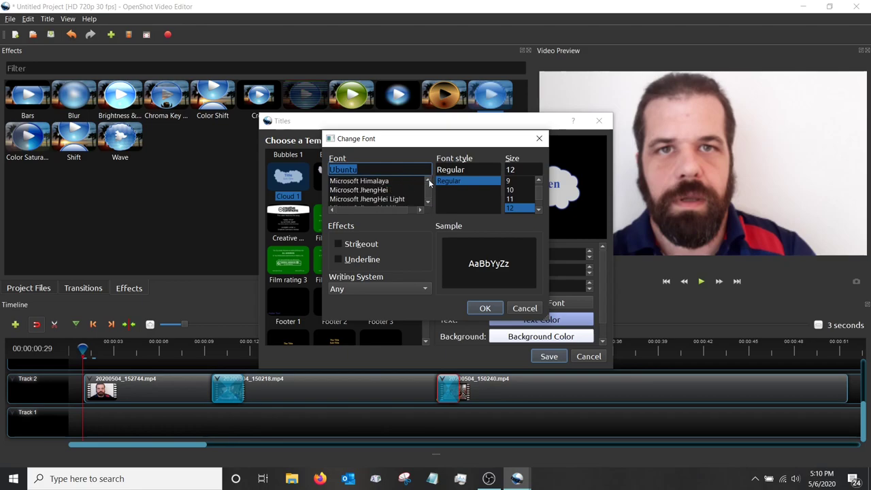
{"action": "scroll", "coordinate": [429, 181], "scroll_direction": "up", "scroll_amount": 6}
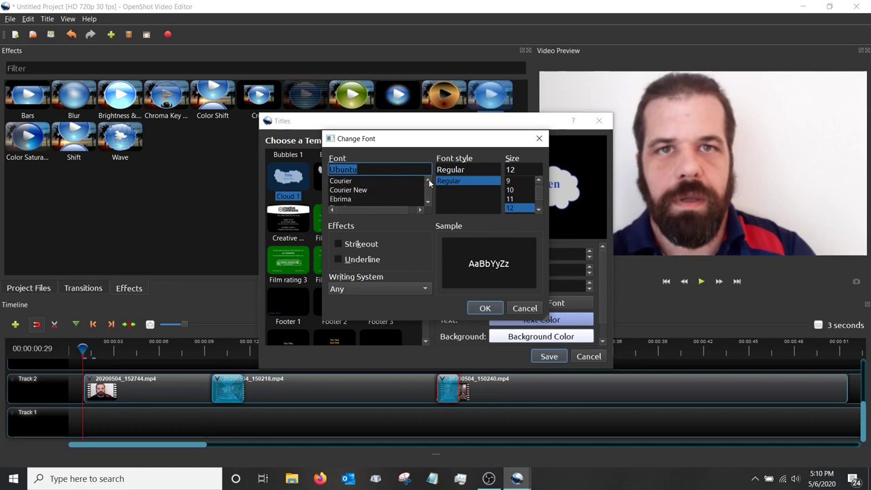
{"action": "scroll", "coordinate": [429, 181], "scroll_direction": "up", "scroll_amount": 1}
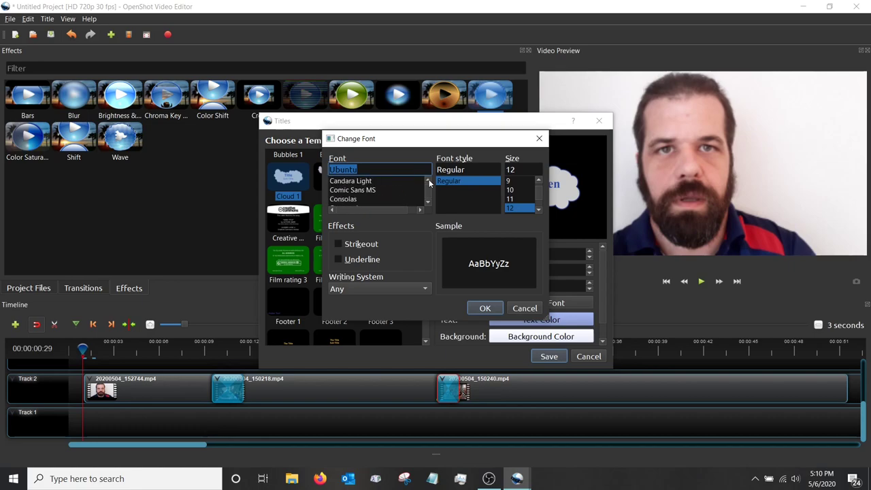
{"action": "left_click", "coordinate": [361, 189]}
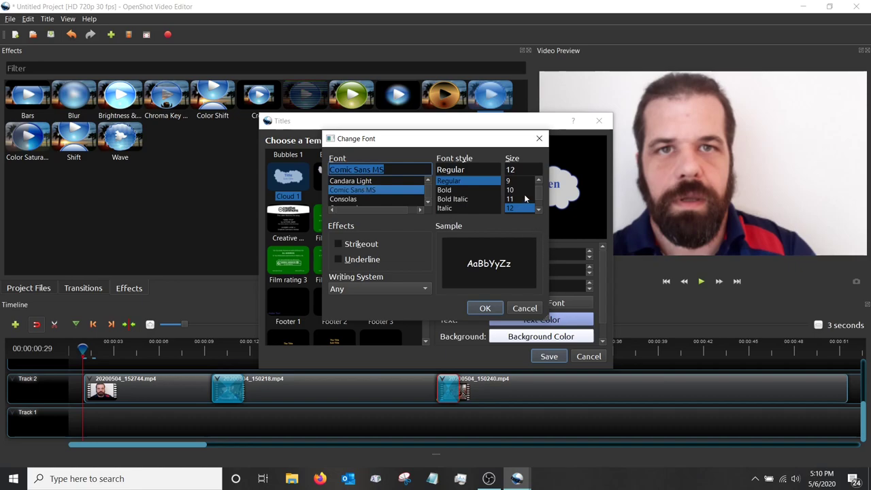
{"action": "left_click", "coordinate": [485, 309]}
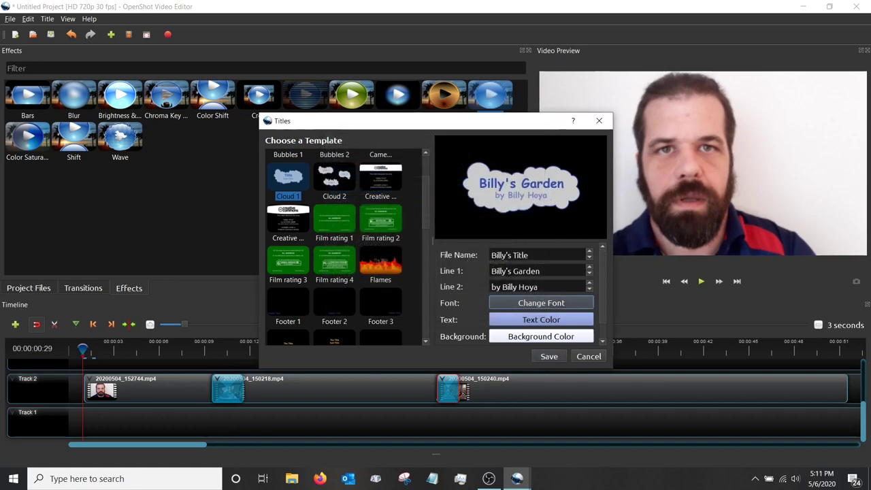
Step: Change the cloud title's text colour from blue to red (#c11505)
{"action": "left_click", "coordinate": [538, 320]}
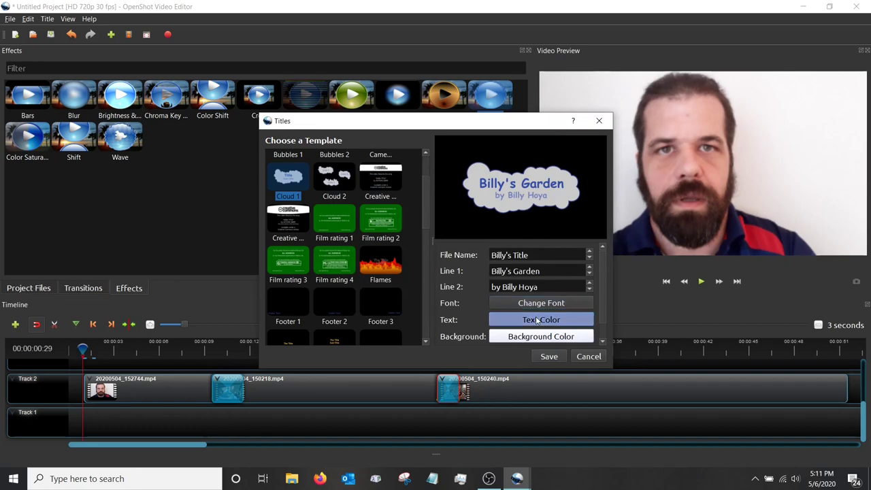
{"action": "left_click", "coordinate": [518, 153]}
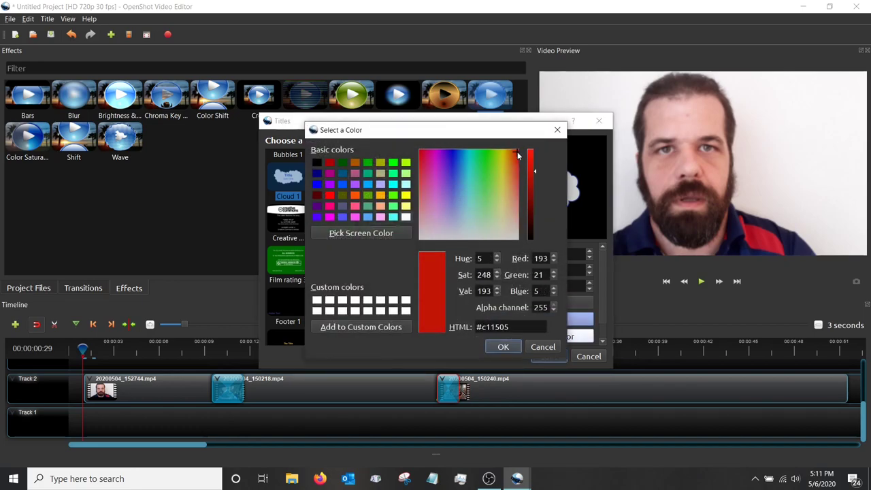
{"action": "left_click", "coordinate": [506, 349]}
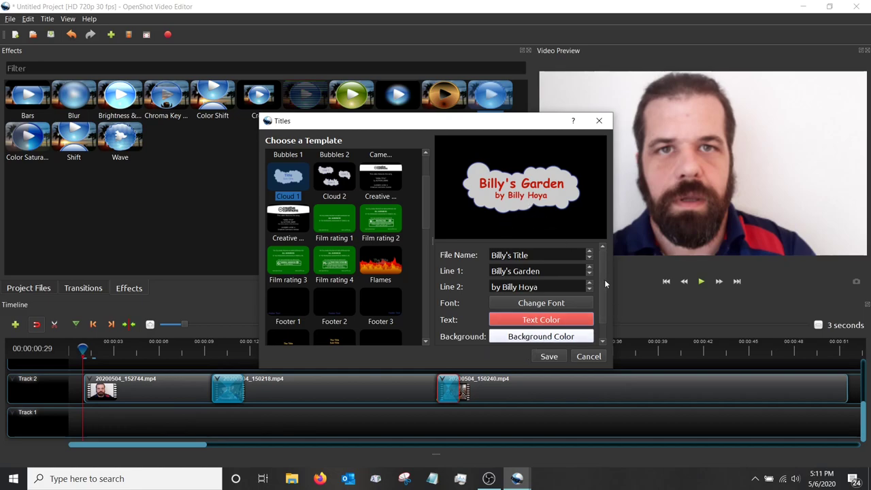
{"action": "scroll", "coordinate": [604, 280], "scroll_direction": "down", "scroll_amount": 1}
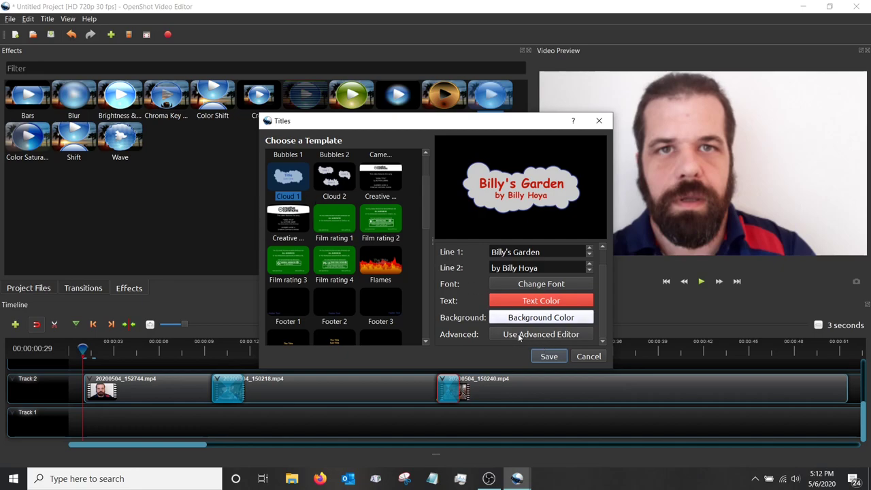
Step: Open the title in Inkscape and draw three black five-pointed stars around the cloud
{"action": "left_click", "coordinate": [556, 336]}
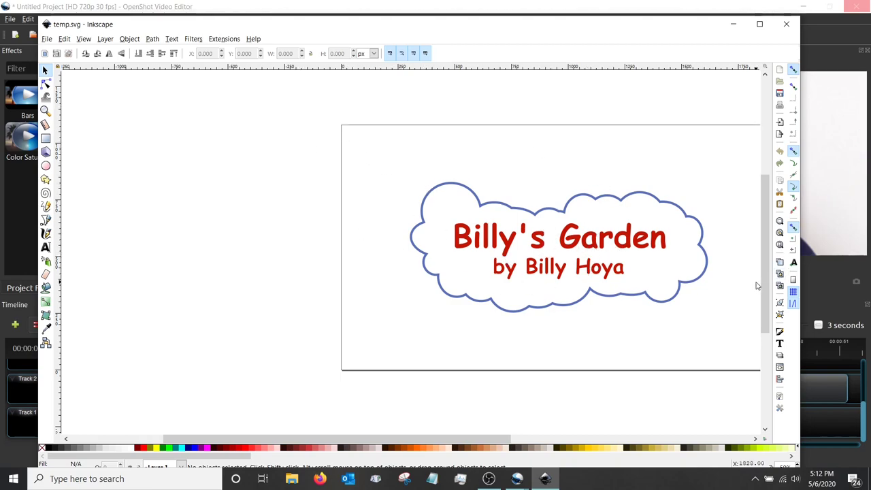
{"action": "left_click", "coordinate": [46, 179]}
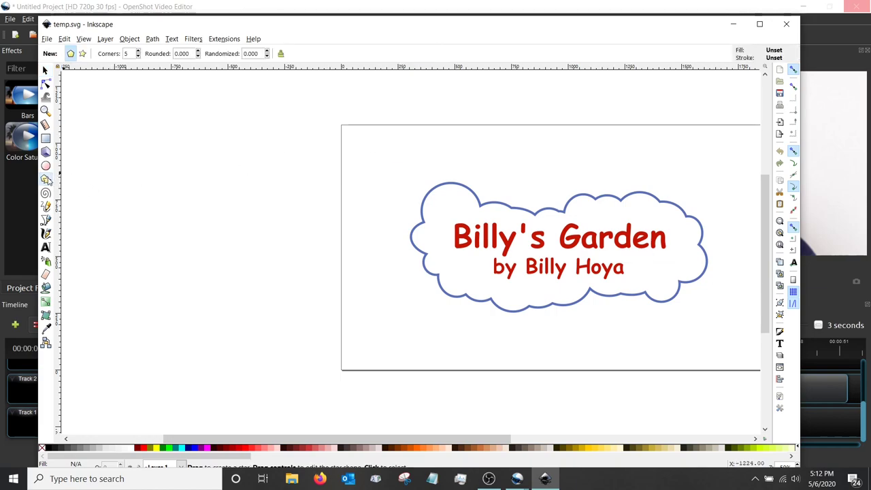
{"action": "left_click_drag", "start_coordinate": [386, 150], "coordinate": [395, 177]}
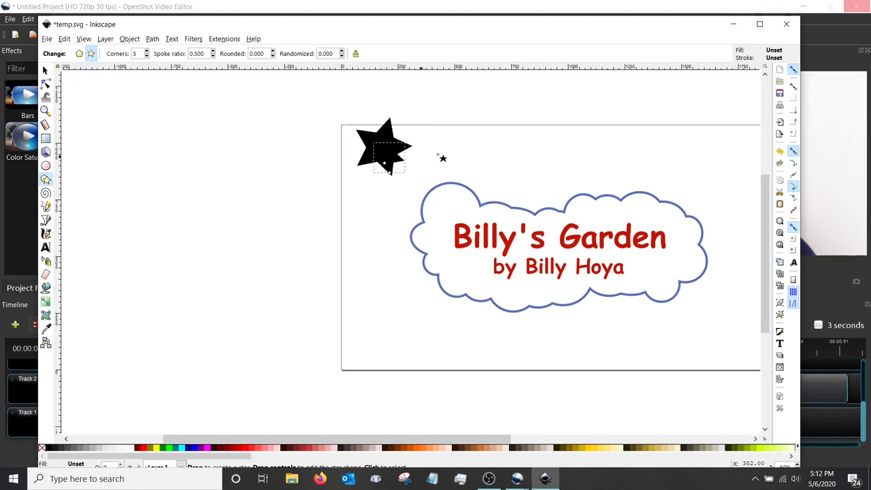
{"action": "left_click_drag", "start_coordinate": [503, 164], "coordinate": [464, 186]}
{"action": "left_click_drag", "start_coordinate": [389, 285], "coordinate": [430, 306]}
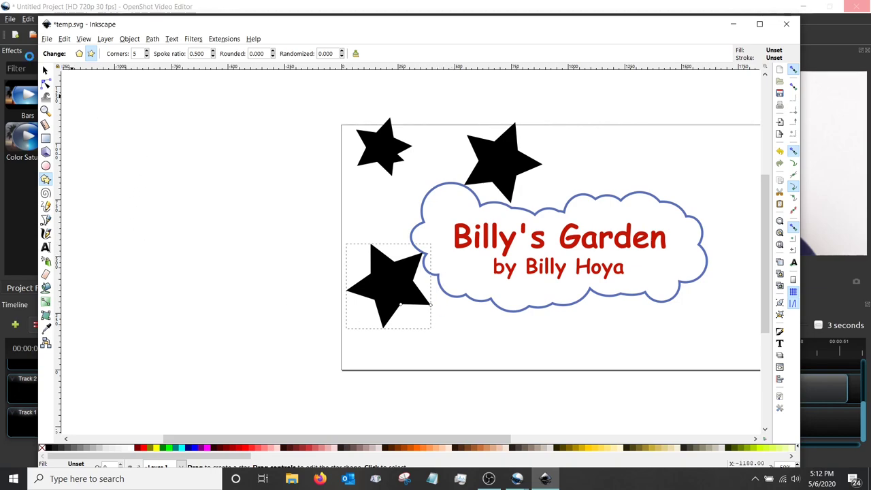
Step: Close the Inkscape star drawing without saving, then save the red cloud title into the project
{"action": "left_click", "coordinate": [47, 39]}
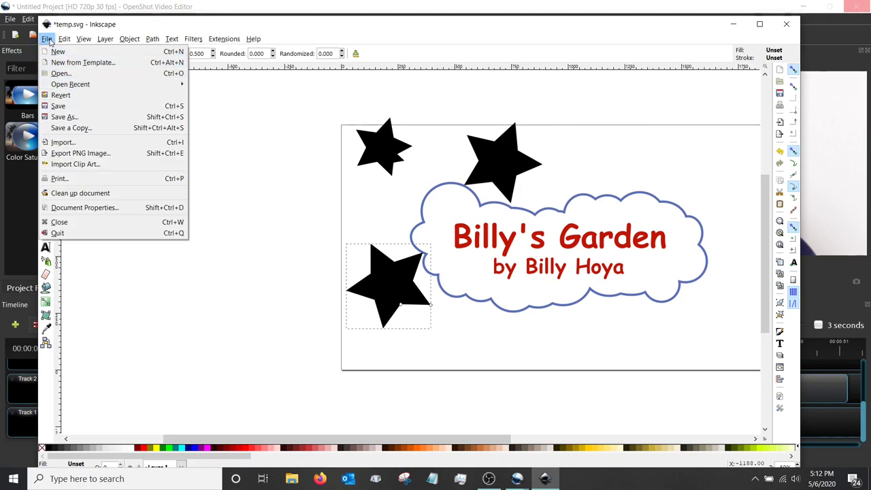
{"action": "left_click", "coordinate": [47, 39]}
{"action": "left_click", "coordinate": [784, 24]}
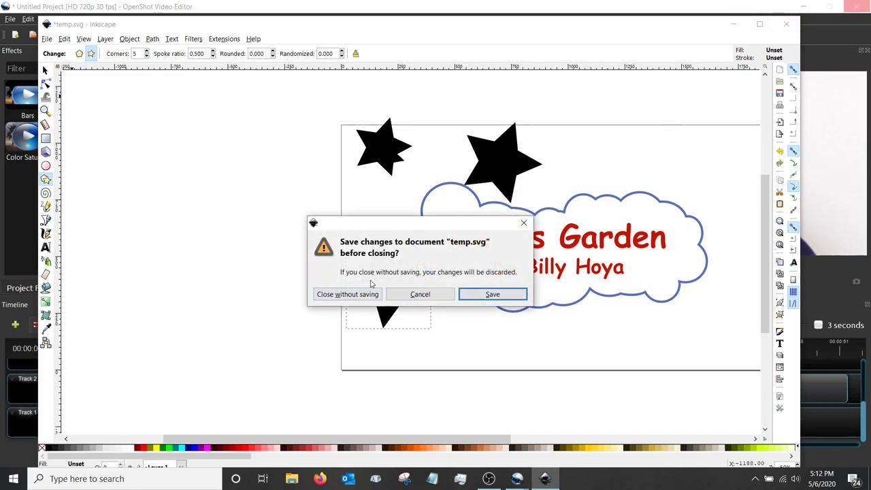
{"action": "left_click", "coordinate": [422, 300]}
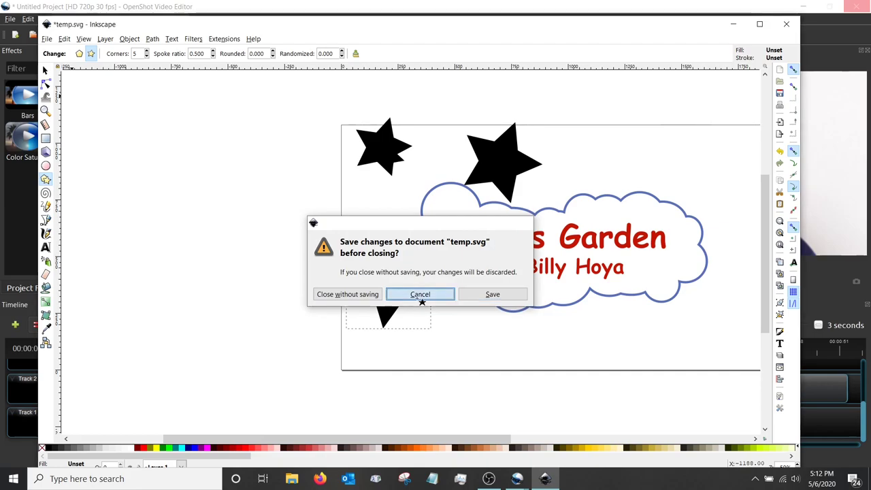
{"action": "left_click", "coordinate": [786, 24]}
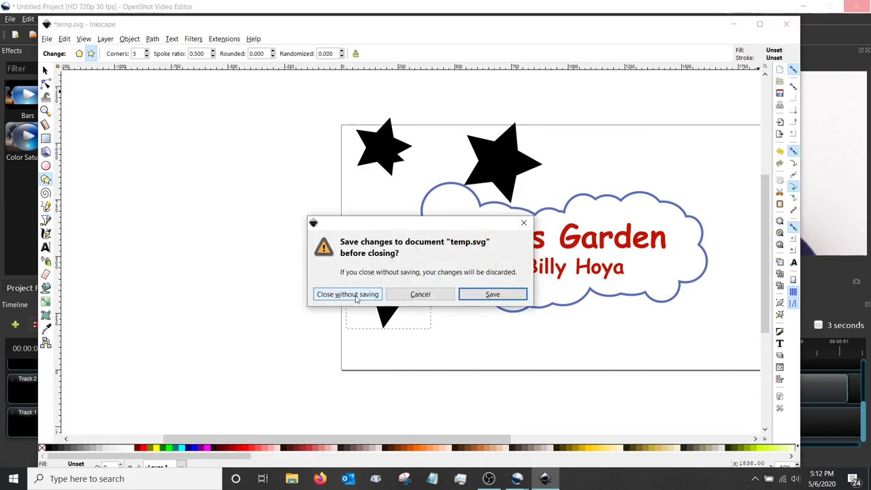
{"action": "left_click", "coordinate": [347, 294]}
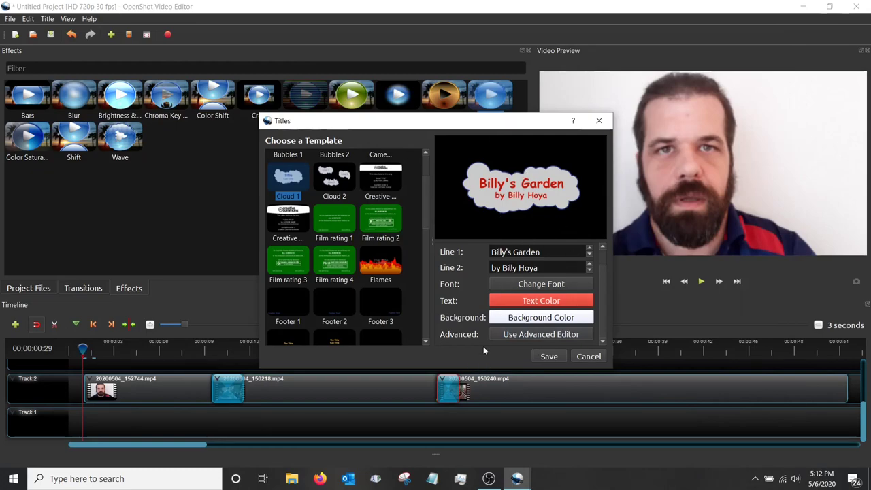
{"action": "left_click", "coordinate": [549, 357]}
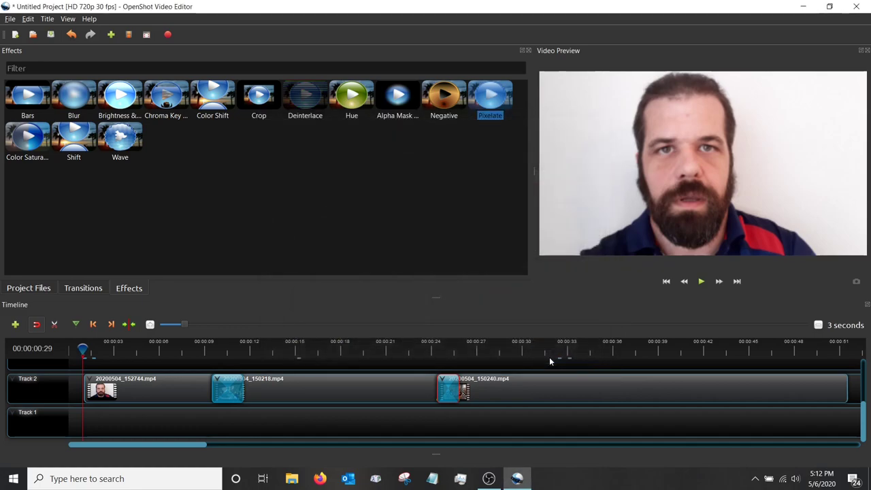
Step: Select all Track 2 clips and slide them slightly right, leaving a short gap at the start
{"action": "left_click", "coordinate": [27, 288]}
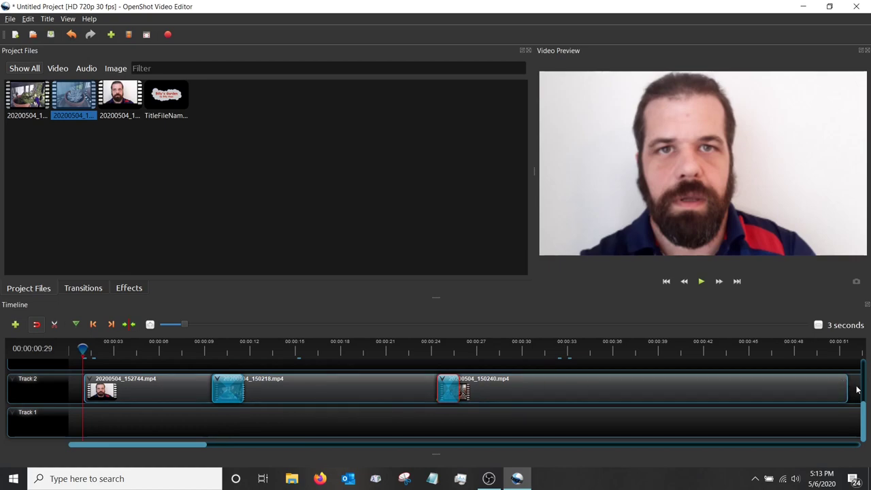
{"action": "key", "text": "ctrl+a"}
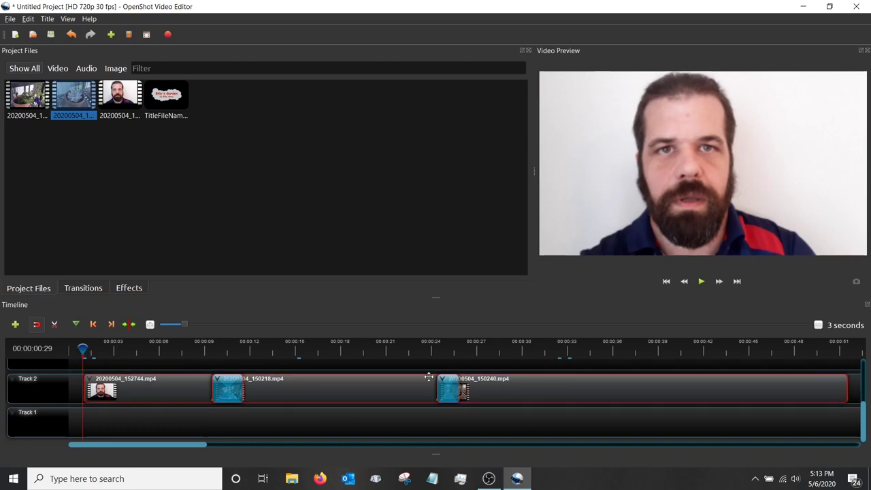
{"action": "left_click_drag", "start_coordinate": [371, 385], "coordinate": [387, 379]}
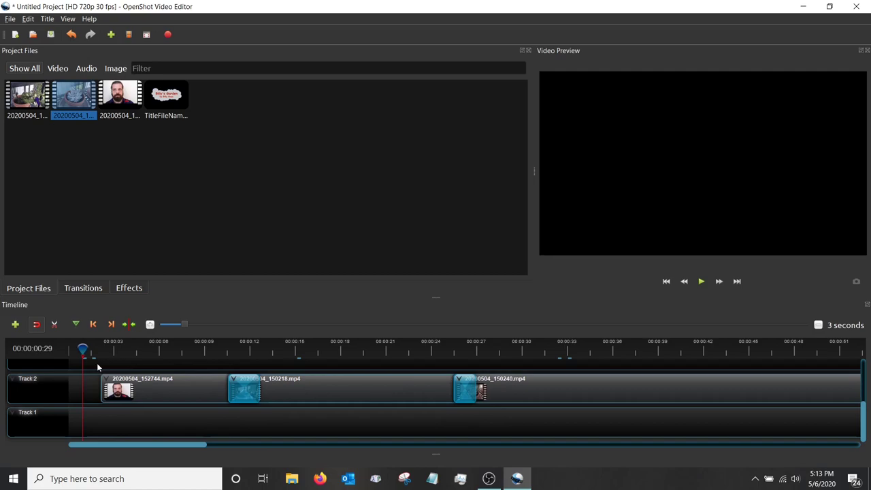
{"action": "left_click_drag", "start_coordinate": [82, 349], "coordinate": [59, 349]}
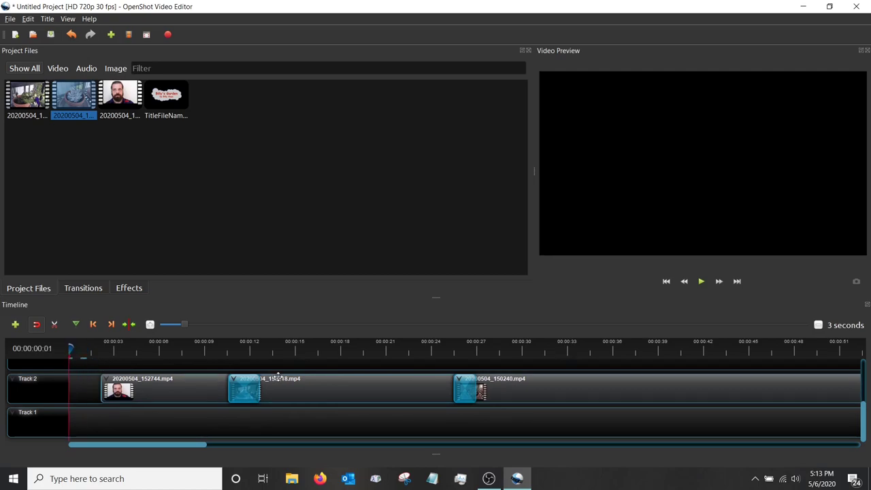
{"action": "left_click_drag", "start_coordinate": [535, 388], "coordinate": [510, 392]}
{"action": "left_click", "coordinate": [230, 429]}
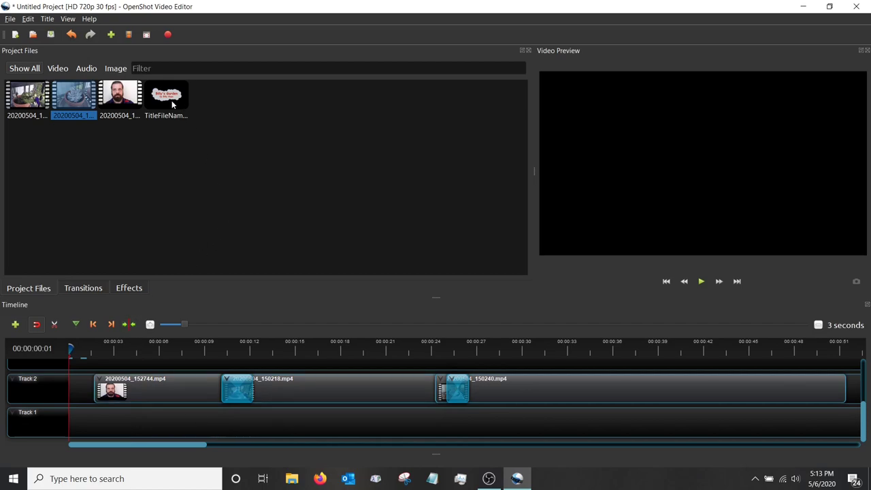
{"action": "left_click_drag", "start_coordinate": [172, 104], "coordinate": [57, 420]}
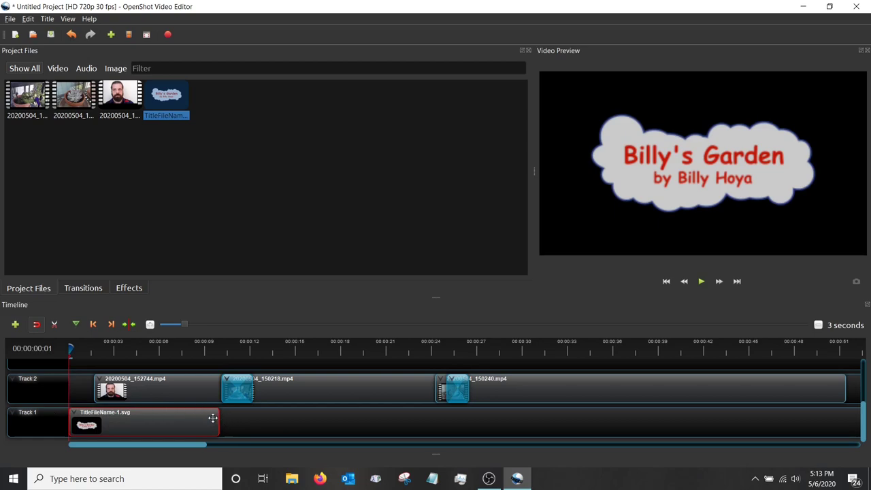
{"action": "left_click_drag", "start_coordinate": [219, 417], "coordinate": [76, 388]}
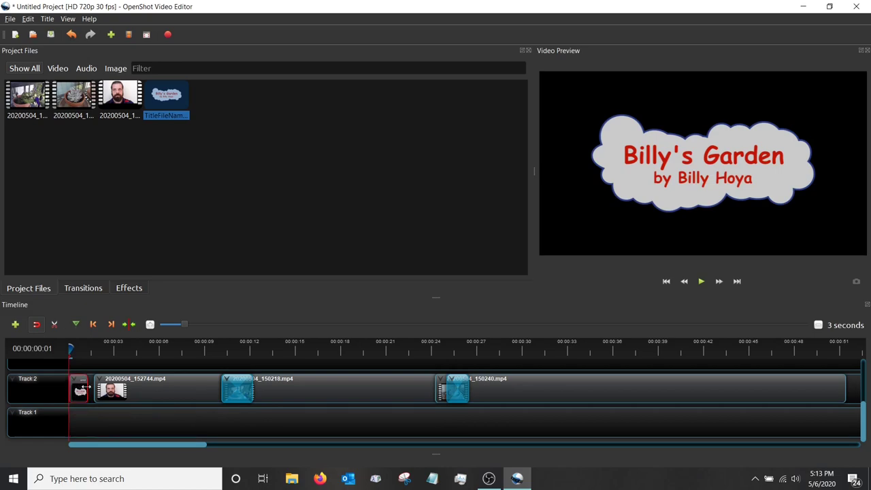
{"action": "left_click_drag", "start_coordinate": [86, 388], "coordinate": [95, 388]}
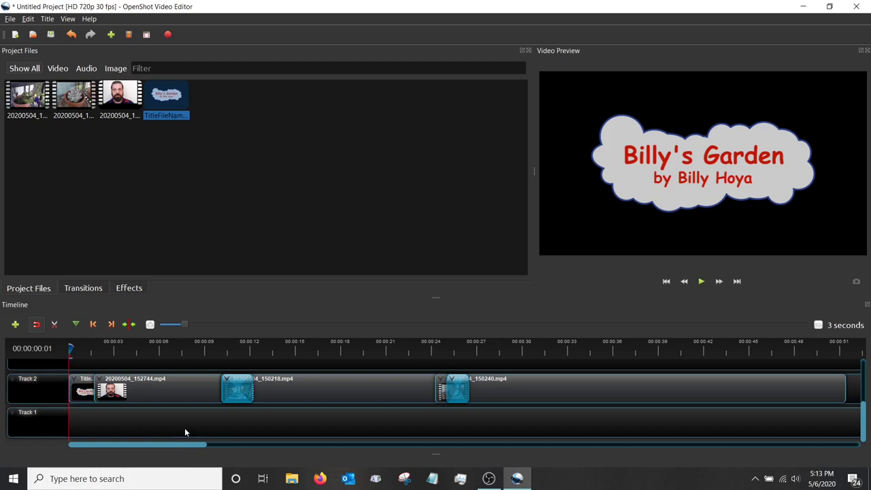
{"action": "key", "text": "space"}
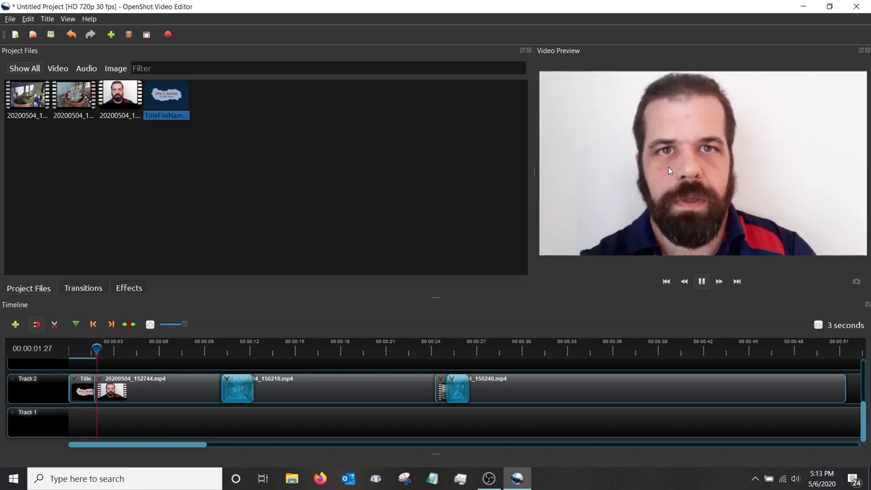
{"action": "key", "text": "space"}
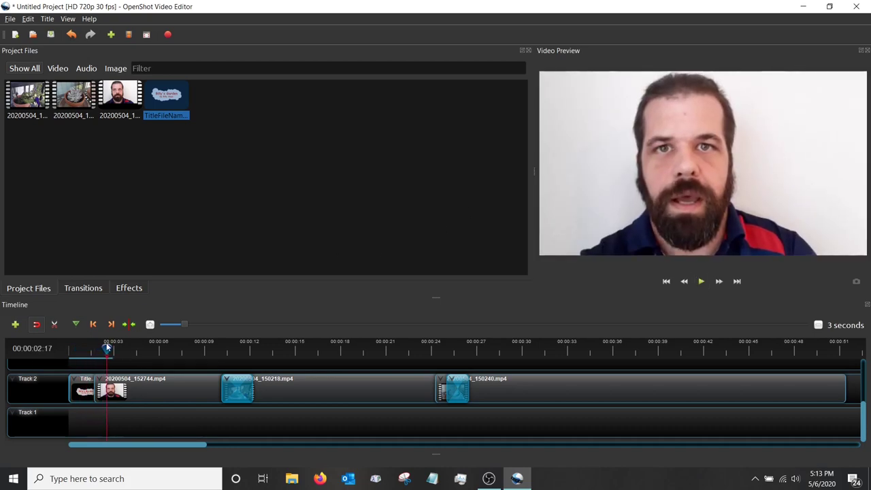
{"action": "key", "text": "space"}
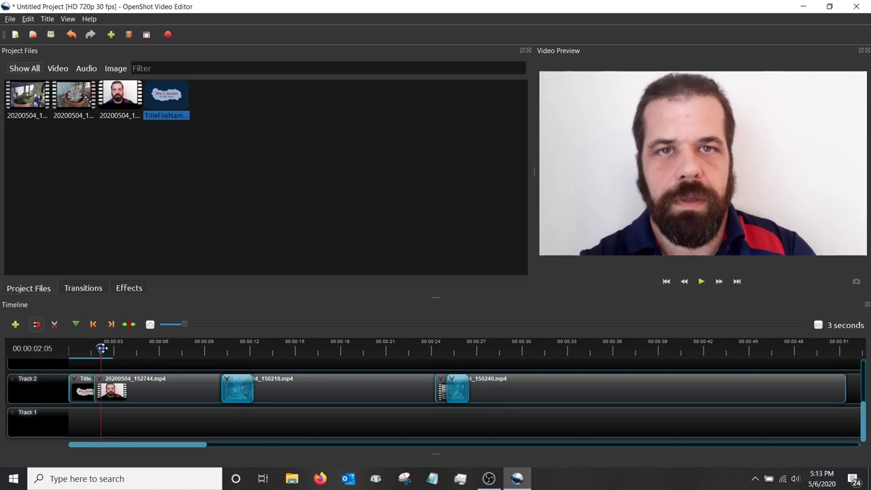
{"action": "key", "text": "space"}
{"action": "left_click", "coordinate": [80, 392]}
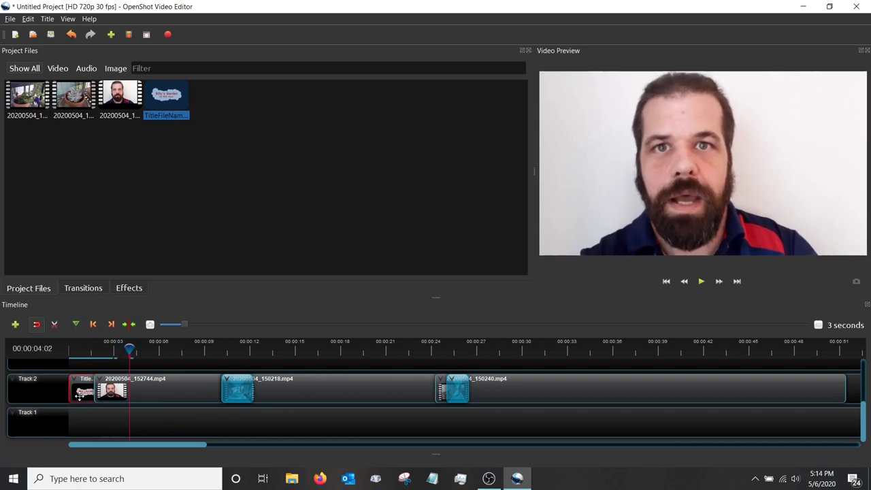
{"action": "left_click_drag", "start_coordinate": [80, 394], "coordinate": [86, 424]}
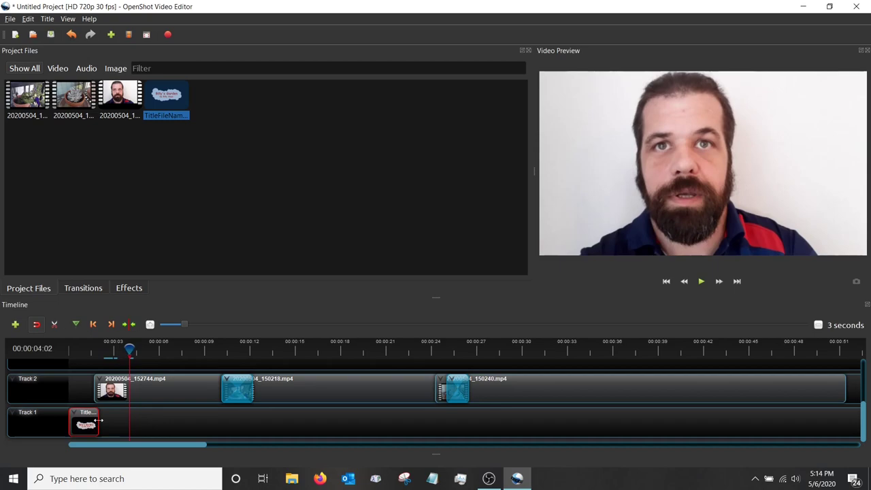
{"action": "left_click_drag", "start_coordinate": [99, 421], "coordinate": [85, 393]}
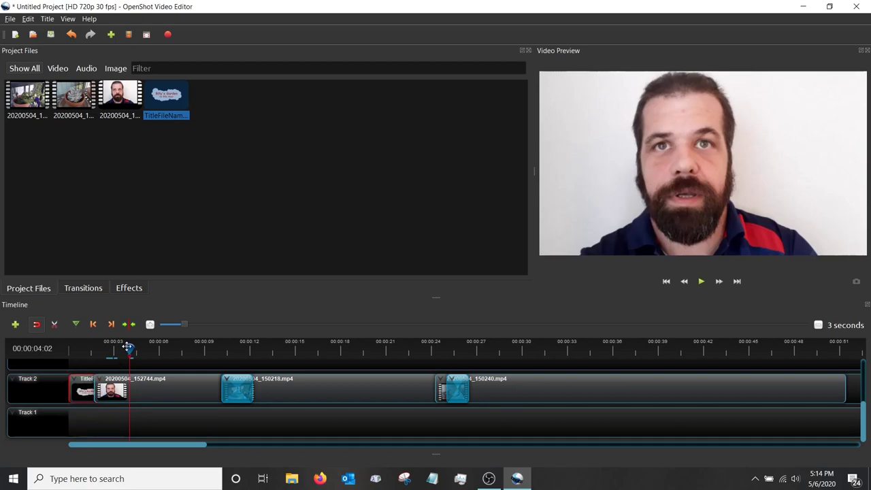
{"action": "left_click_drag", "start_coordinate": [128, 348], "coordinate": [105, 351]}
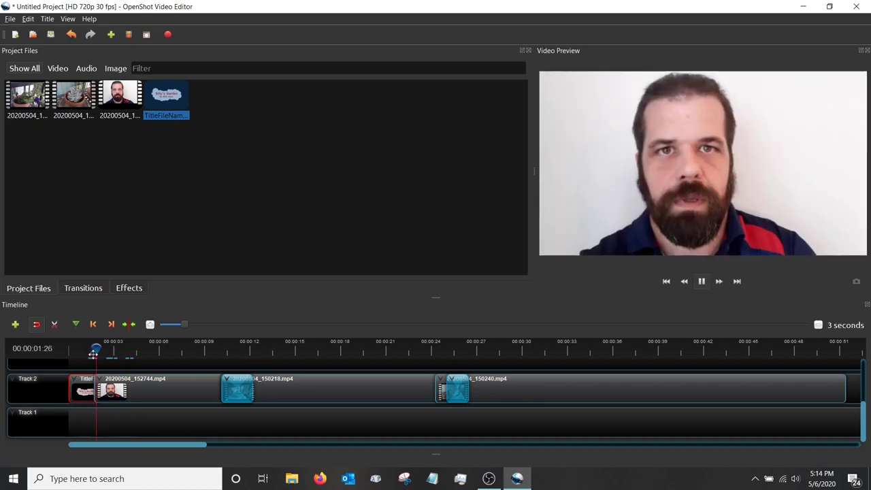
Step: Give the talking-head clip a Fade In (Fast) at the start of the clip
{"action": "right_click", "coordinate": [174, 386]}
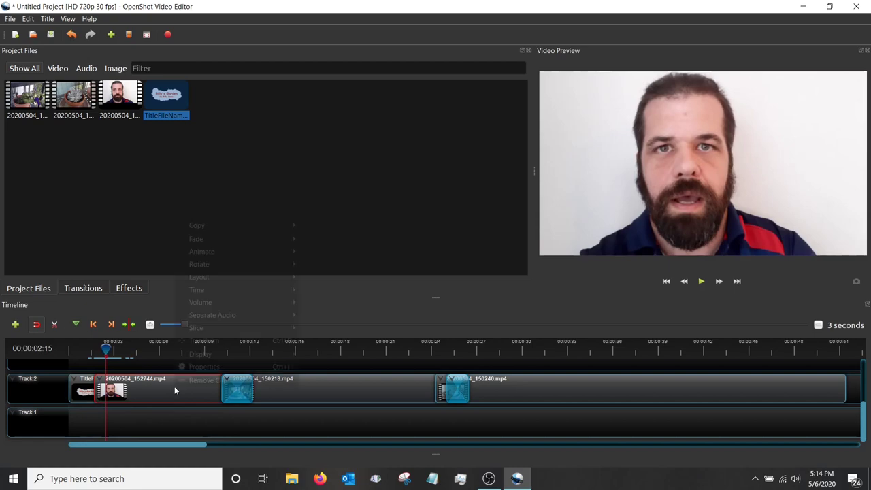
{"action": "mouse_move", "coordinate": [230, 275]}
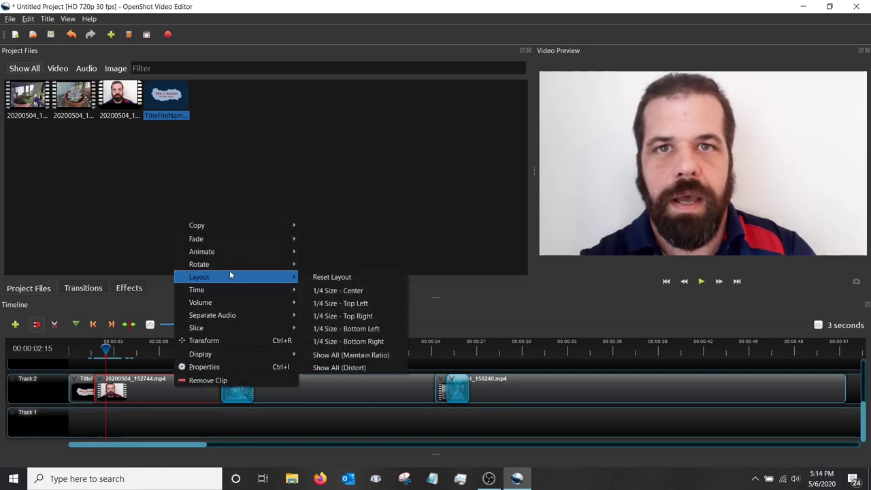
{"action": "mouse_move", "coordinate": [215, 238]}
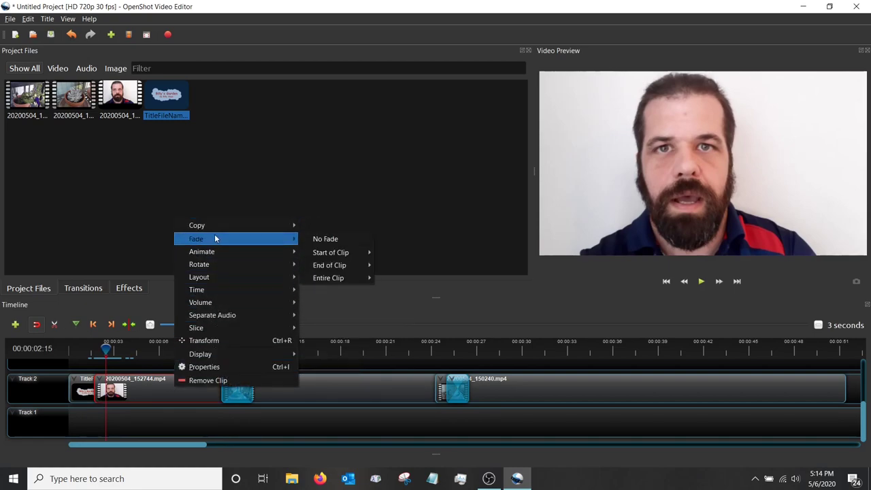
{"action": "mouse_move", "coordinate": [347, 256]}
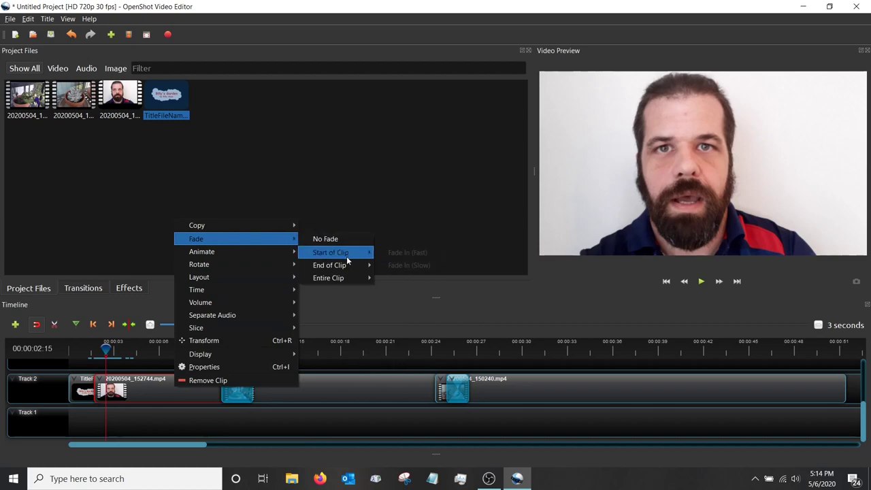
{"action": "left_click", "coordinate": [412, 266]}
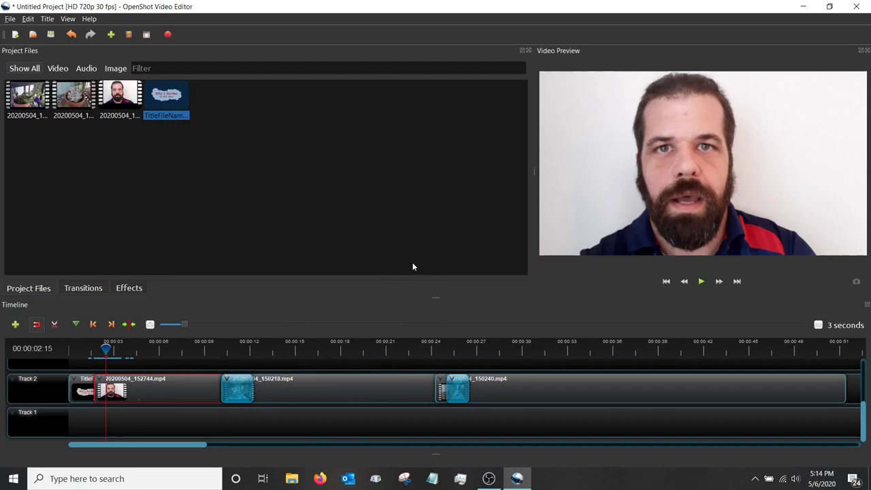
{"action": "right_click", "coordinate": [155, 398]}
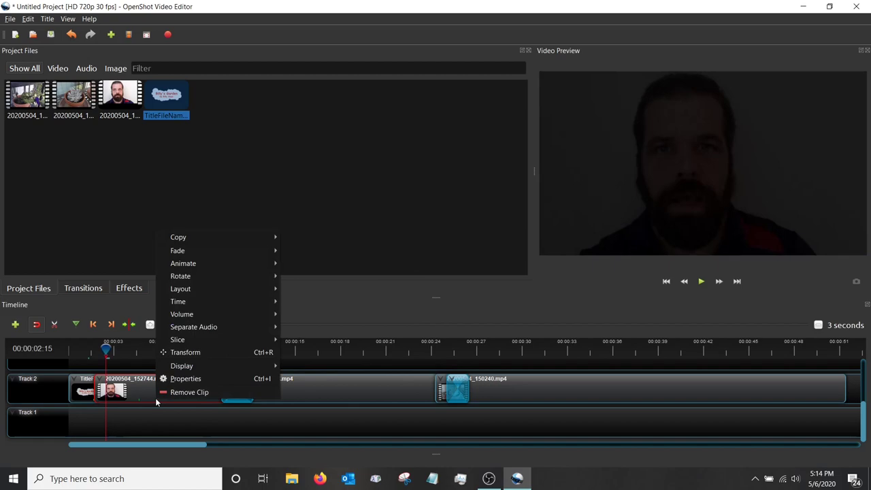
{"action": "mouse_move", "coordinate": [248, 252]}
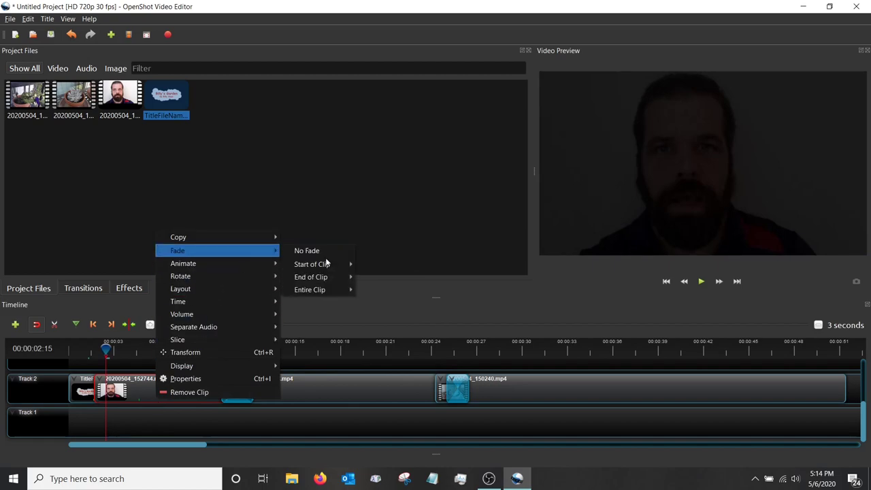
{"action": "mouse_move", "coordinate": [351, 268]}
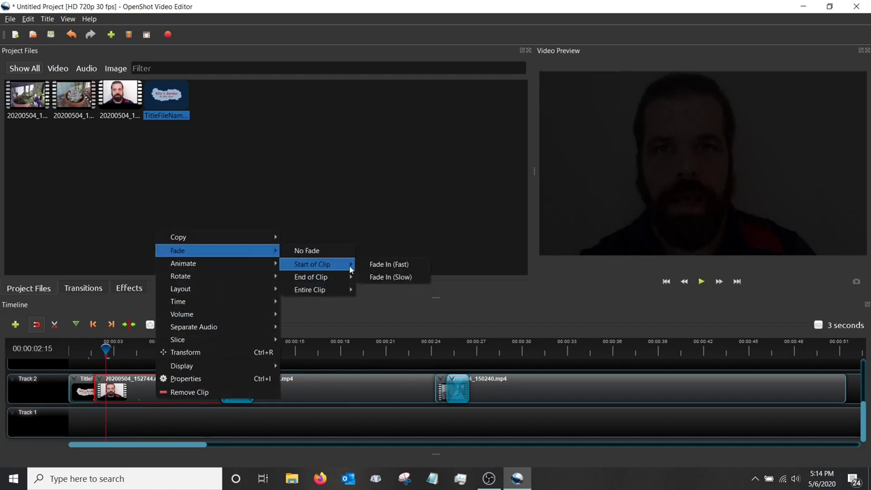
{"action": "left_click", "coordinate": [396, 268]}
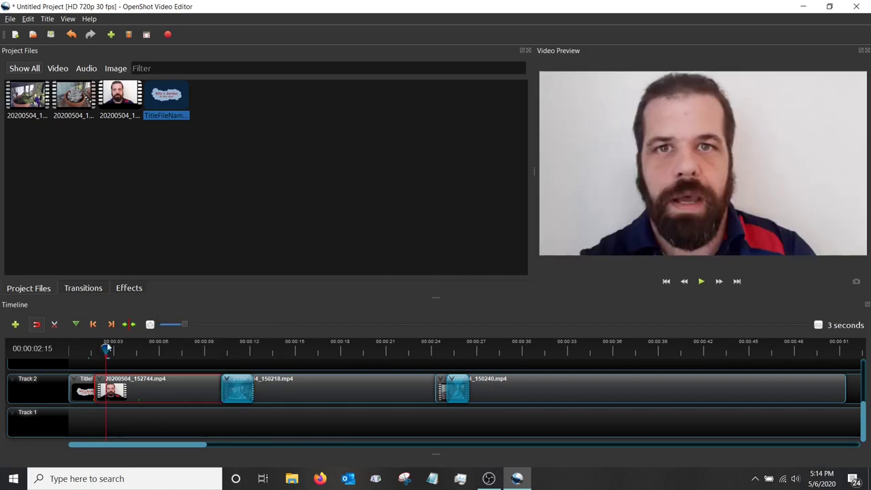
Step: Preview the title dissolving into the talking-head clip, then return the playhead to 0
{"action": "left_click_drag", "start_coordinate": [105, 350], "coordinate": [80, 350]}
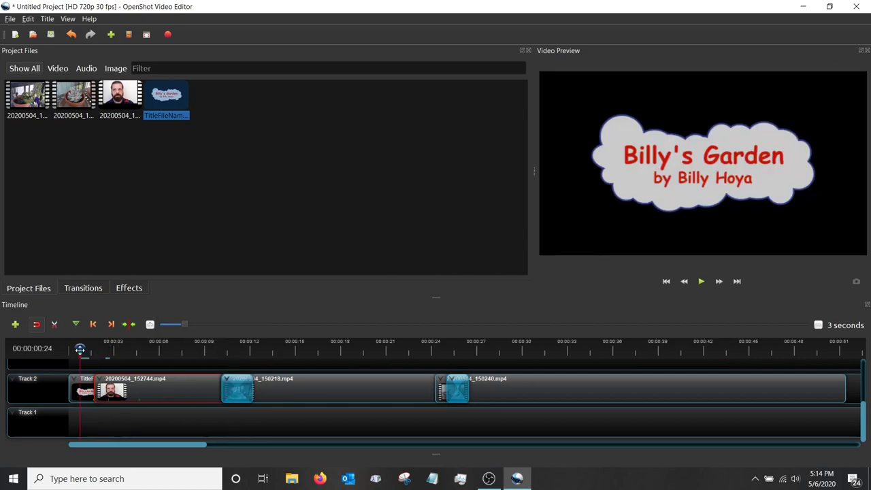
{"action": "key", "text": "space"}
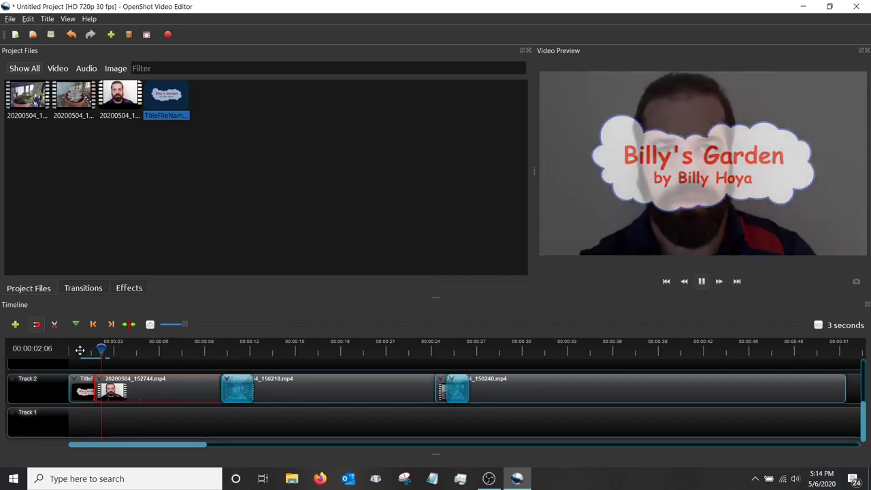
{"action": "key", "text": "space"}
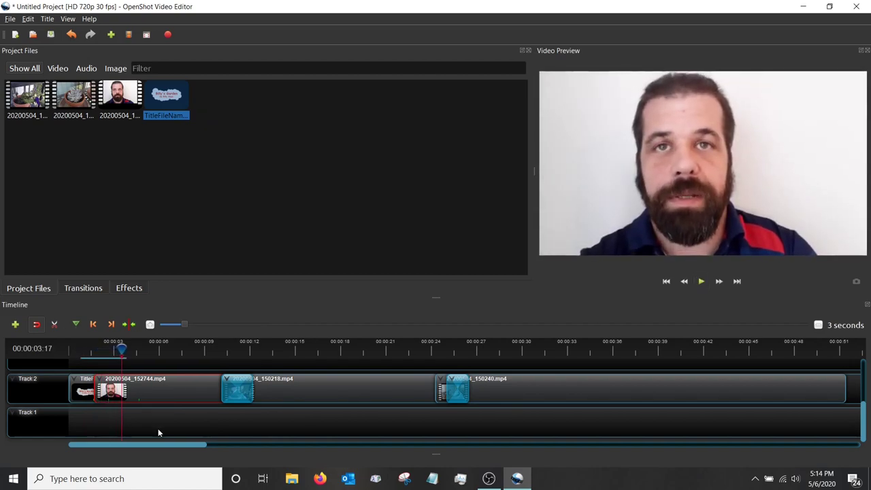
{"action": "left_click_drag", "start_coordinate": [121, 352], "coordinate": [77, 356]}
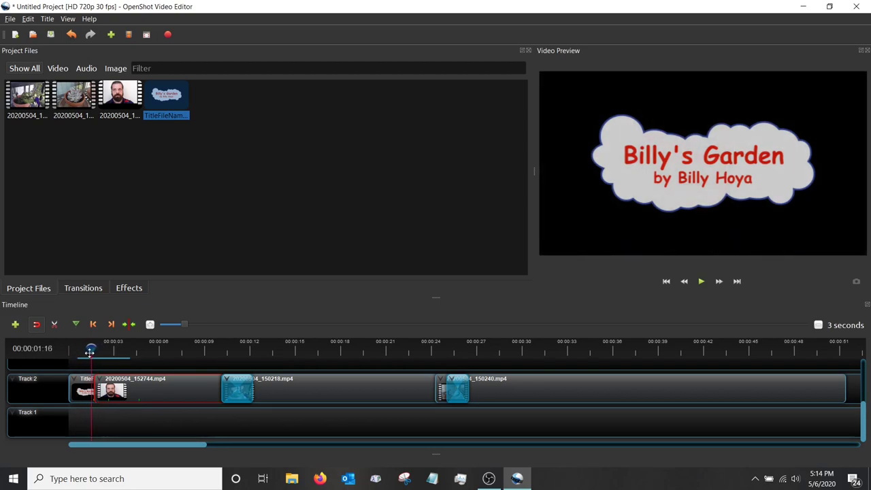
{"action": "left_click_drag", "start_coordinate": [77, 348], "coordinate": [69, 352]}
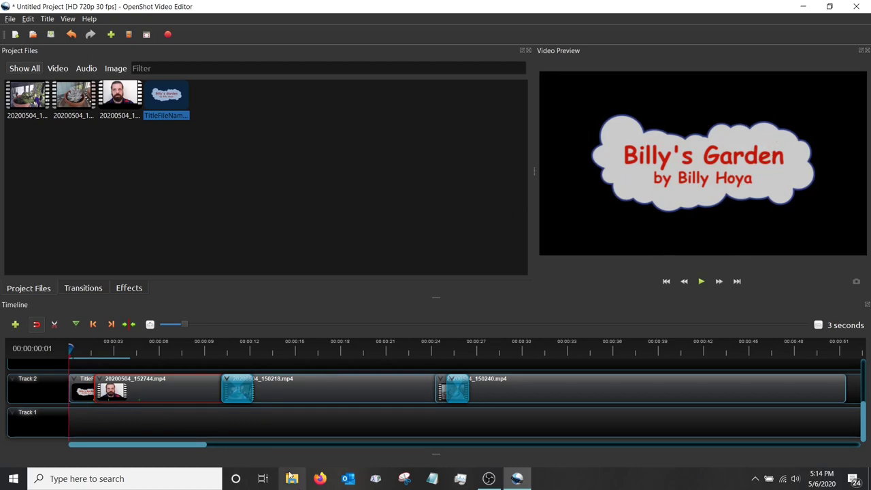
Step: In the import dialog, browse to Desktop > Videos > New folder
{"action": "left_click", "coordinate": [112, 34]}
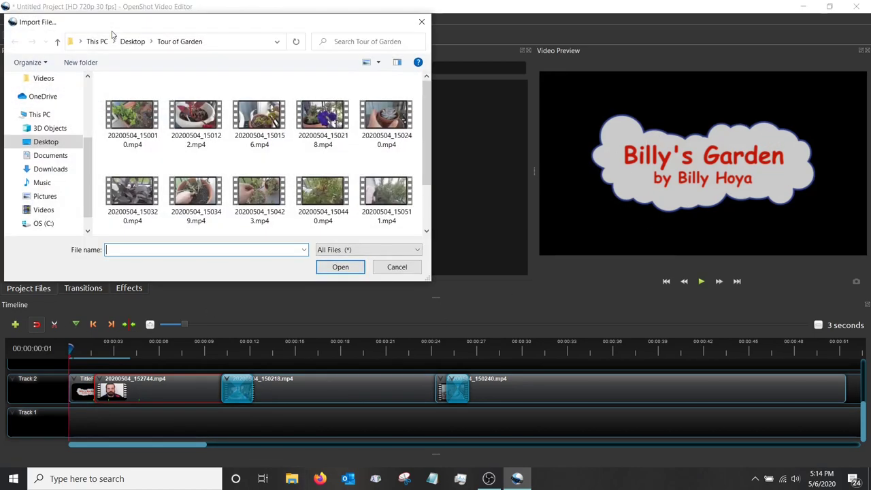
{"action": "scroll", "coordinate": [286, 162], "scroll_direction": "down", "scroll_amount": 2}
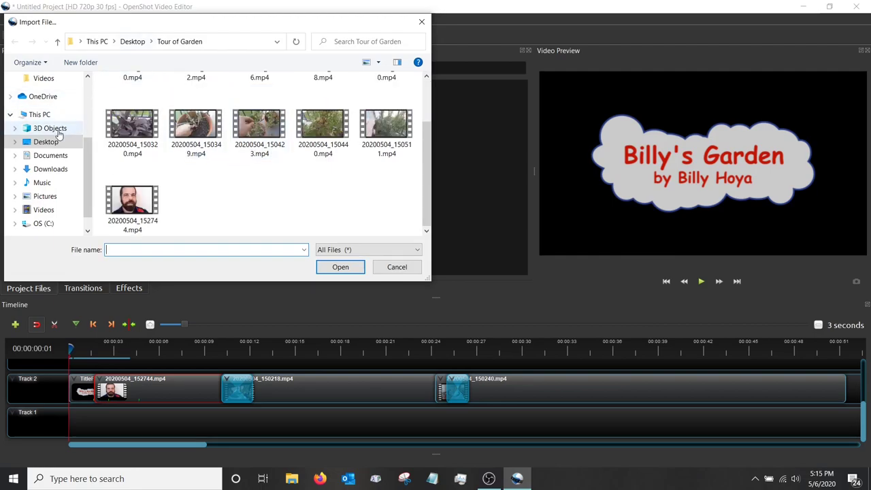
{"action": "left_click", "coordinate": [55, 143]}
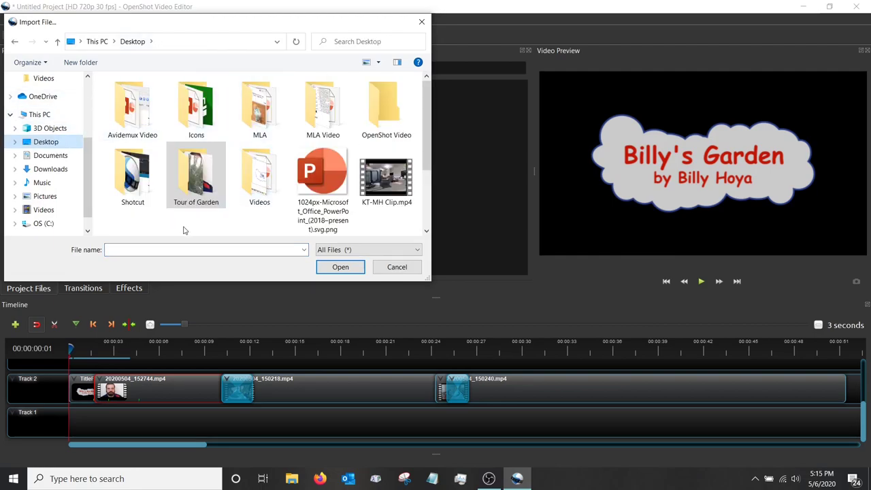
{"action": "double_click", "coordinate": [263, 166]}
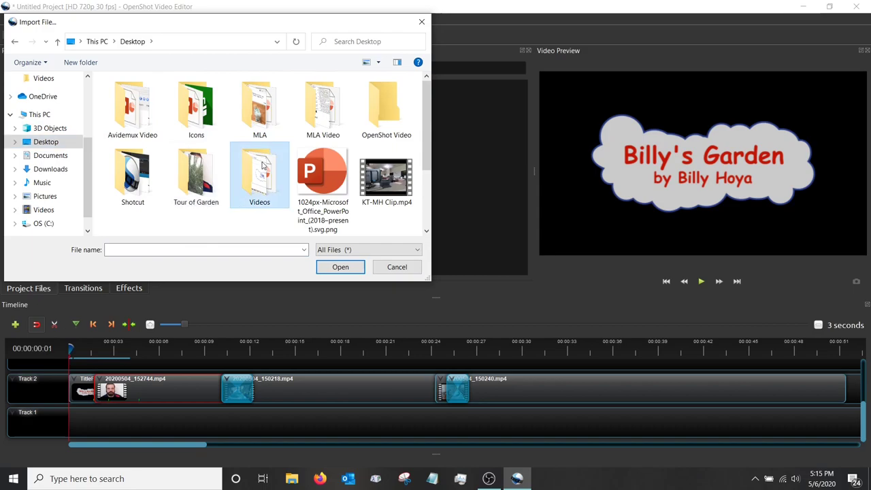
{"action": "scroll", "coordinate": [173, 134], "scroll_direction": "down", "scroll_amount": 2}
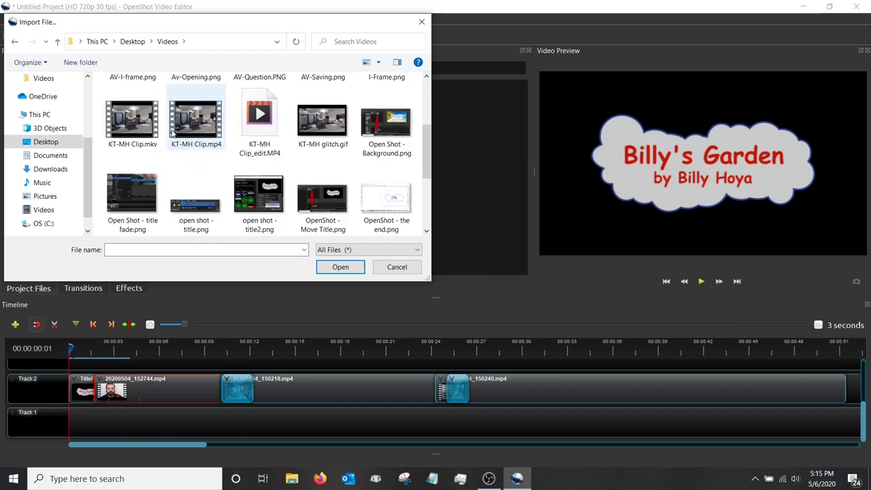
{"action": "scroll", "coordinate": [173, 134], "scroll_direction": "down", "scroll_amount": 2}
{"action": "scroll", "coordinate": [173, 134], "scroll_direction": "up", "scroll_amount": 4}
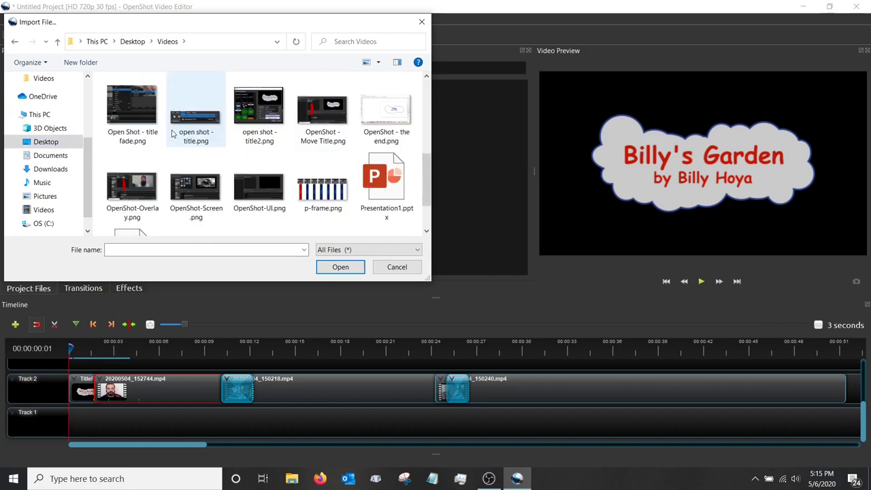
{"action": "scroll", "coordinate": [173, 134], "scroll_direction": "up", "scroll_amount": 2}
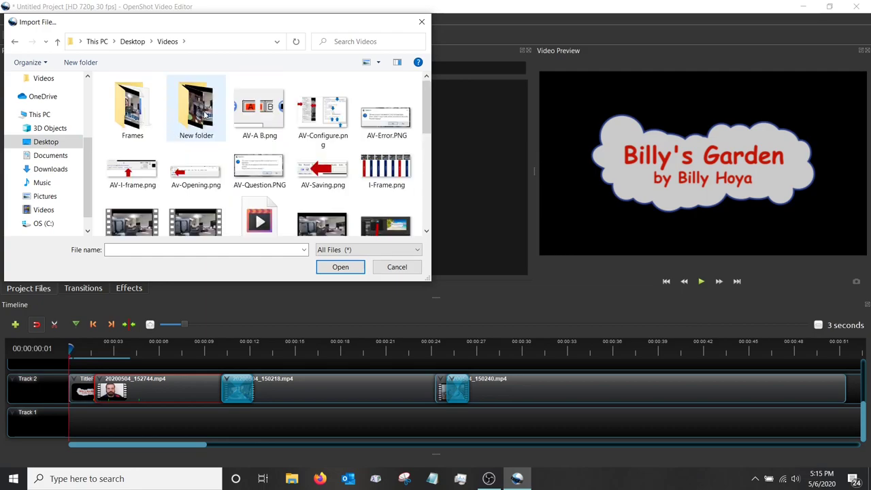
{"action": "double_click", "coordinate": [197, 113]}
Step: Import the beach JPG, place it at Track 1's start and trim it short
{"action": "double_click", "coordinate": [137, 119]}
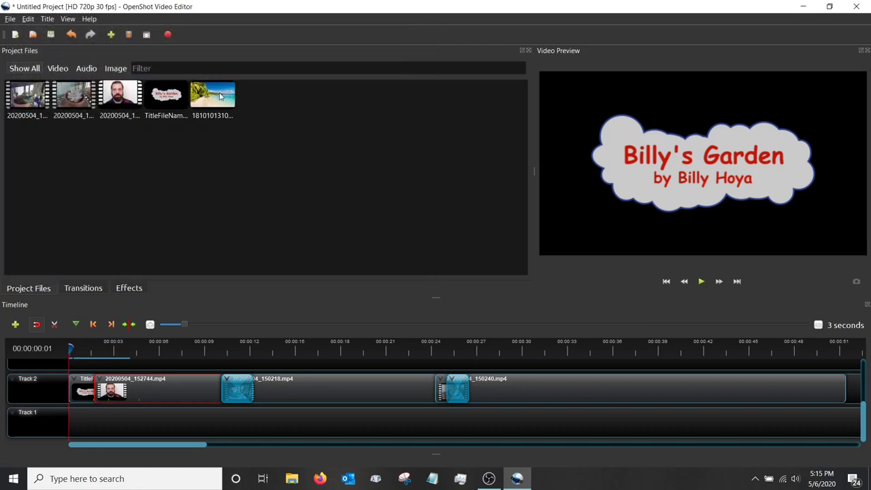
{"action": "left_click_drag", "start_coordinate": [219, 97], "coordinate": [70, 426]}
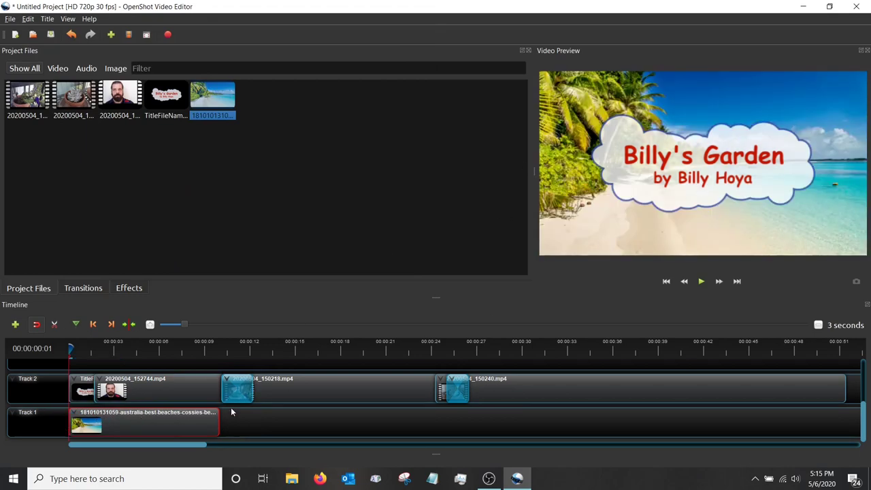
{"action": "left_click_drag", "start_coordinate": [219, 422], "coordinate": [103, 426]}
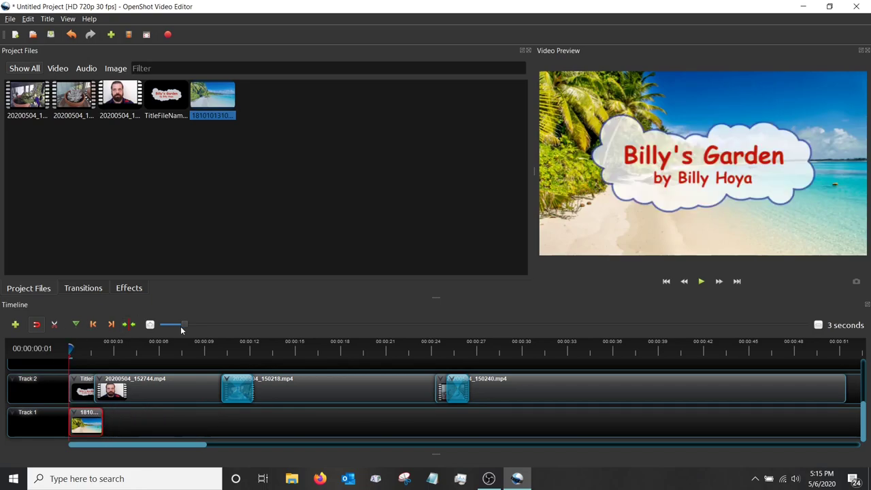
Step: Preview the project and delete the beach picture clip from Track 1
{"action": "key", "text": "space"}
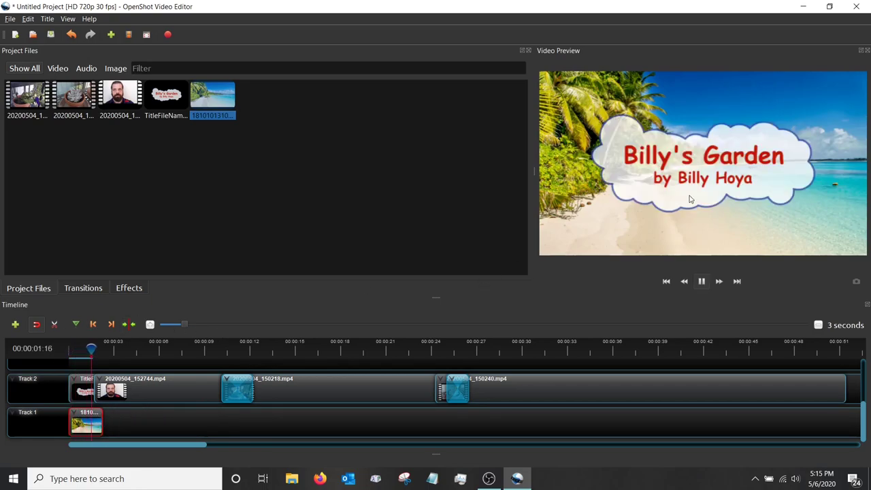
{"action": "key", "text": "space"}
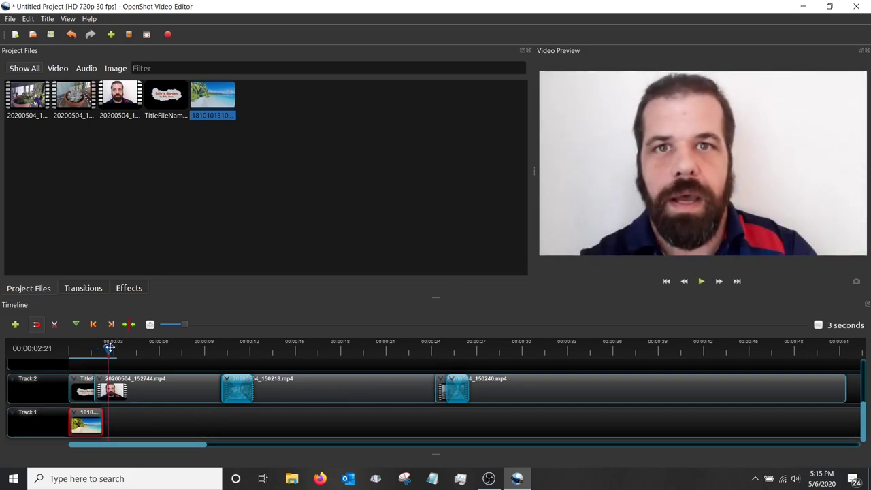
{"action": "left_click_drag", "start_coordinate": [110, 349], "coordinate": [140, 348]}
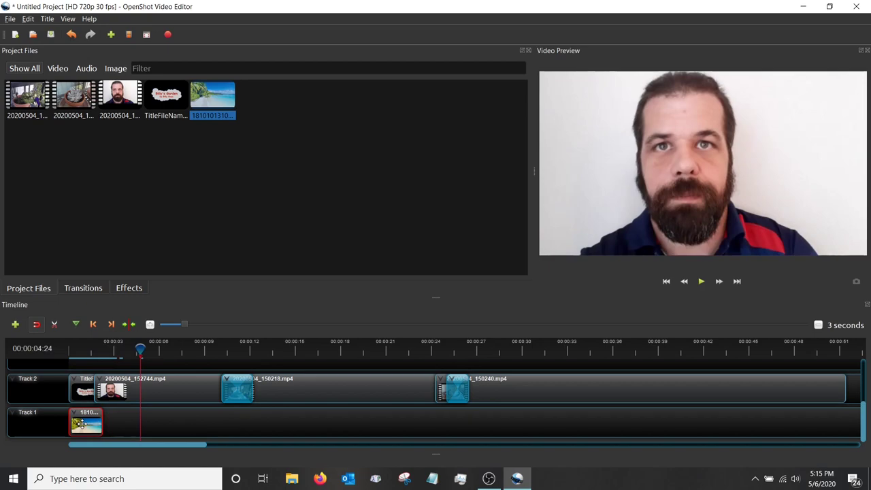
{"action": "key", "text": "Delete"}
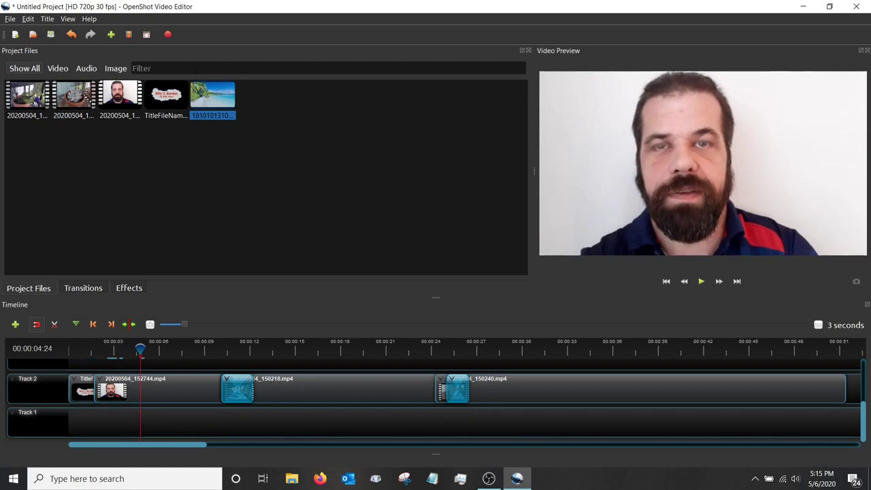
Step: Import 20200504_150122.mp4 from Desktop > Tour of Garden and drag it onto Track 1
{"action": "left_click", "coordinate": [71, 97]}
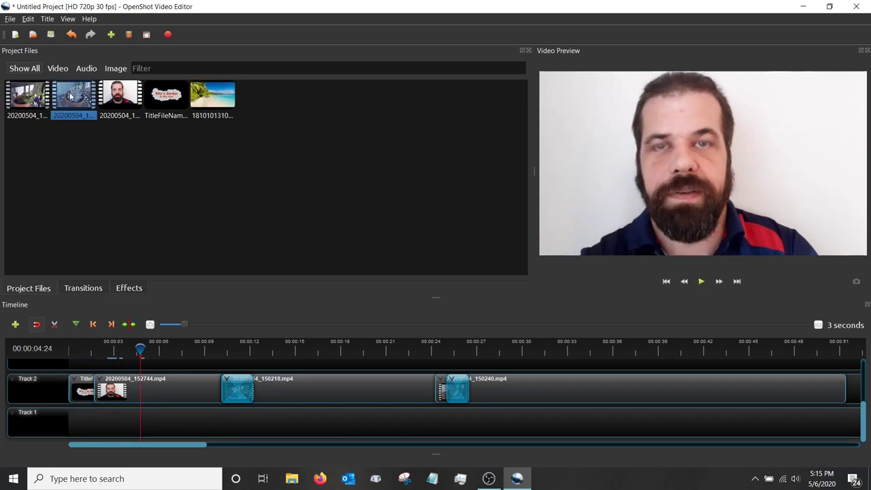
{"action": "left_click", "coordinate": [111, 34]}
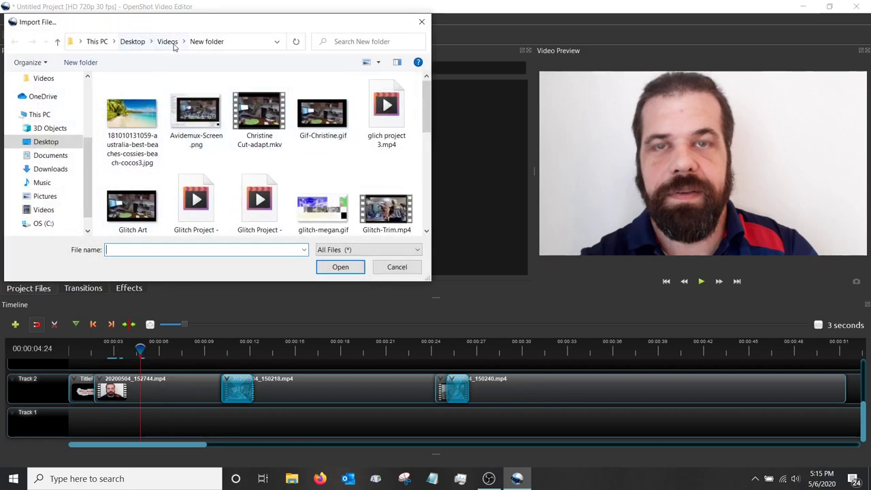
{"action": "left_click", "coordinate": [136, 43]}
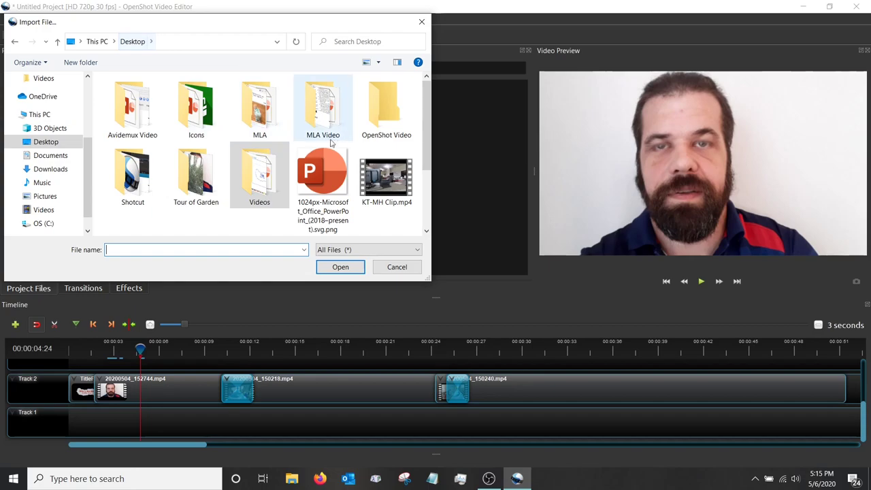
{"action": "double_click", "coordinate": [201, 176]}
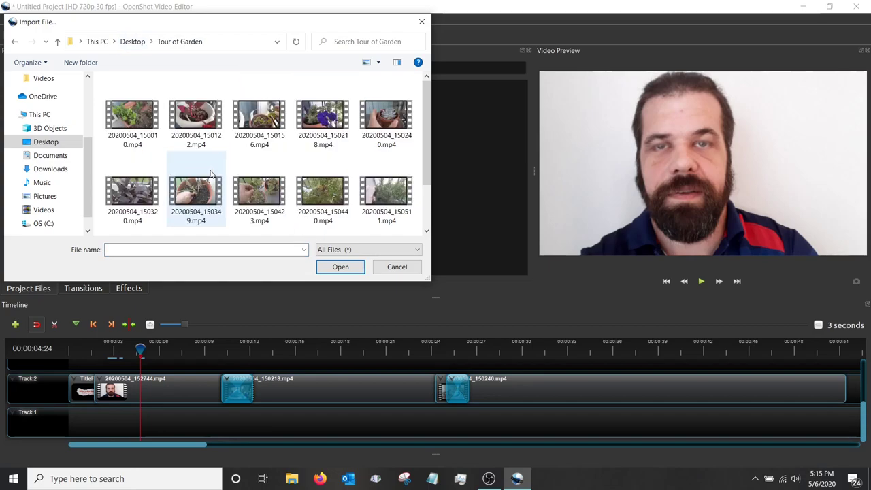
{"action": "left_click", "coordinate": [195, 116]}
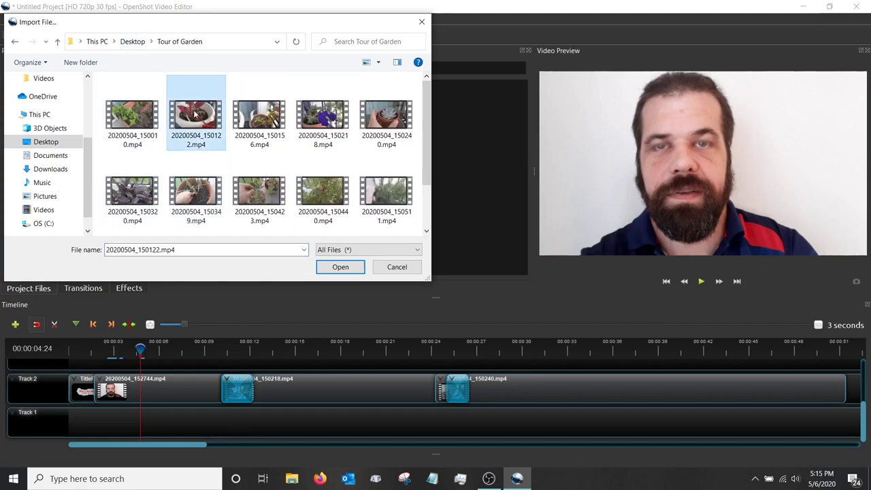
{"action": "left_click", "coordinate": [341, 267]}
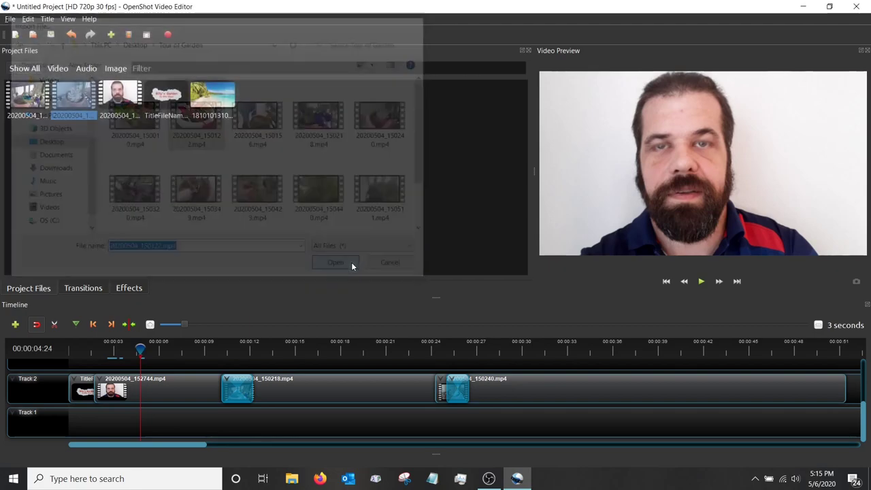
{"action": "left_click_drag", "start_coordinate": [258, 99], "coordinate": [61, 426]}
{"action": "left_click", "coordinate": [59, 354]}
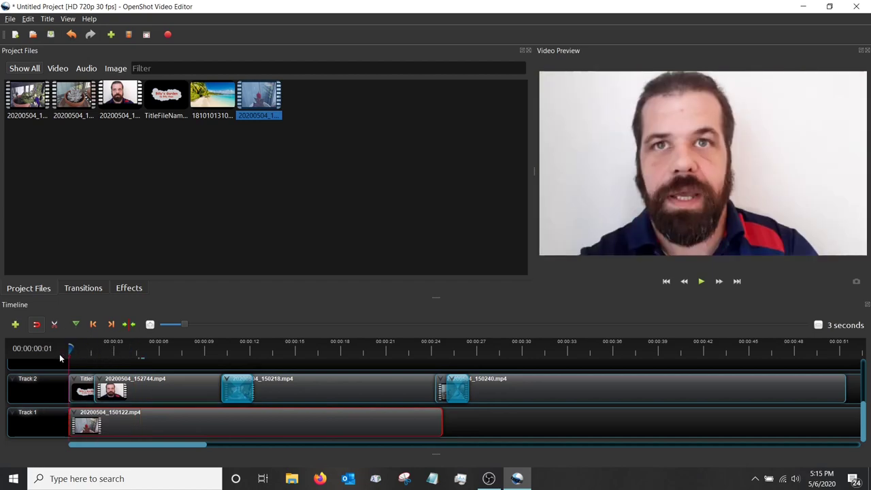
{"action": "key", "text": "space"}
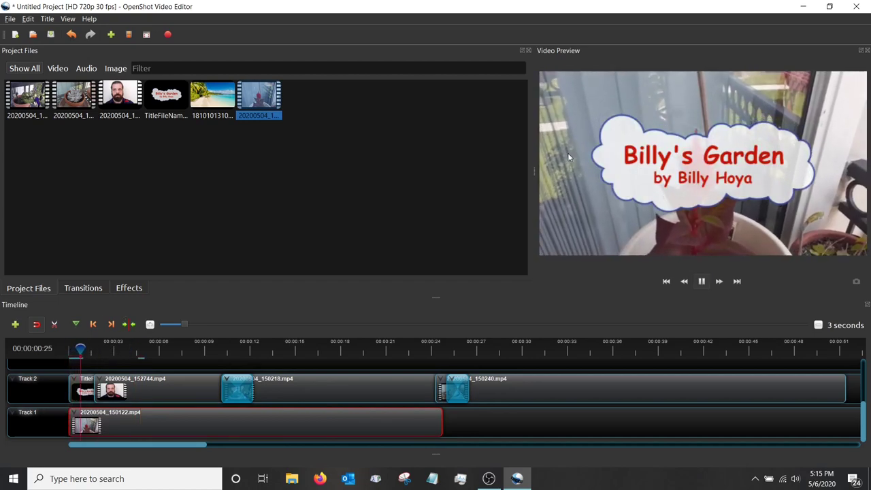
{"action": "key", "text": "space"}
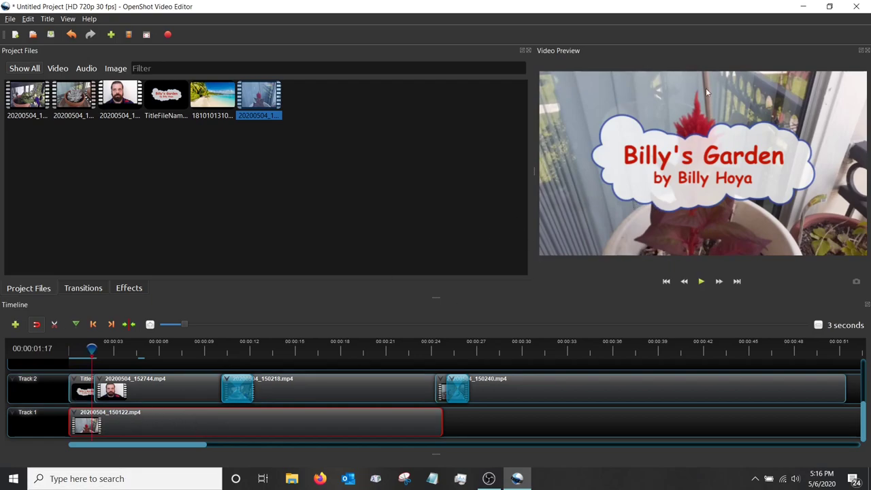
Step: Set the Track 1 garden clip's volume to Level 0% for the entire clip
{"action": "right_click", "coordinate": [173, 424]}
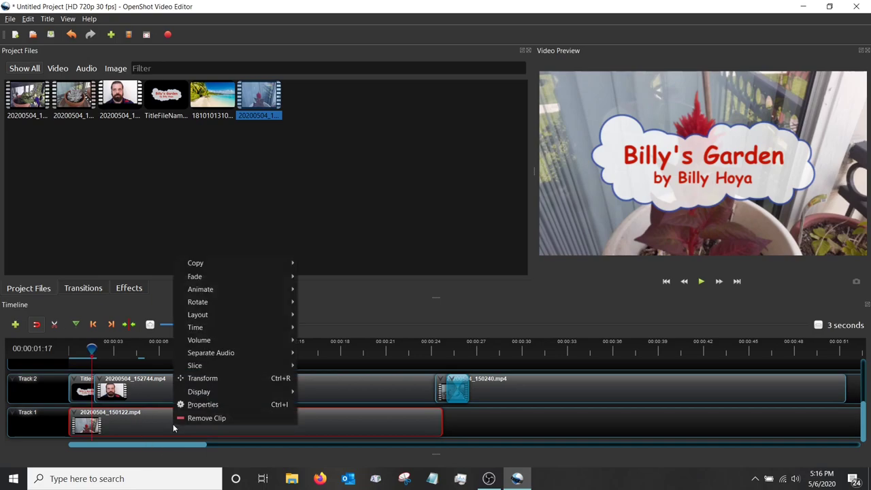
{"action": "mouse_move", "coordinate": [207, 315]}
{"action": "mouse_move", "coordinate": [224, 340]}
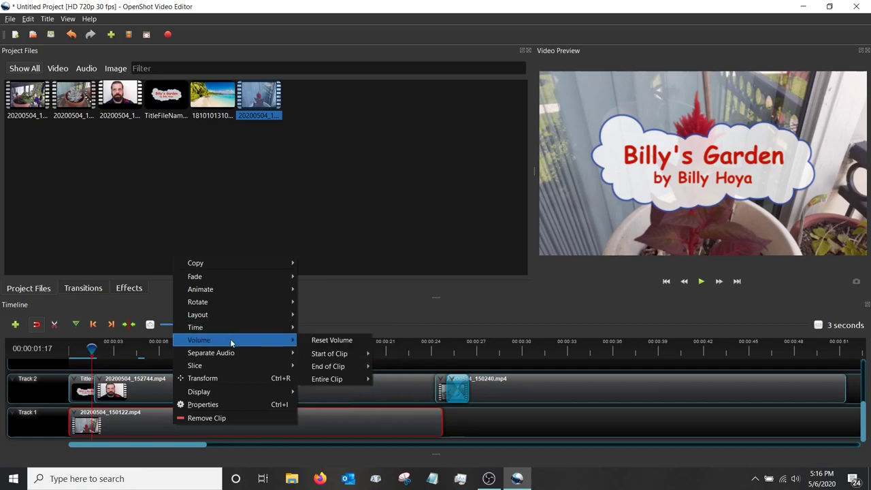
{"action": "mouse_move", "coordinate": [350, 378]}
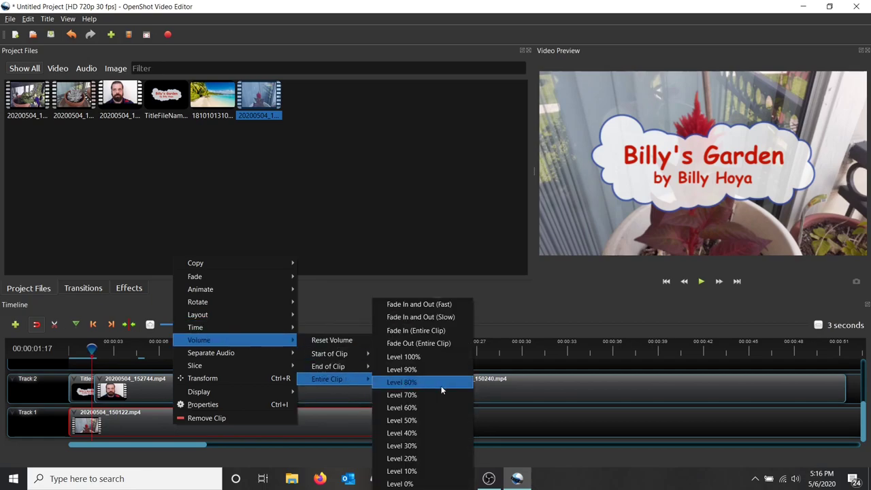
{"action": "left_click", "coordinate": [416, 484]}
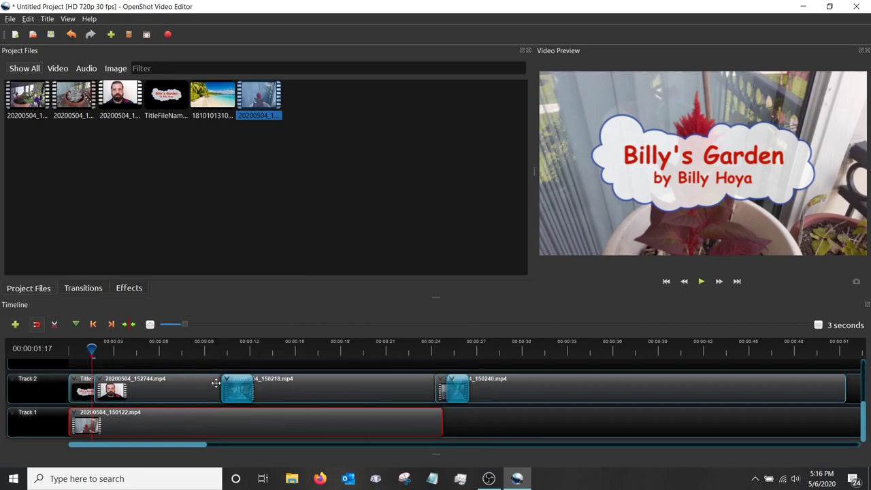
Step: Trim the Track 1 garden clip to about 2 seconds and play back the opening
{"action": "left_click_drag", "start_coordinate": [84, 349], "coordinate": [57, 351]}
{"action": "key", "text": "space"}
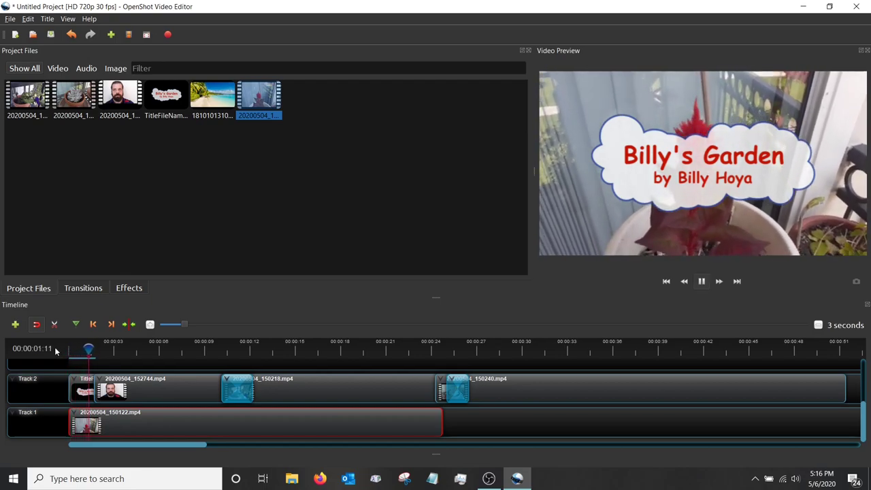
{"action": "key", "text": "space"}
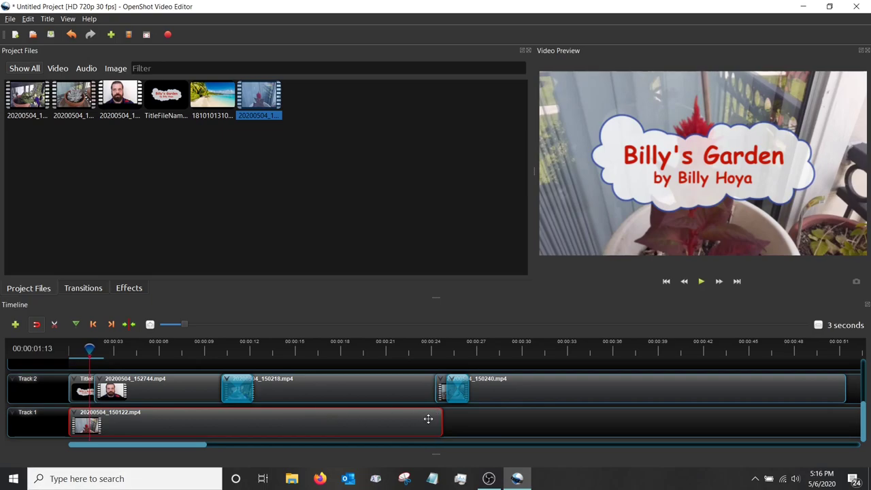
{"action": "left_click_drag", "start_coordinate": [442, 418], "coordinate": [107, 444]}
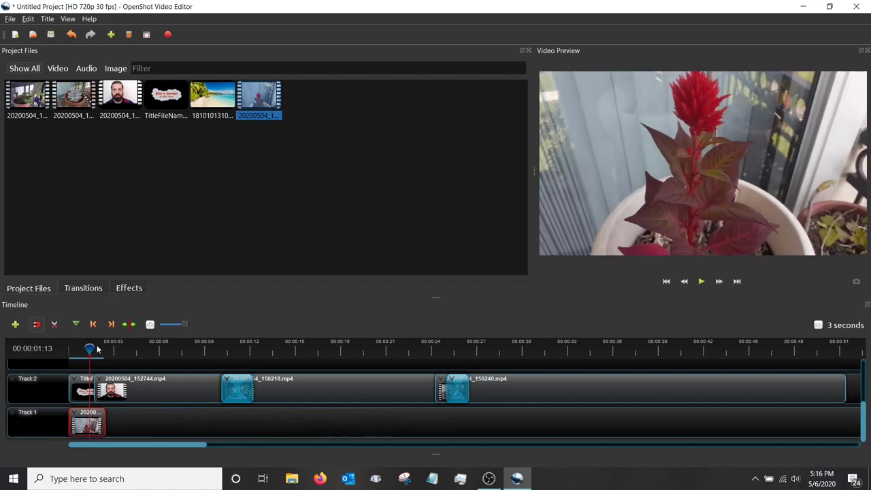
{"action": "left_click_drag", "start_coordinate": [90, 348], "coordinate": [61, 355]}
{"action": "key", "text": "space"}
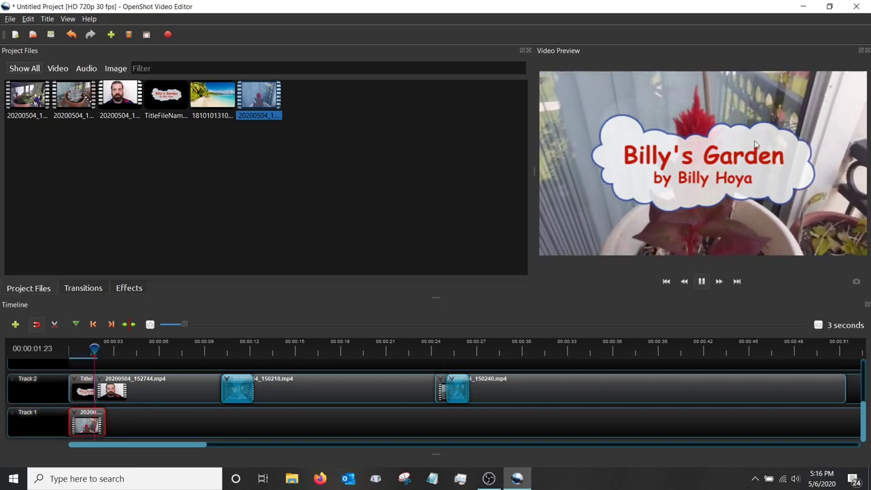
{"action": "key", "text": "space"}
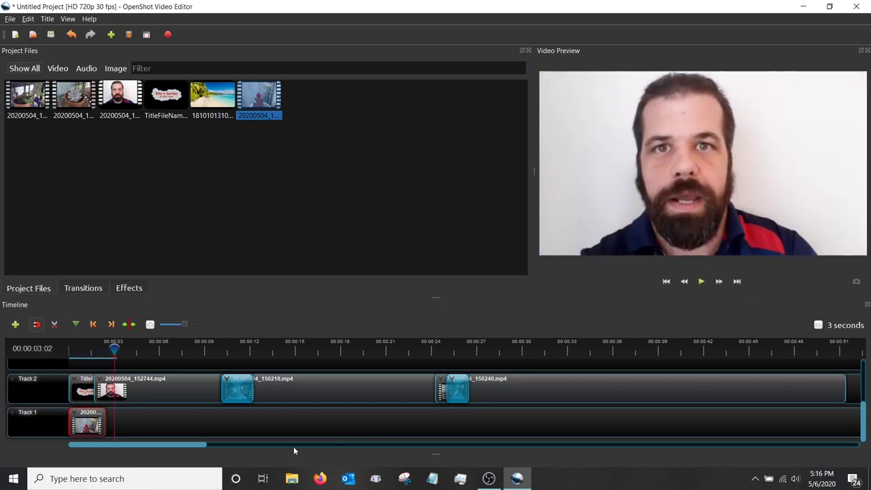
{"action": "key", "text": "space"}
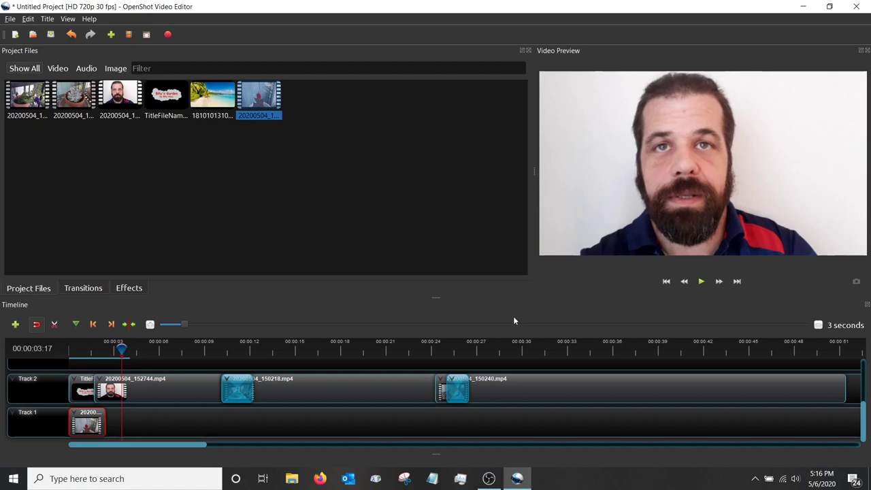
Step: Raise the timeline splitter so empty Track 3 shows above Tracks 2 and 1
{"action": "scroll", "coordinate": [146, 402], "scroll_direction": "up", "scroll_amount": 2}
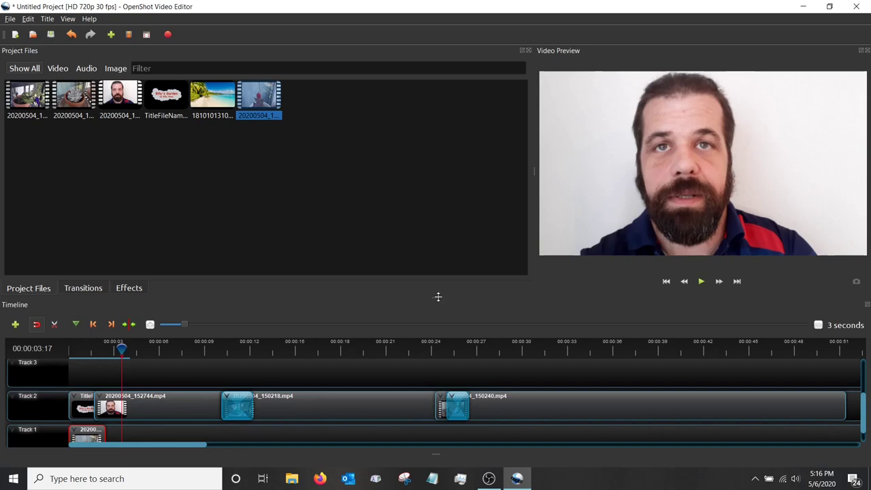
{"action": "left_click_drag", "start_coordinate": [442, 295], "coordinate": [444, 260]}
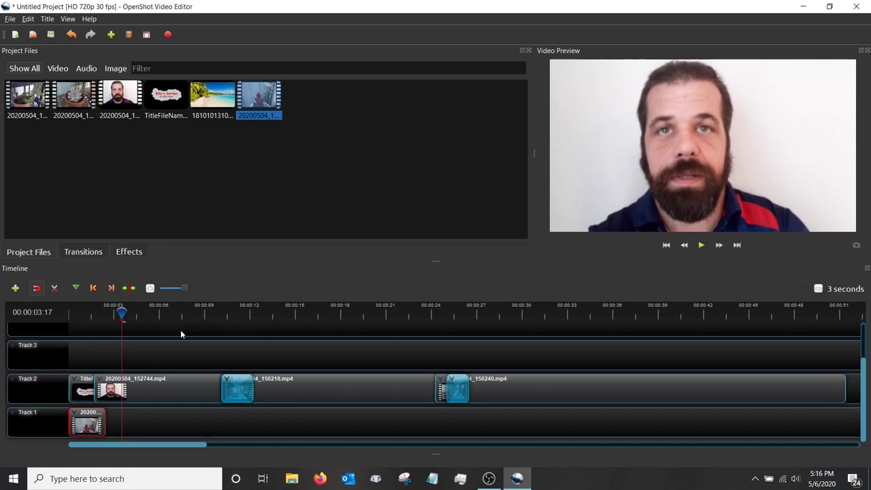
{"action": "key", "text": "j"}
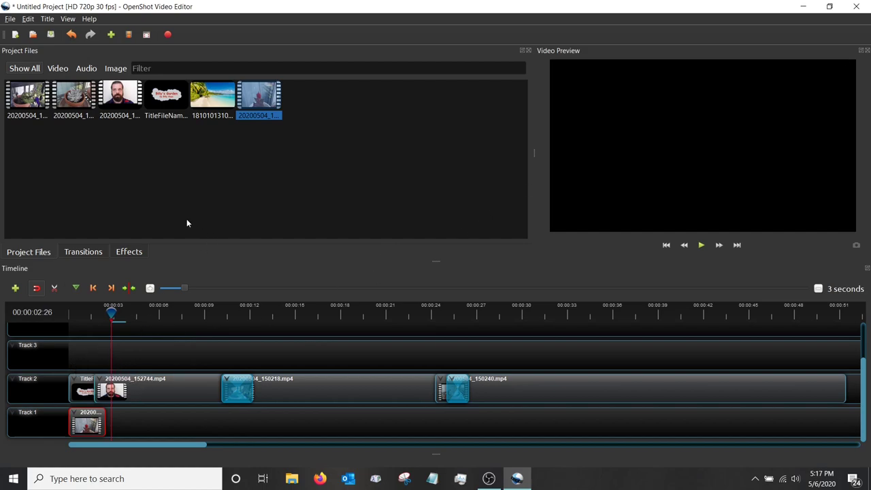
Step: Start a new title from the Gray box 4 template
{"action": "left_click", "coordinate": [47, 19]}
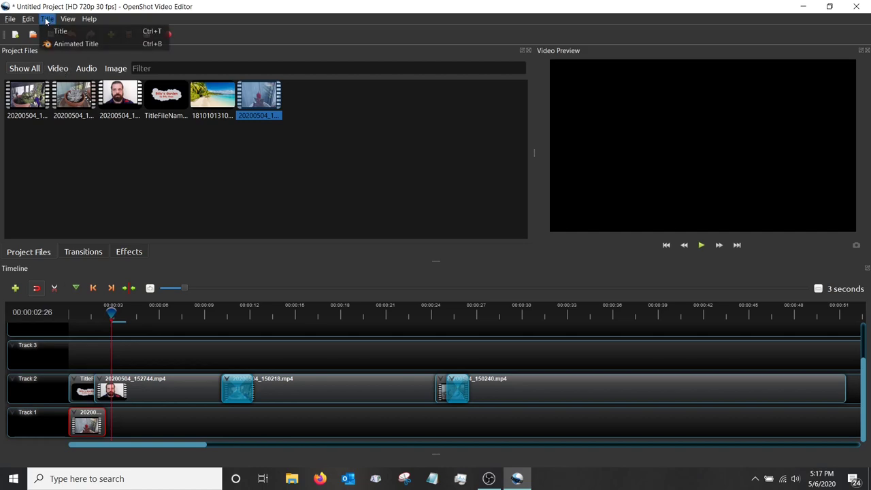
{"action": "left_click", "coordinate": [59, 34]}
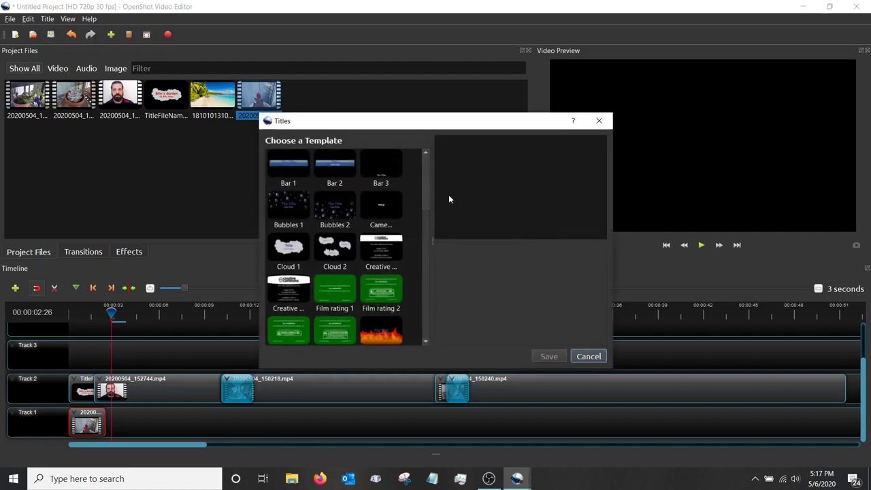
{"action": "scroll", "coordinate": [334, 252], "scroll_direction": "down", "scroll_amount": 2}
{"action": "scroll", "coordinate": [334, 252], "scroll_direction": "down", "scroll_amount": 5}
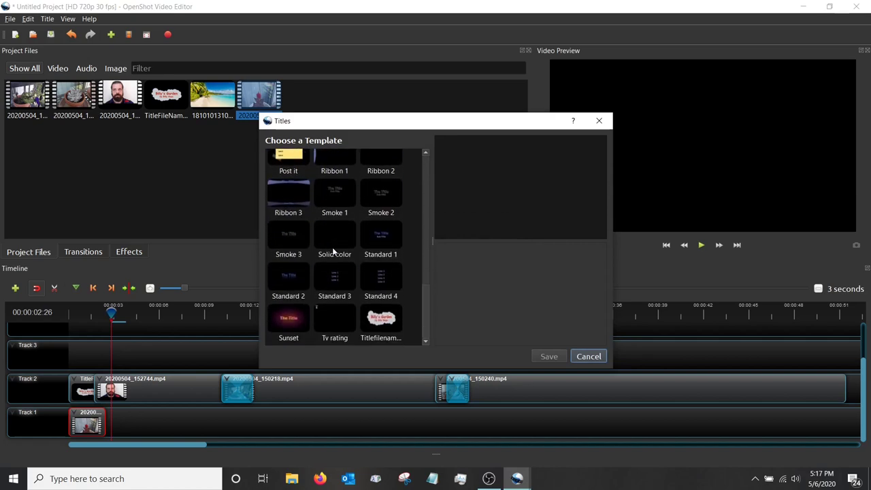
{"action": "scroll", "coordinate": [350, 291], "scroll_direction": "up", "scroll_amount": 5}
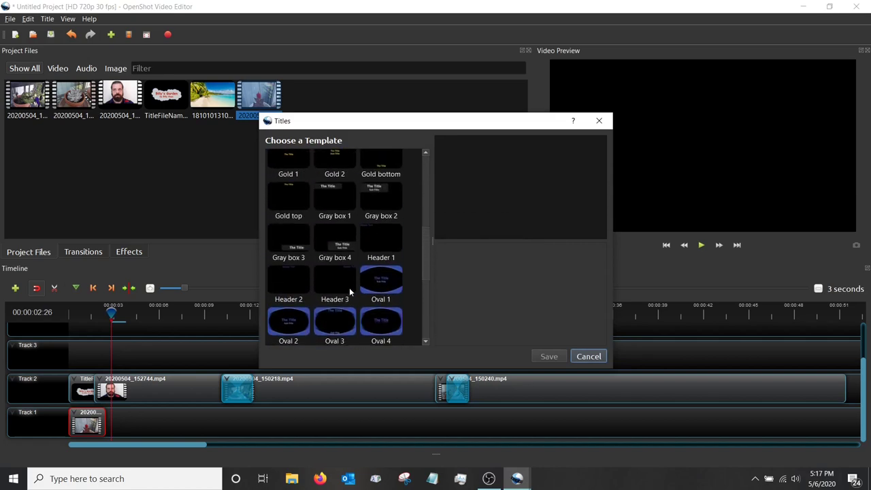
{"action": "left_click", "coordinate": [337, 236]}
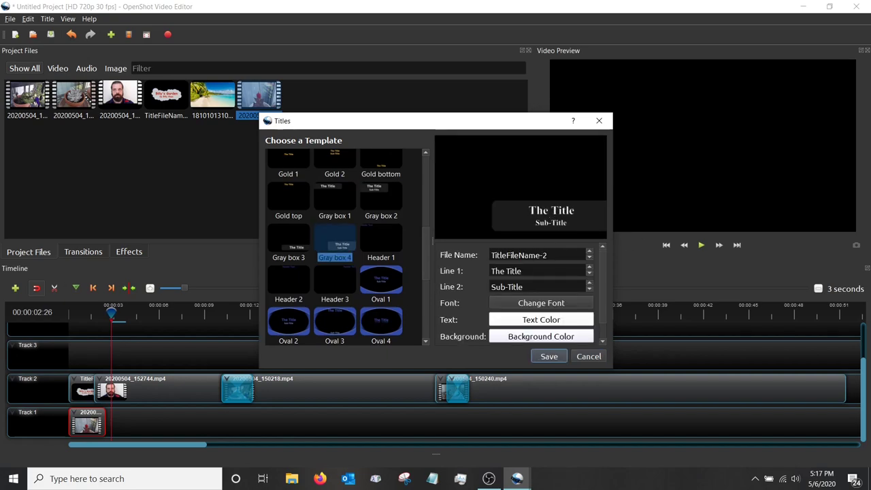
Step: Name the title file, enter the presenter's name as Line 1 and 'Librarian' as Line 2, then save
{"action": "key", "text": "Tab"}
{"action": "type", "text": "Bil"}
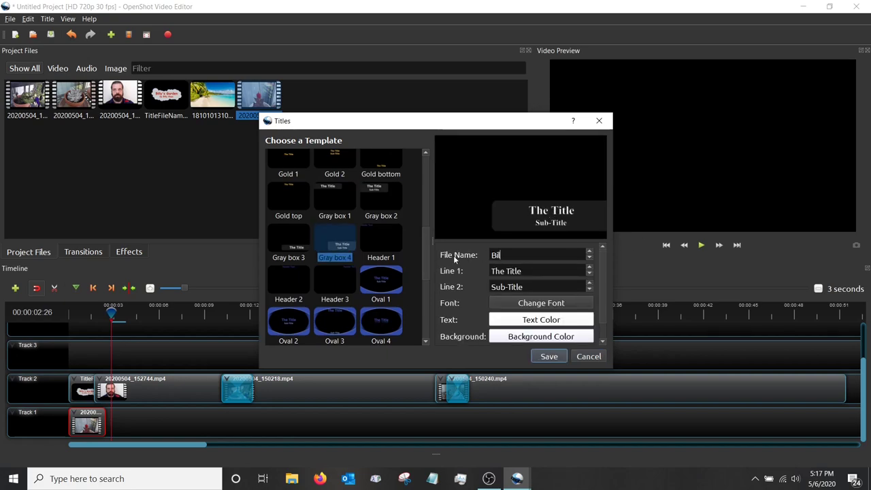
{"action": "type", "text": "ly's Intro"}
{"action": "key", "text": "Tab"}
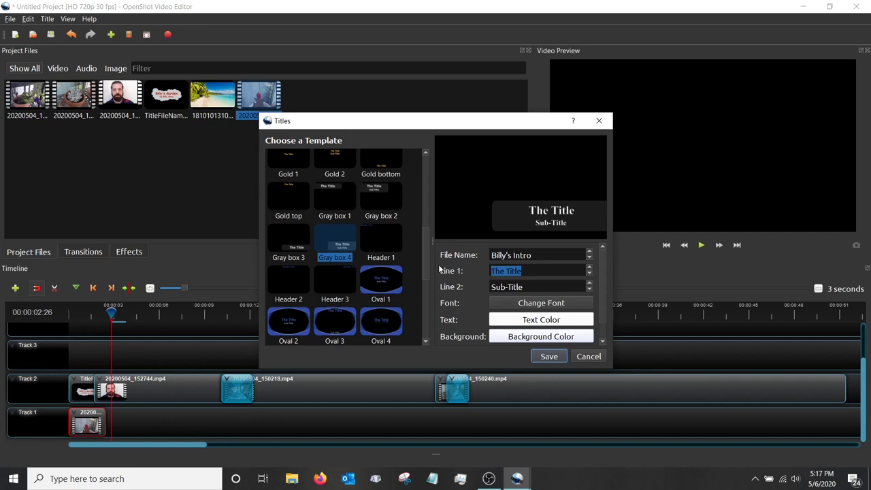
{"action": "type", "text": "Billy Hoya"}
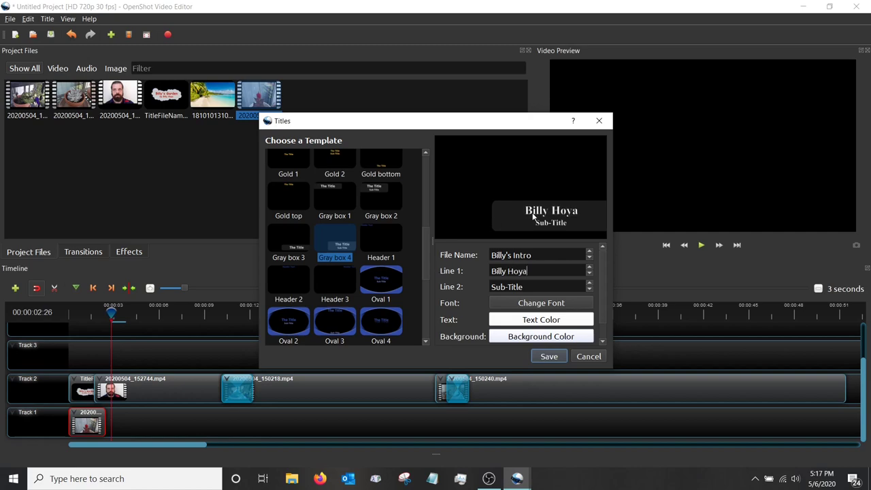
{"action": "key", "text": "Tab"}
{"action": "type", "text": "Librar"}
{"action": "key", "text": "BackSpace"}
{"action": "key", "text": "BackSpace"}
{"action": "key", "text": "BackSpace"}
{"action": "type", "text": "rarian"}
{"action": "left_click", "coordinate": [553, 361]}
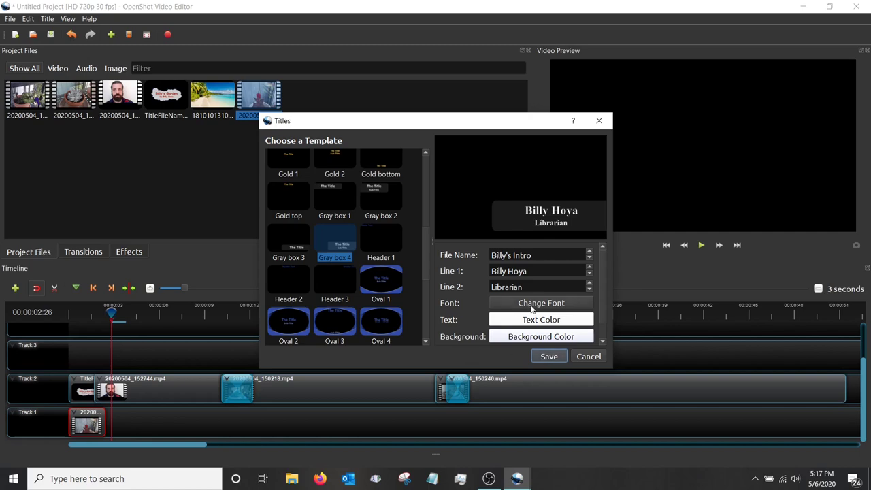
{"action": "scroll", "coordinate": [531, 321], "scroll_direction": "down", "scroll_amount": 1}
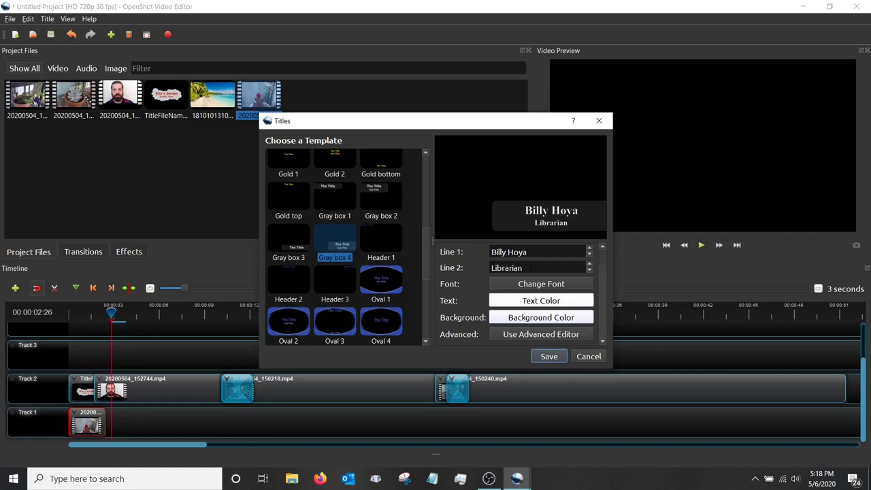
{"action": "left_click", "coordinate": [549, 357]}
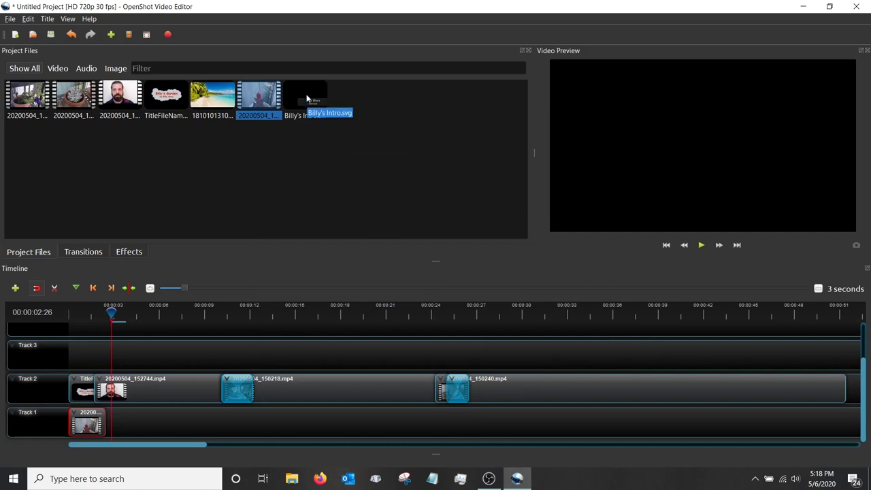
Step: Drop the intro title onto Track 3 near 2 seconds, over the presenter clip's start
{"action": "left_click_drag", "start_coordinate": [306, 103], "coordinate": [104, 354]}
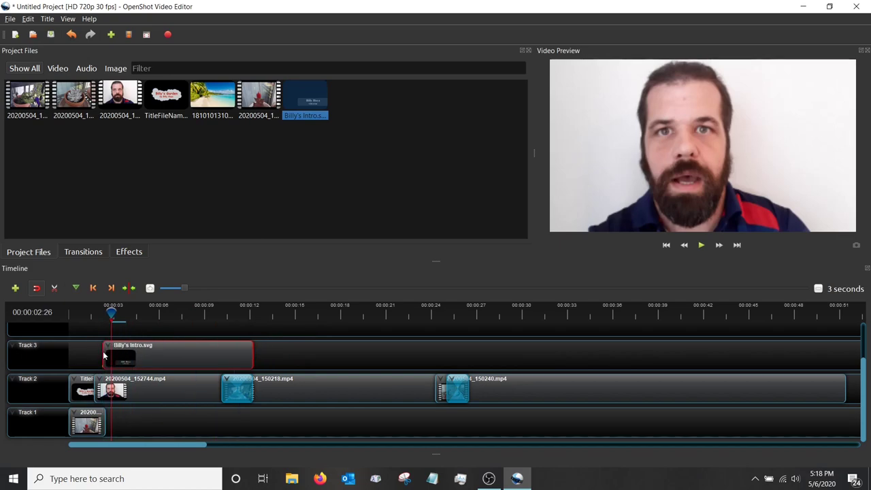
{"action": "left_click_drag", "start_coordinate": [111, 310], "coordinate": [99, 311]}
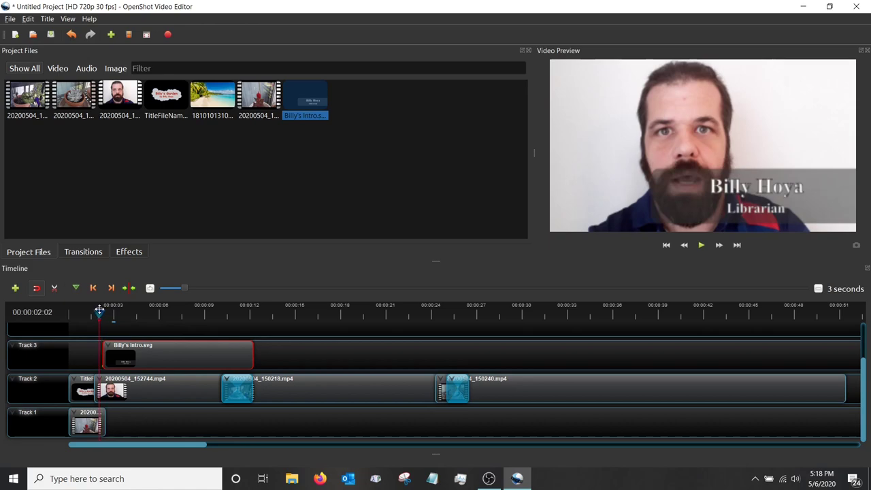
Step: Preview the intro, then trim the Track 3 title clip to about three seconds, ending near 5 s
{"action": "key", "text": "space"}
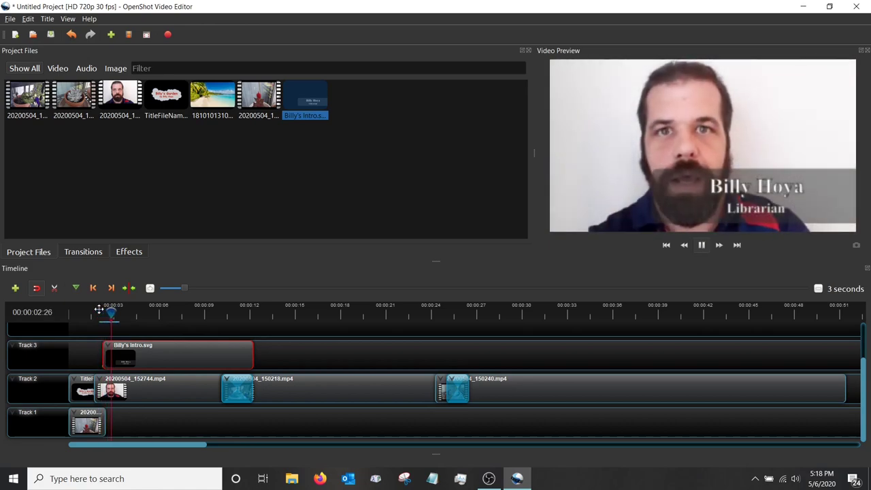
{"action": "key", "text": "space"}
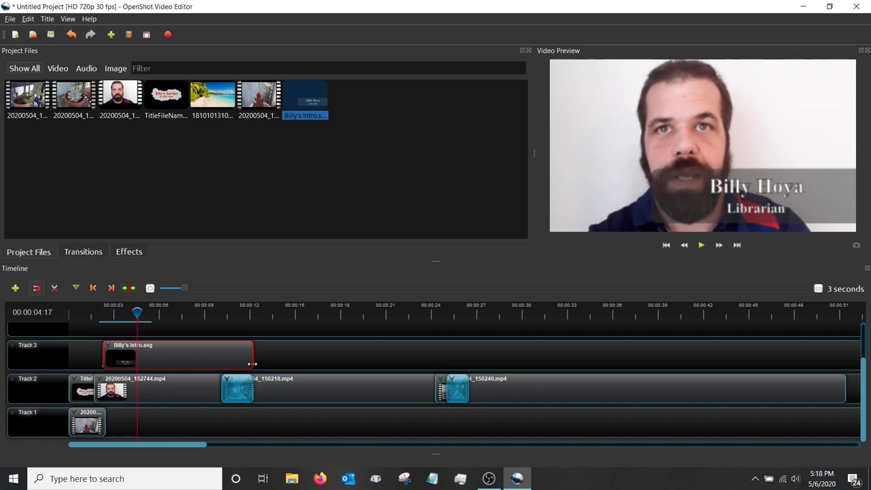
{"action": "key", "text": "space"}
{"action": "left_click_drag", "start_coordinate": [138, 311], "coordinate": [233, 311]}
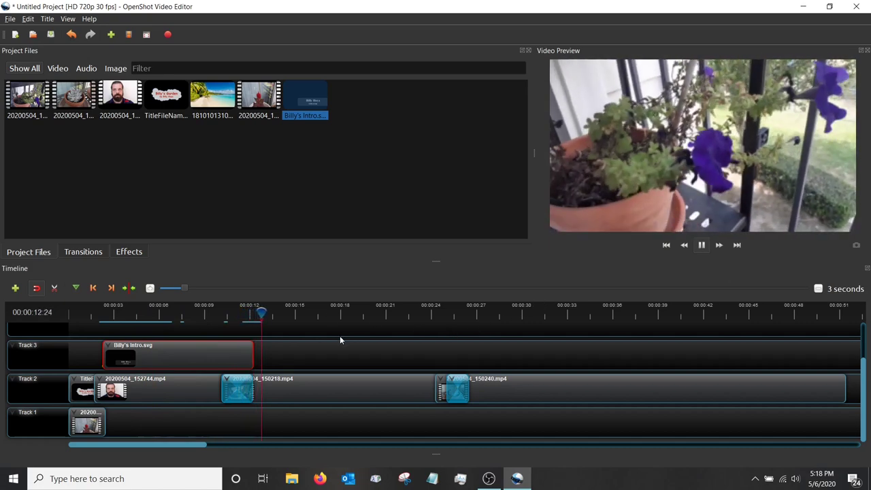
{"action": "key", "text": "space"}
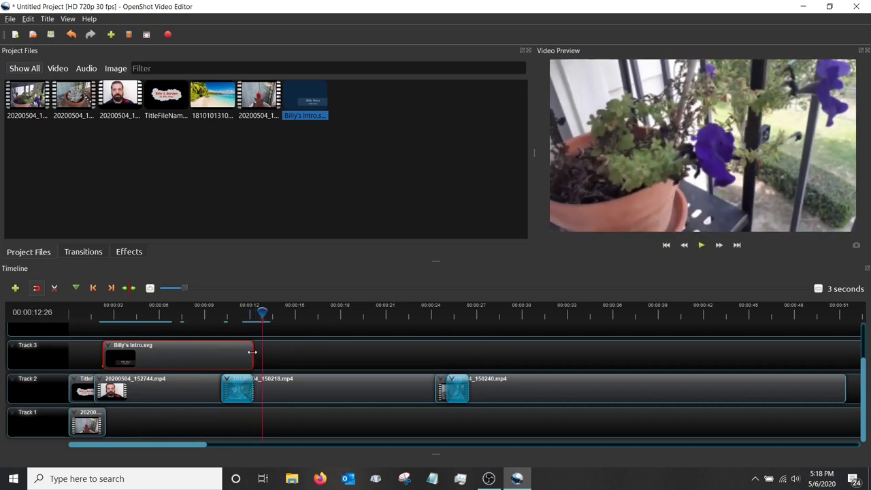
{"action": "left_click_drag", "start_coordinate": [252, 352], "coordinate": [145, 357]}
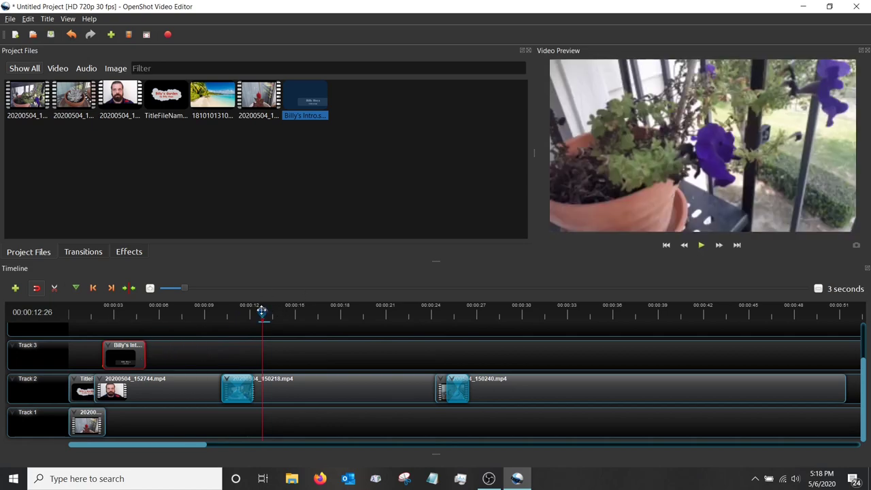
{"action": "left_click_drag", "start_coordinate": [262, 311], "coordinate": [87, 315]}
{"action": "key", "text": "space"}
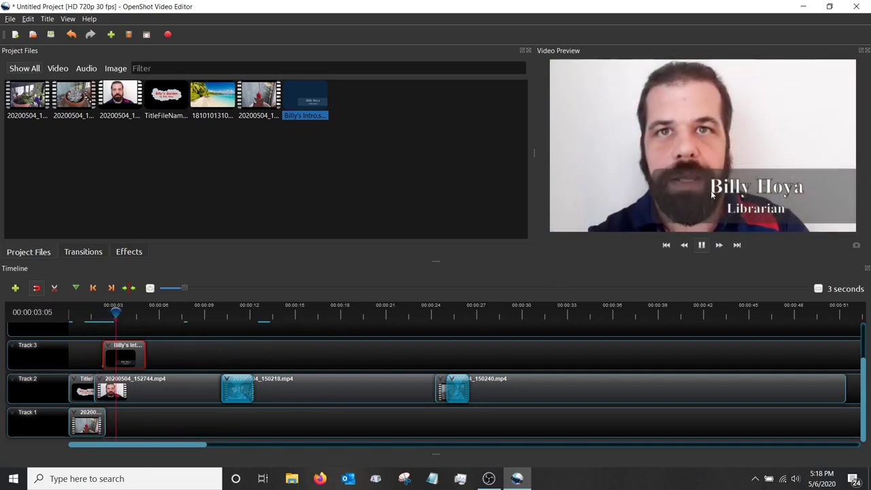
Step: Give the intro title clip a fast fade-in at its start
{"action": "key", "text": "space"}
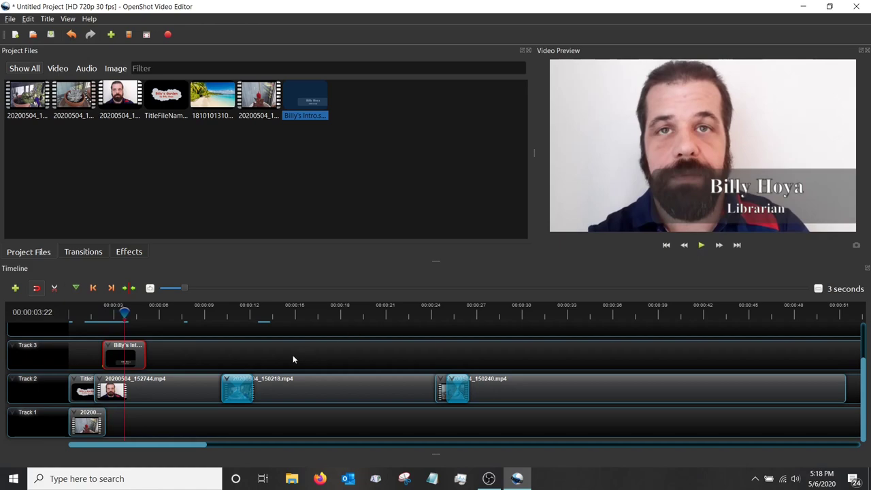
{"action": "left_click_drag", "start_coordinate": [125, 312], "coordinate": [150, 312]}
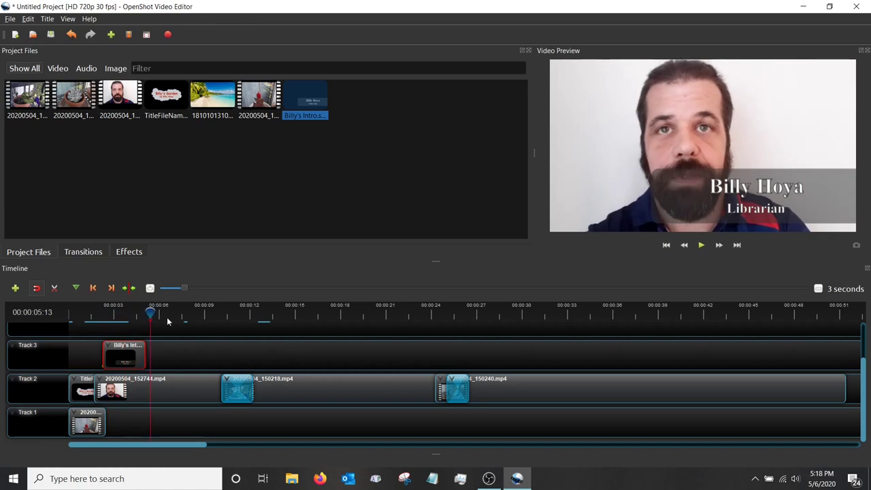
{"action": "right_click", "coordinate": [117, 359]}
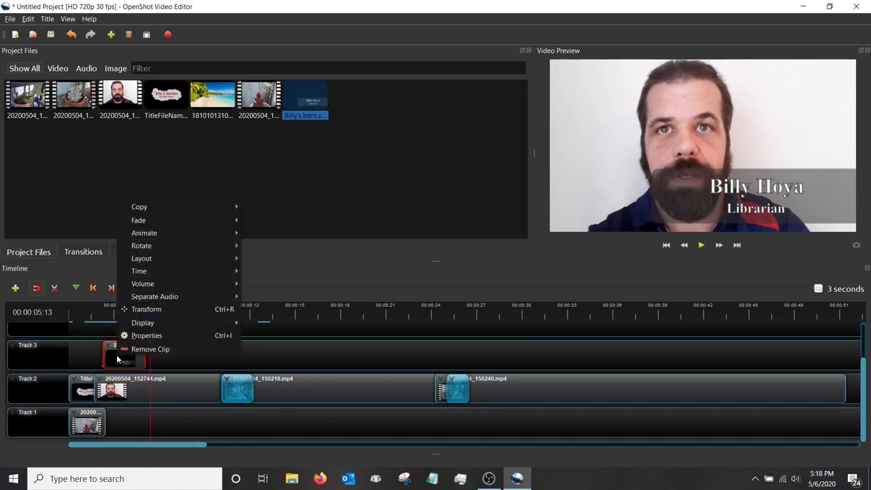
{"action": "mouse_move", "coordinate": [171, 225]}
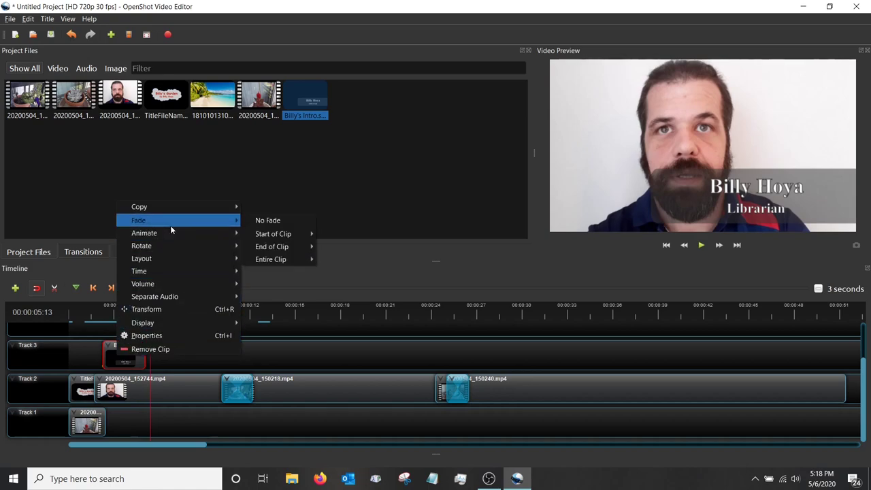
{"action": "mouse_move", "coordinate": [290, 236]}
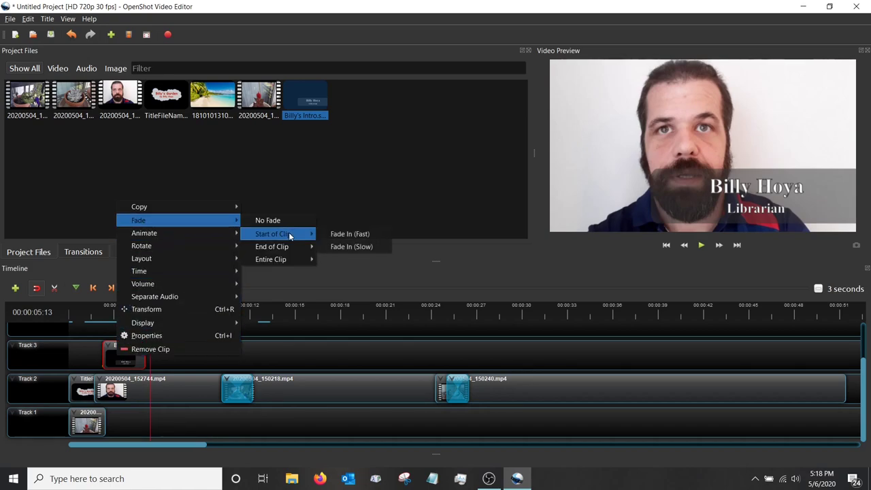
{"action": "left_click", "coordinate": [357, 238]}
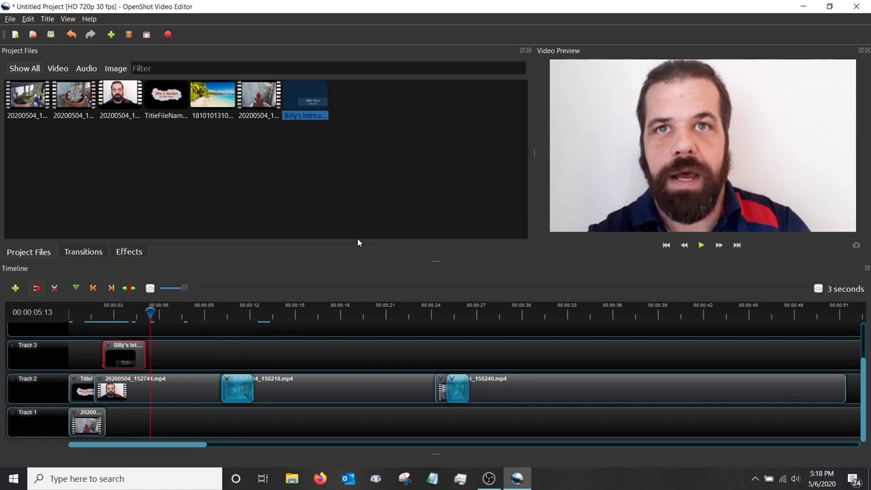
Step: Add a fade-out at the title clip's end and play back to check both fades
{"action": "right_click", "coordinate": [128, 357]}
{"action": "mouse_move", "coordinate": [204, 222]}
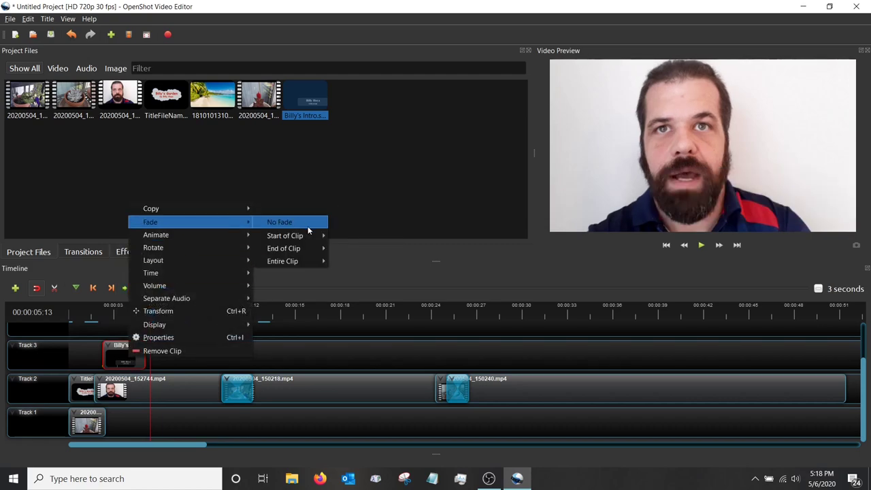
{"action": "mouse_move", "coordinate": [313, 264]}
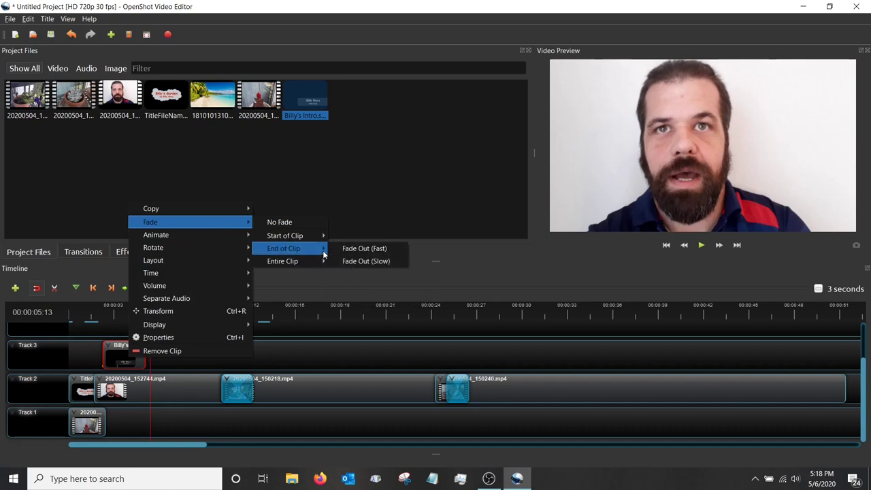
{"action": "left_click", "coordinate": [398, 248]}
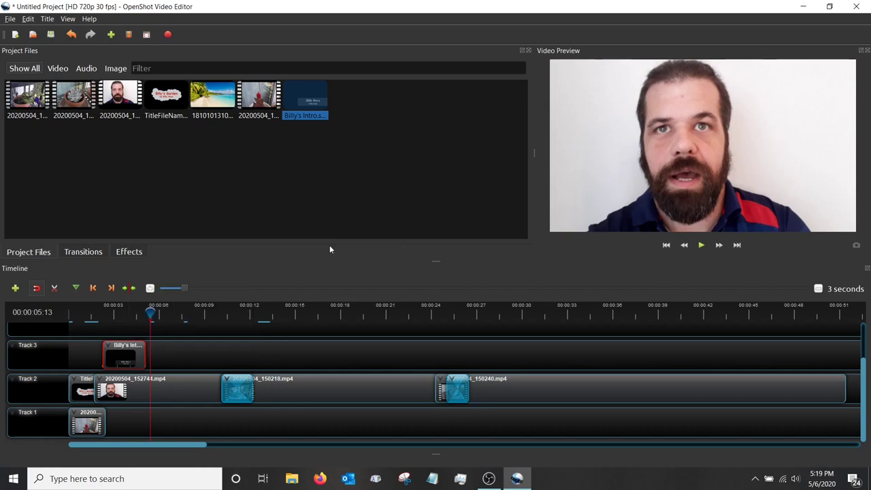
{"action": "left_click_drag", "start_coordinate": [150, 313], "coordinate": [99, 312]}
{"action": "key", "text": "space"}
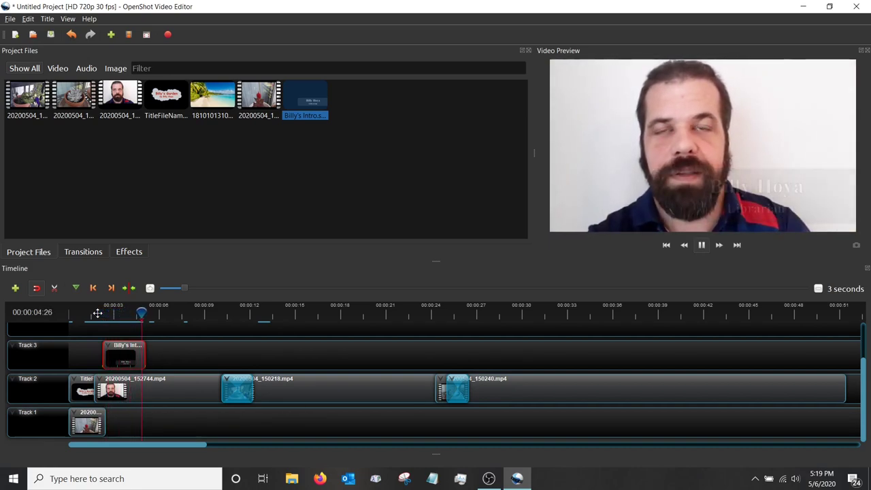
{"action": "key", "text": "space"}
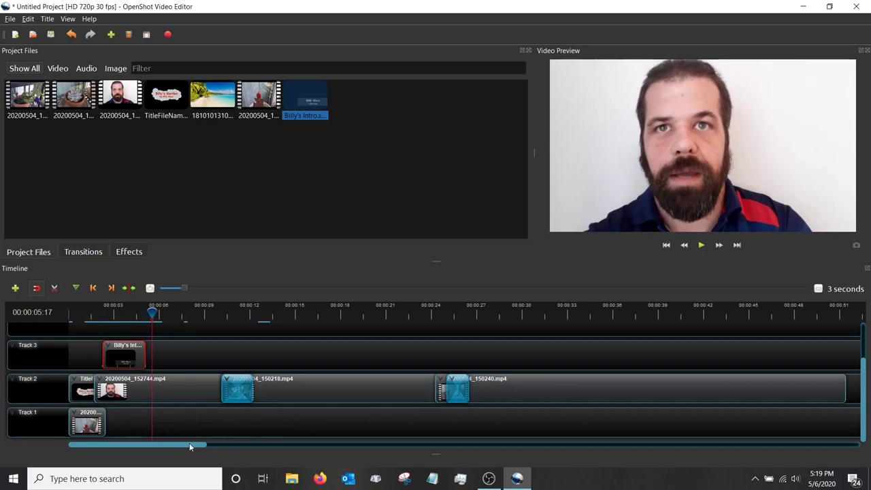
{"action": "left_click_drag", "start_coordinate": [193, 446], "coordinate": [158, 444]}
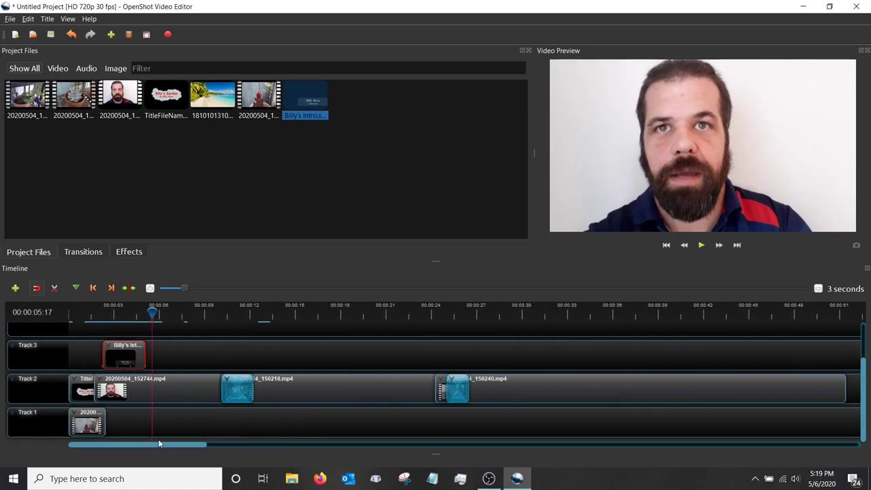
Step: Apply a slow fade-out to the end of the last Track 2 clip
{"action": "right_click", "coordinate": [640, 388]}
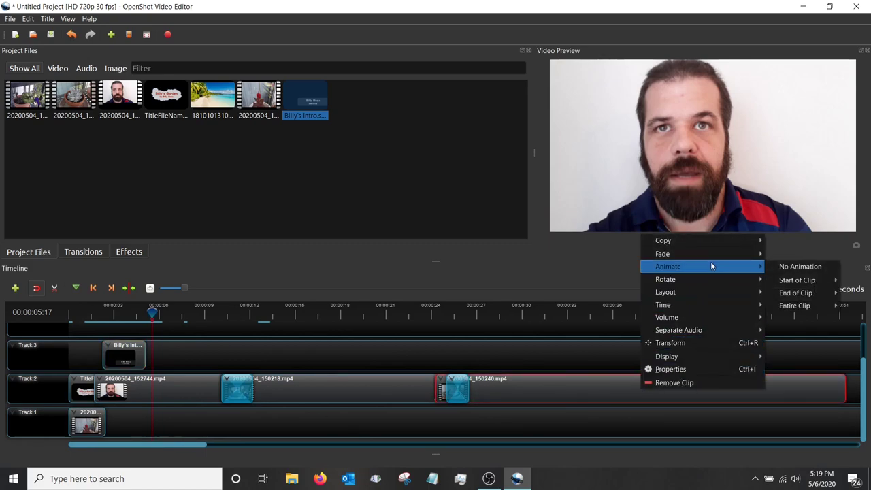
{"action": "mouse_move", "coordinate": [715, 254]}
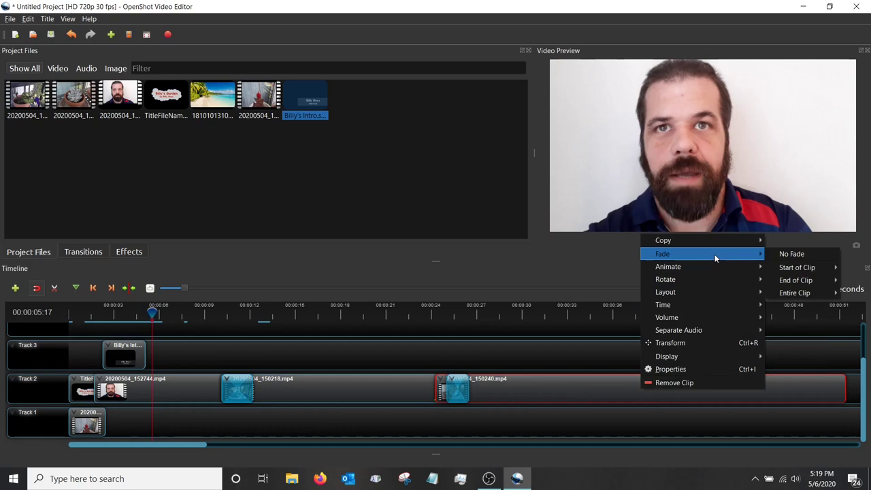
{"action": "mouse_move", "coordinate": [798, 293]}
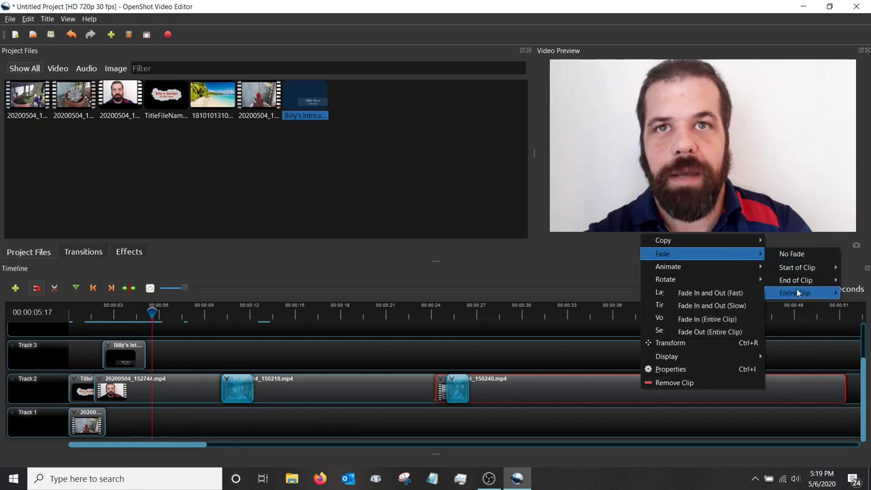
{"action": "mouse_move", "coordinate": [696, 237]}
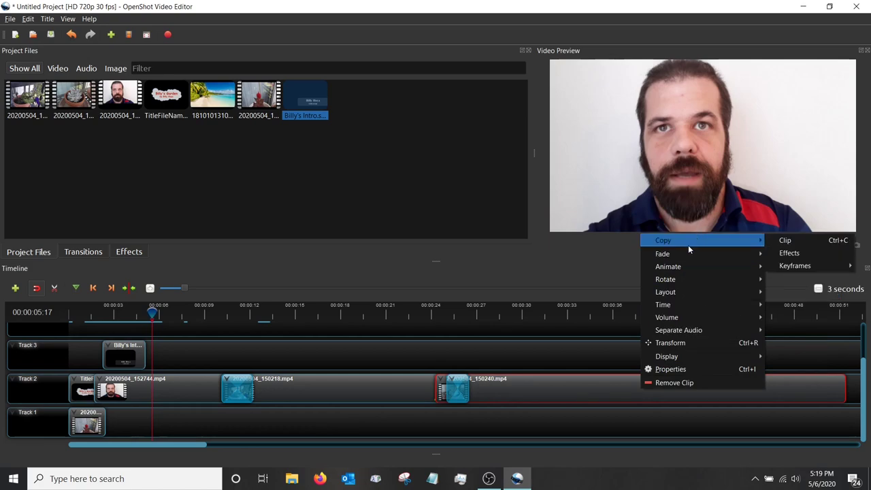
{"action": "mouse_move", "coordinate": [806, 264]}
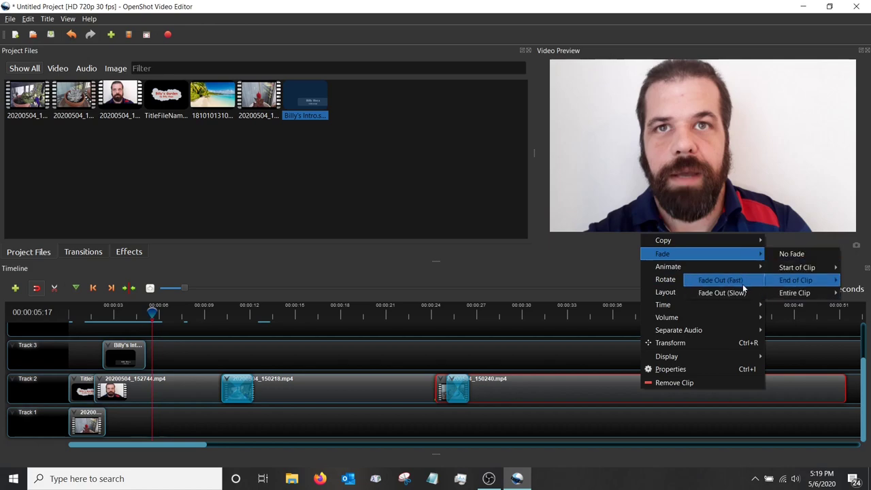
{"action": "left_click", "coordinate": [741, 294]}
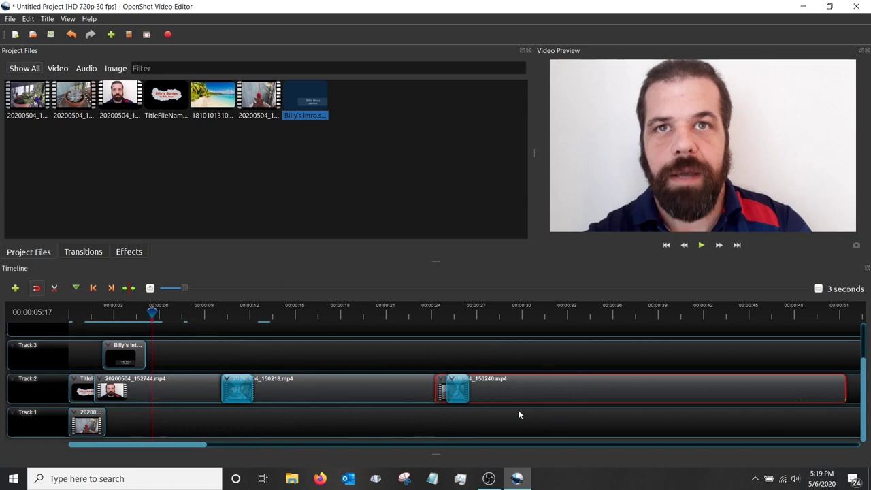
Step: Save the project as 'Garden Tour' in the Desktop's OpenShot Video folder
{"action": "left_click", "coordinate": [9, 20]}
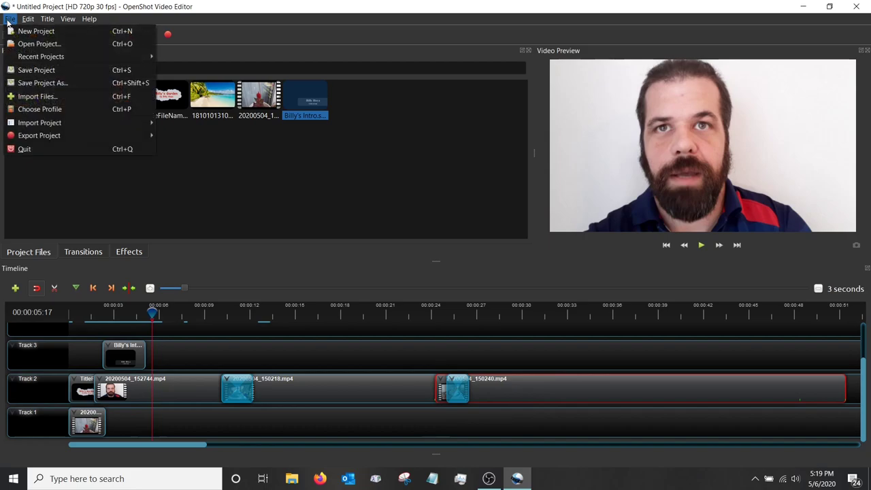
{"action": "left_click", "coordinate": [70, 71]}
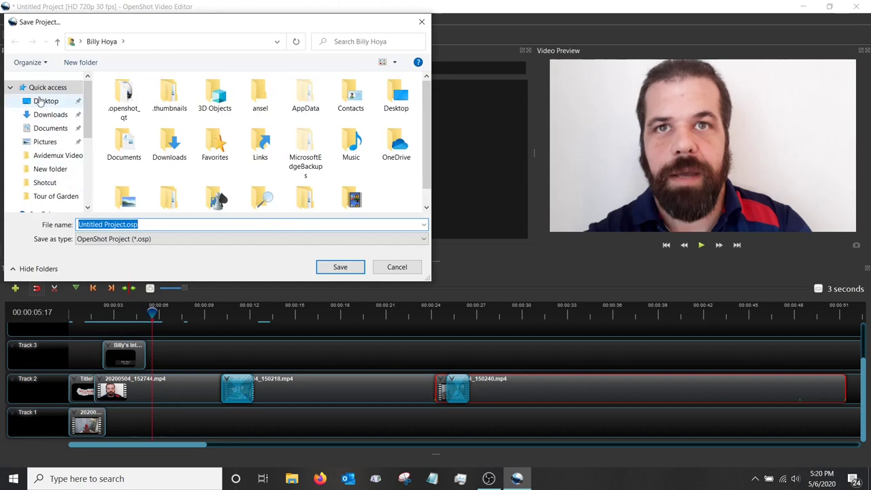
{"action": "left_click", "coordinate": [39, 101]}
{"action": "double_click", "coordinate": [143, 163]}
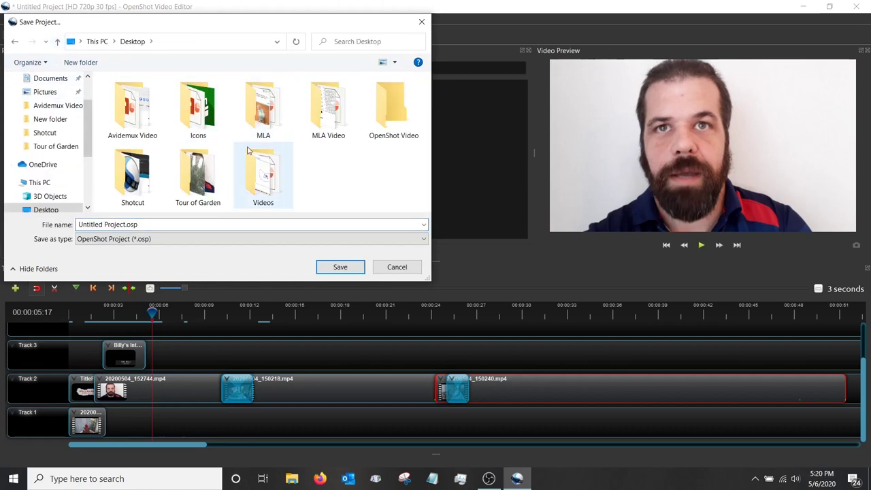
{"action": "double_click", "coordinate": [415, 97]}
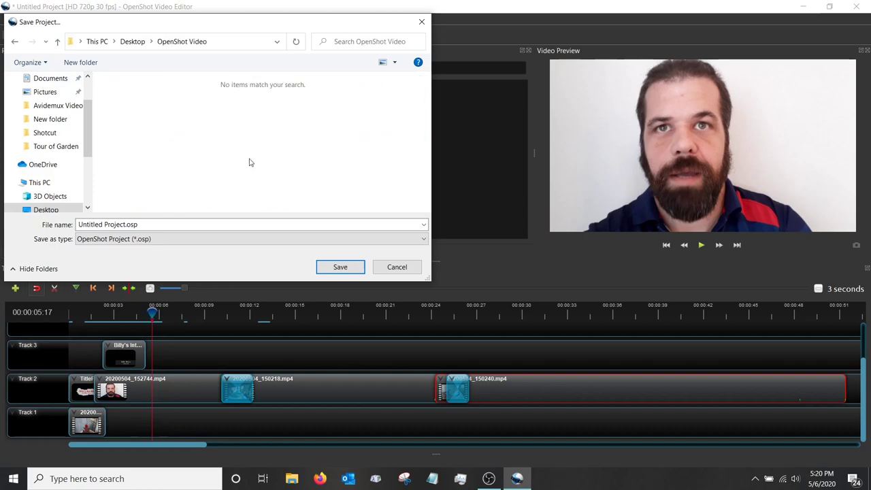
{"action": "left_click", "coordinate": [125, 224]}
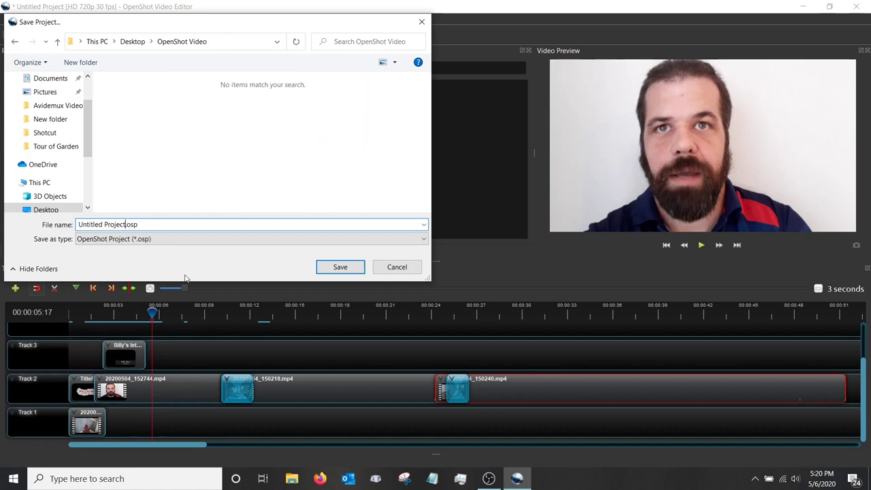
{"action": "key", "text": "BackSpace"}
{"action": "key", "text": "BackSpace"}
{"action": "key", "text": "BackSpace"}
{"action": "key", "text": "BackSpace"}
{"action": "key", "text": "BackSpace"}
{"action": "key", "text": "BackSpace"}
{"action": "key", "text": "BackSpace"}
{"action": "key", "text": "BackSpace"}
{"action": "key", "text": "BackSpace"}
{"action": "key", "text": "BackSpace"}
{"action": "key", "text": "BackSpace"}
{"action": "key", "text": "BackSpace"}
{"action": "key", "text": "BackSpace"}
{"action": "key", "text": "BackSpace"}
{"action": "key", "text": "BackSpace"}
{"action": "key", "text": "BackSpace"}
{"action": "type", "text": "Garden Tour"}
{"action": "key", "text": "Return"}
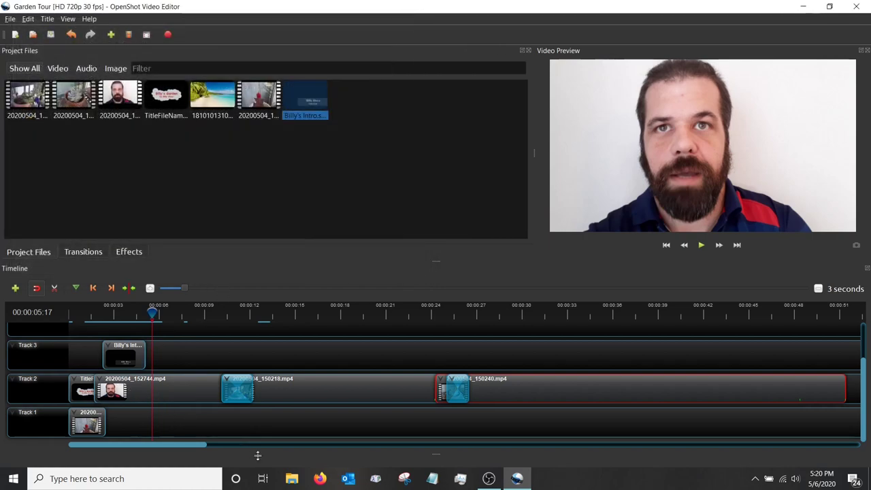
{"action": "left_click", "coordinate": [292, 478]}
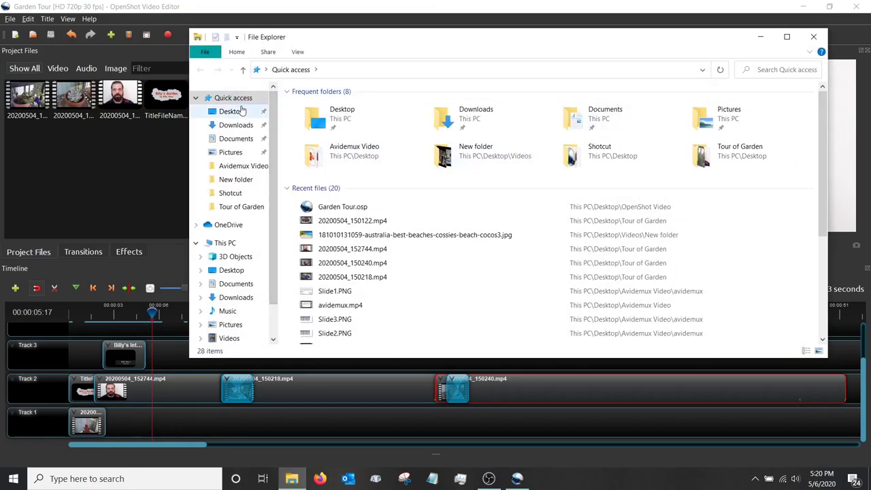
{"action": "left_click", "coordinate": [231, 111]}
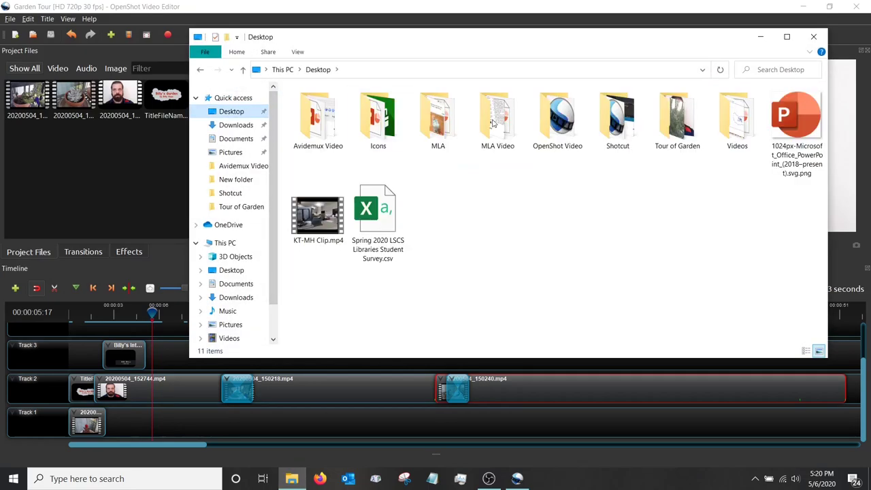
{"action": "double_click", "coordinate": [579, 118]}
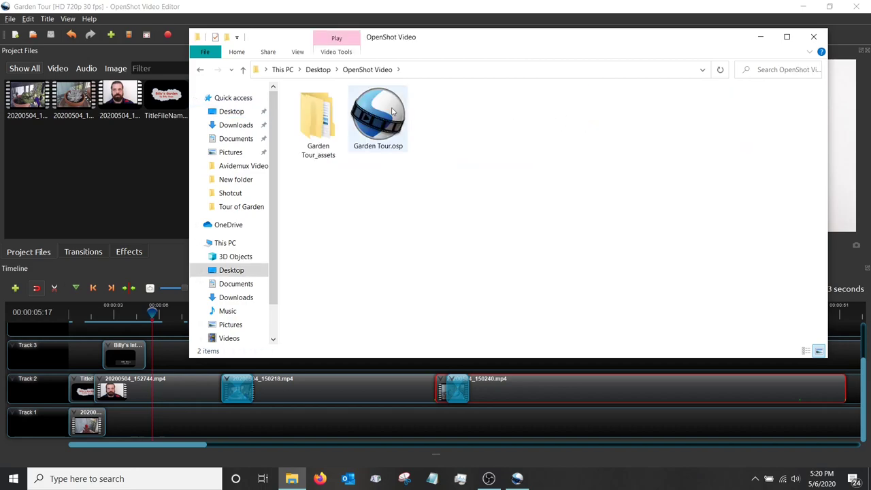
{"action": "double_click", "coordinate": [317, 123]}
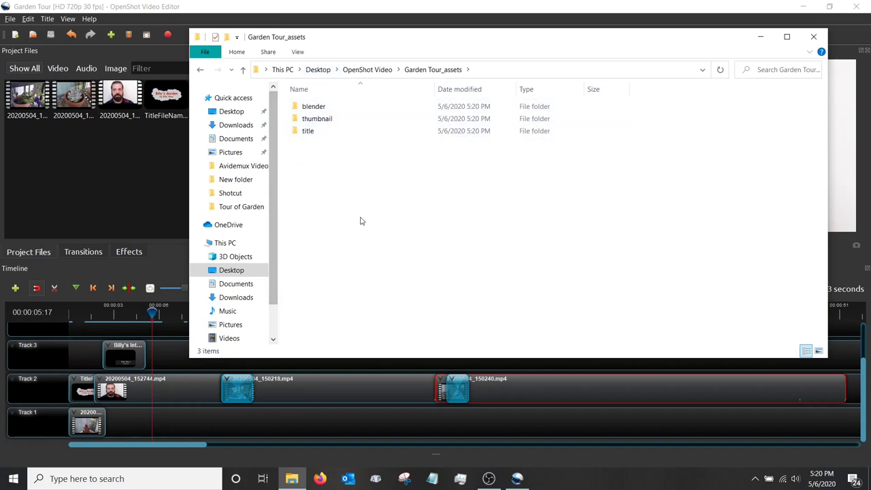
{"action": "left_click", "coordinate": [244, 70]}
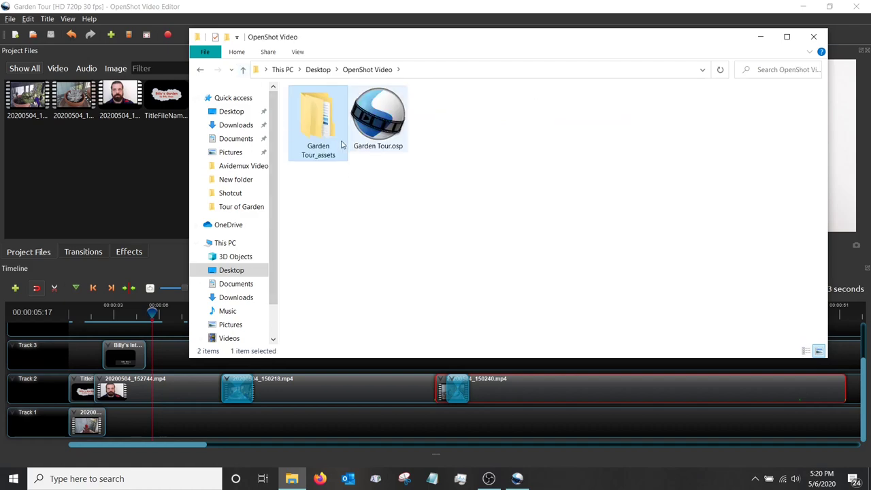
{"action": "left_click", "coordinate": [243, 70]}
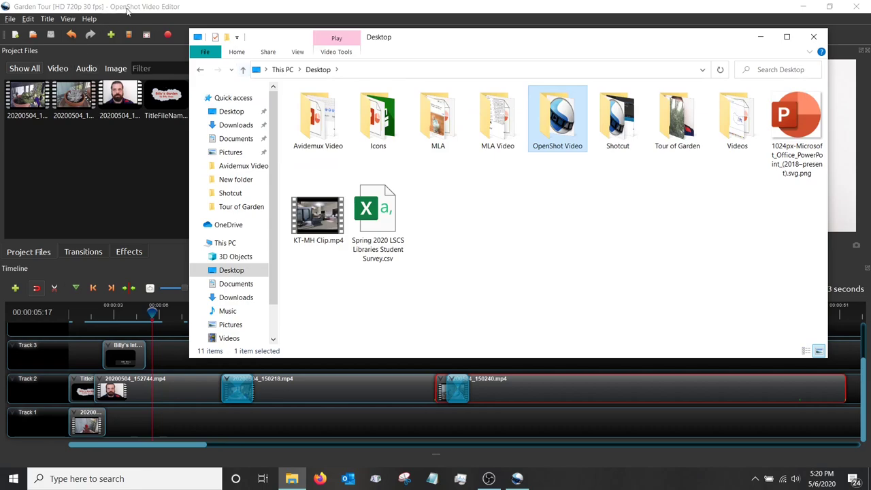
{"action": "left_click", "coordinate": [172, 9]}
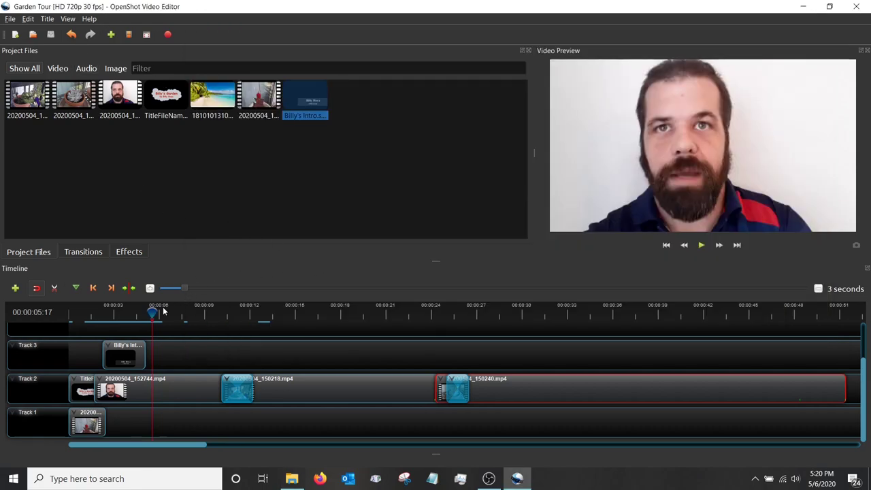
Step: Trim the start of the final Track 2 clip and preview it from about 26 seconds
{"action": "left_click_drag", "start_coordinate": [154, 311], "coordinate": [430, 310]}
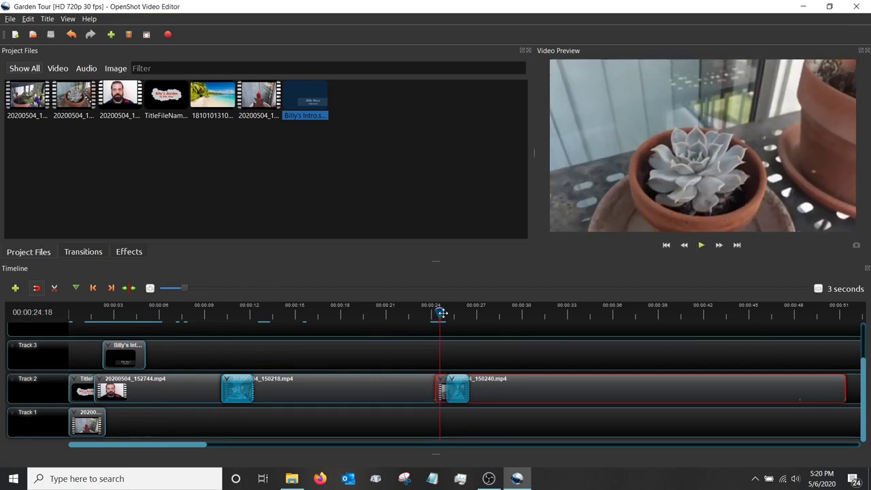
{"action": "left_click", "coordinate": [522, 312]}
{"action": "mouse_move", "coordinate": [452, 385]}
{"action": "left_mouse_down"}
{"action": "mouse_move", "coordinate": [436, 388]}
{"action": "mouse_move", "coordinate": [444, 387]}
{"action": "left_mouse_up"}
{"action": "left_click", "coordinate": [525, 310]}
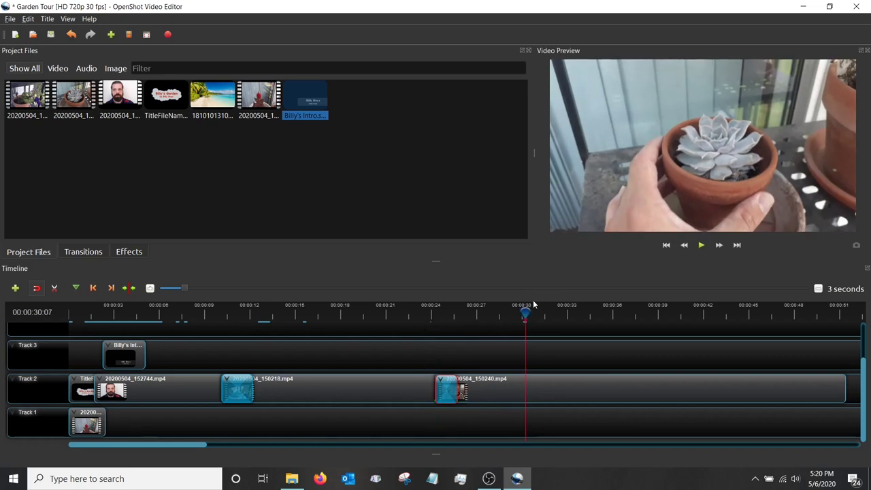
{"action": "left_click_drag", "start_coordinate": [527, 311], "coordinate": [427, 318]}
{"action": "key", "text": "space"}
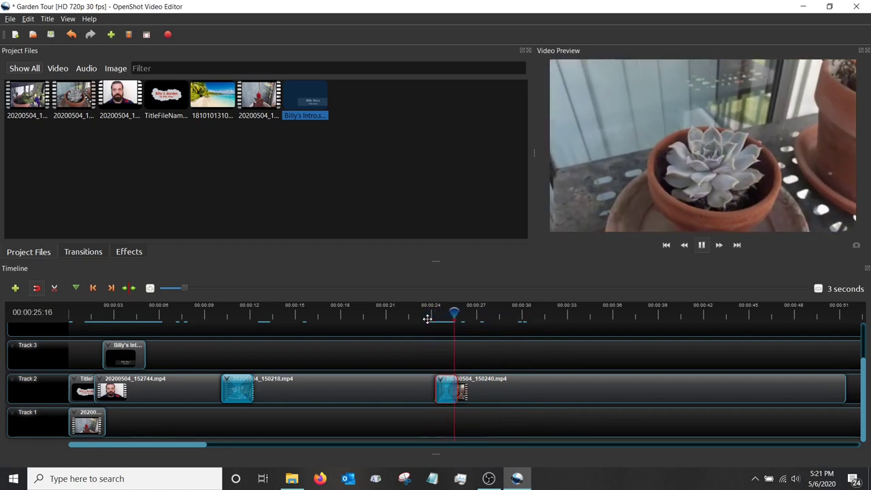
{"action": "key", "text": "space"}
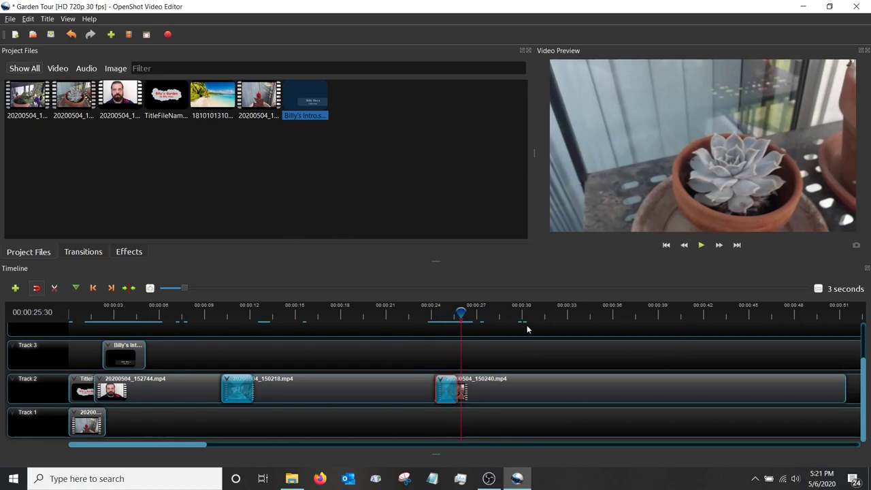
{"action": "left_click", "coordinate": [10, 16]}
{"action": "mouse_move", "coordinate": [40, 140]}
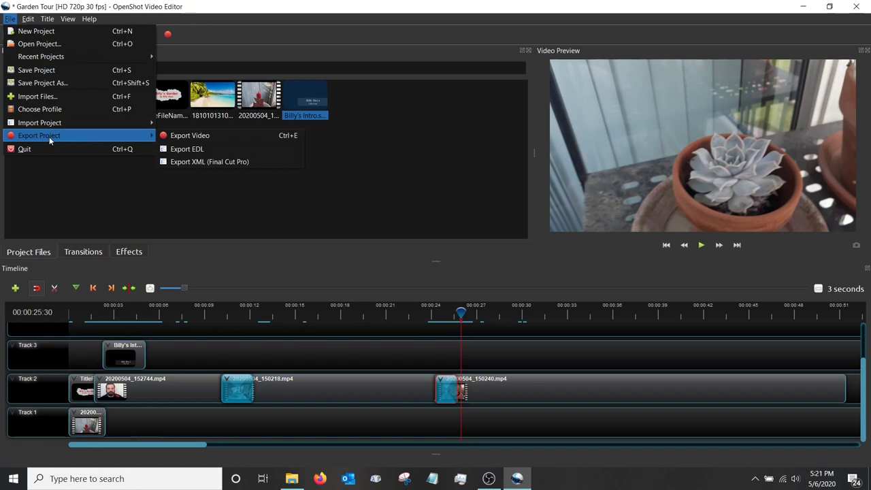
Step: In Export Video, keep High quality and the HD 720p 30 fps profile, then review target formats
{"action": "left_click", "coordinate": [241, 135]}
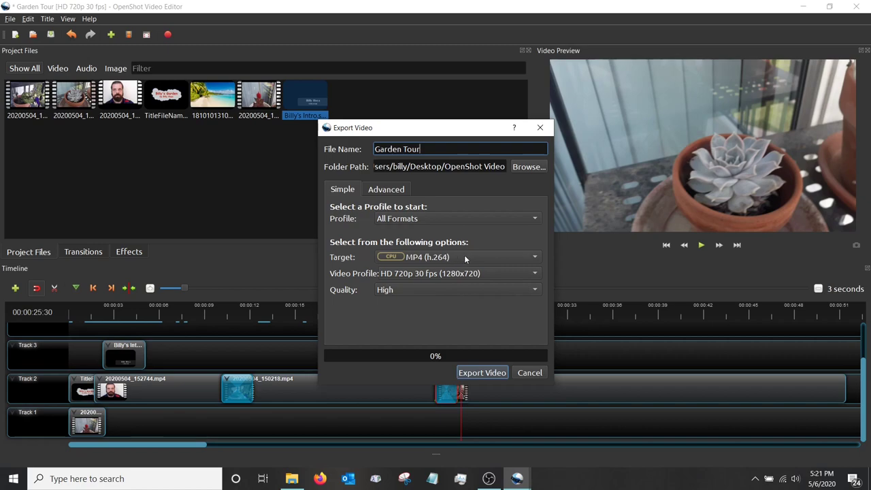
{"action": "left_click", "coordinate": [430, 288]}
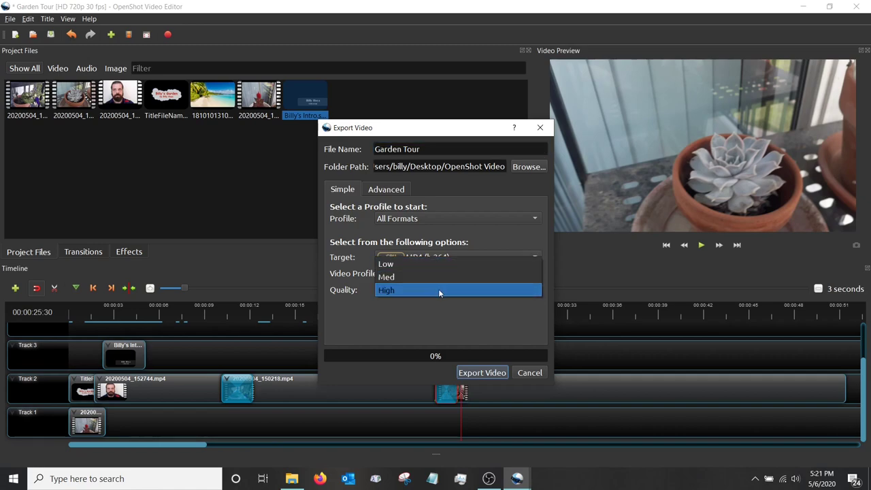
{"action": "left_click", "coordinate": [442, 290]}
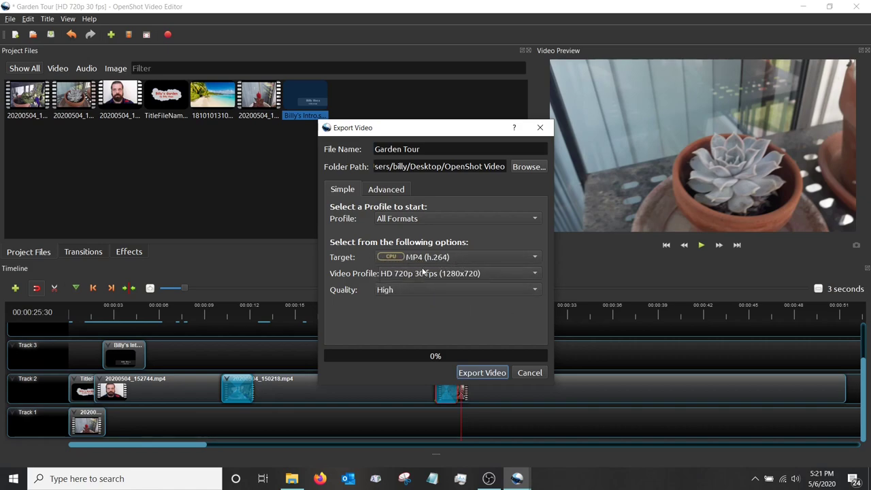
{"action": "left_click", "coordinate": [428, 273]}
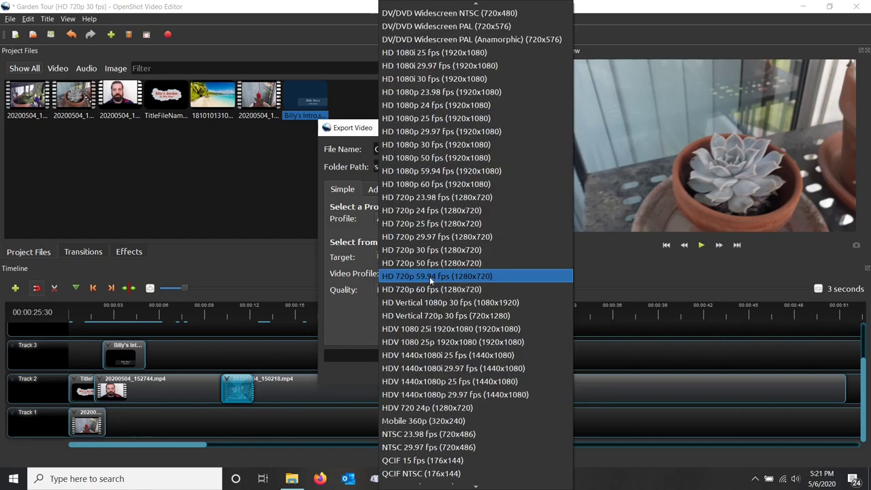
{"action": "left_click", "coordinate": [345, 310]}
{"action": "left_click", "coordinate": [465, 274]}
{"action": "left_click", "coordinate": [335, 322]}
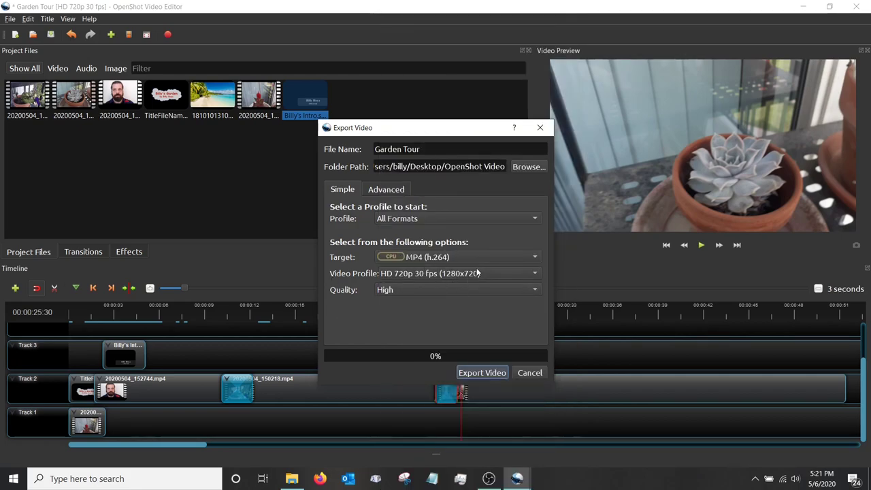
{"action": "left_click", "coordinate": [518, 260]}
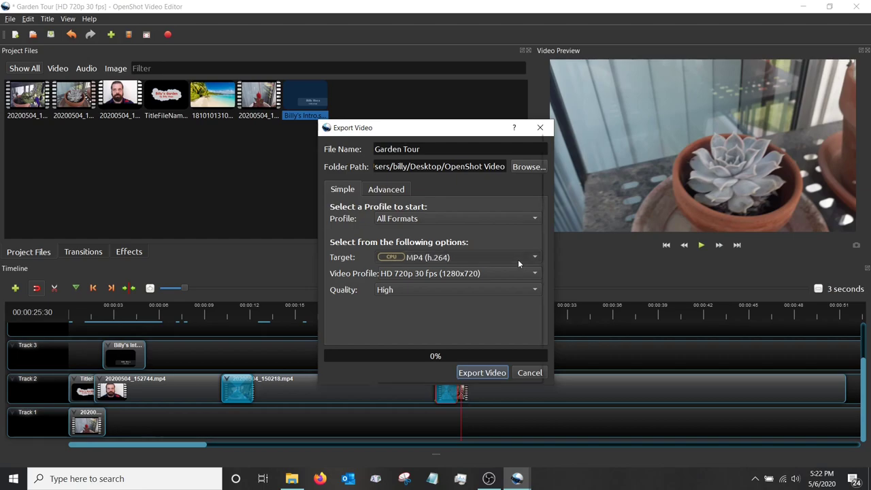
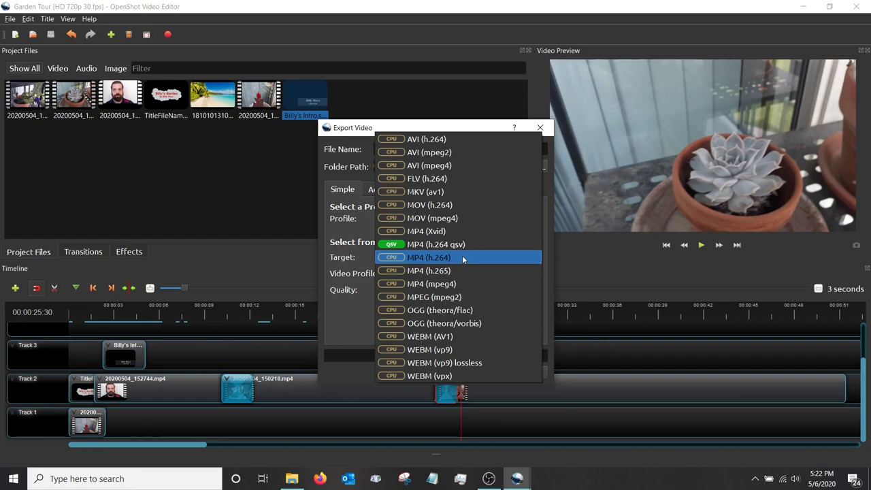
Step: Set the Garden Tour export target to MP4 (h.264) and show the Advanced export options
{"action": "left_click", "coordinate": [443, 257]}
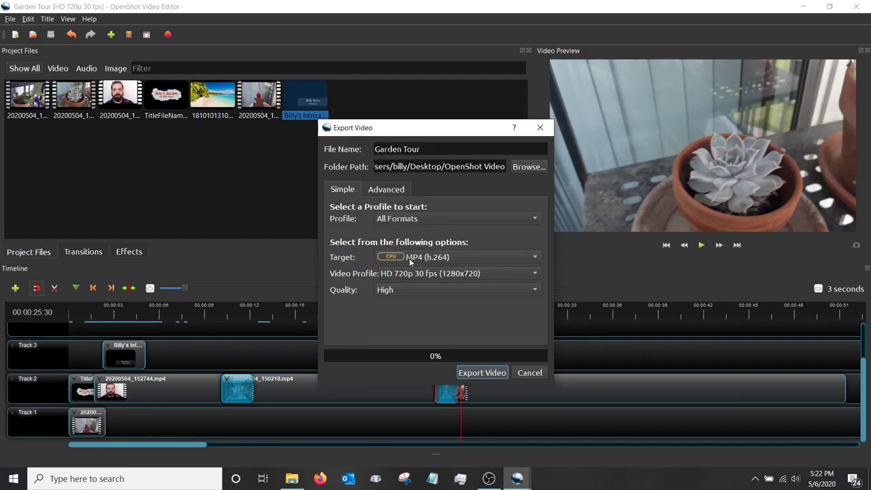
{"action": "left_click", "coordinate": [389, 190]}
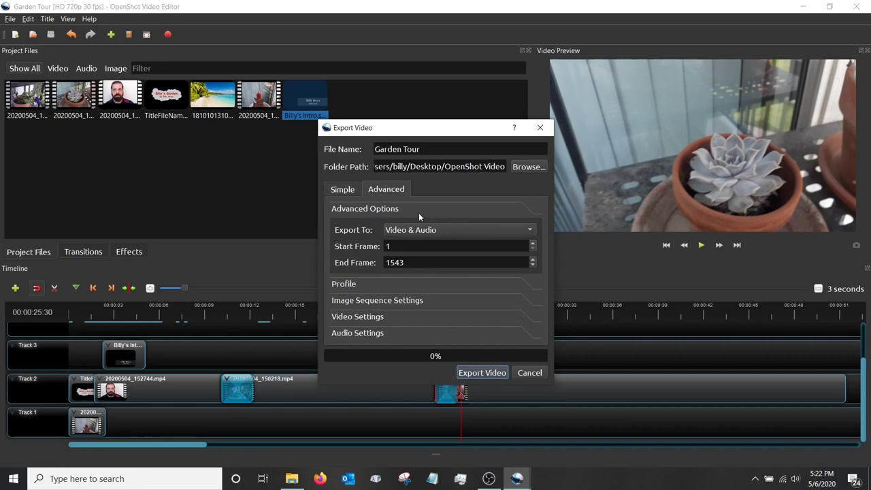
Step: Review profile, image sequence, libx264 video and AAC 192 kb/s audio settings unchanged, keeping Video & Audio, then return to Simple
{"action": "left_click", "coordinate": [483, 229]}
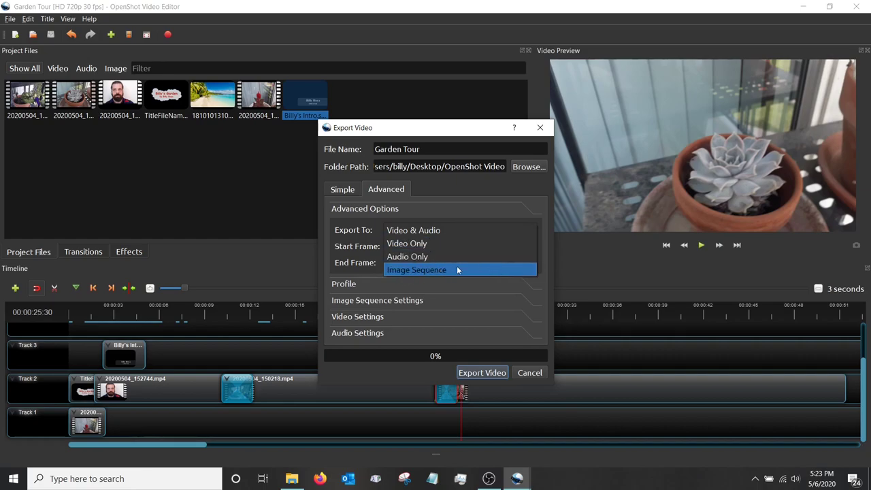
{"action": "left_click", "coordinate": [443, 230]}
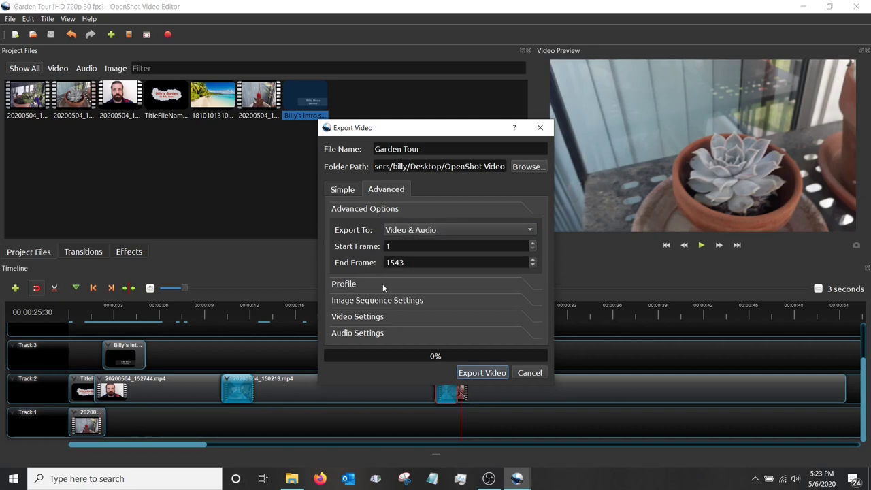
{"action": "left_click", "coordinate": [383, 284]}
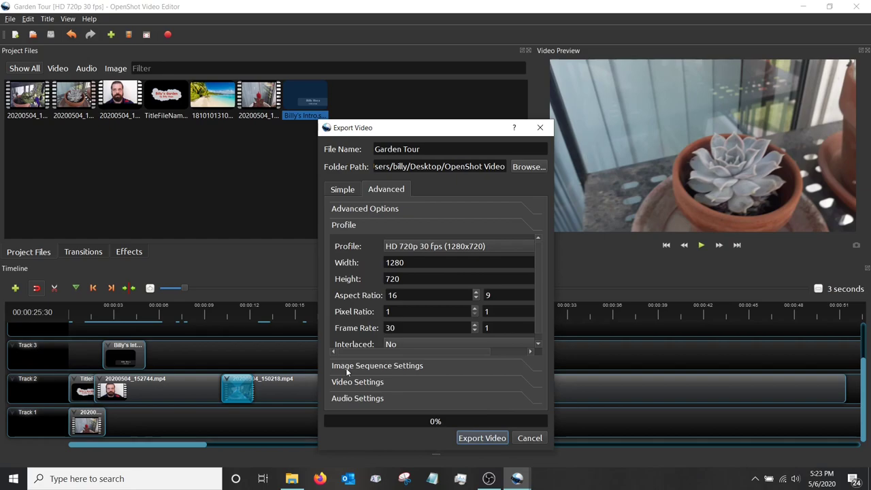
{"action": "left_click", "coordinate": [346, 366]}
{"action": "left_click", "coordinate": [371, 301]}
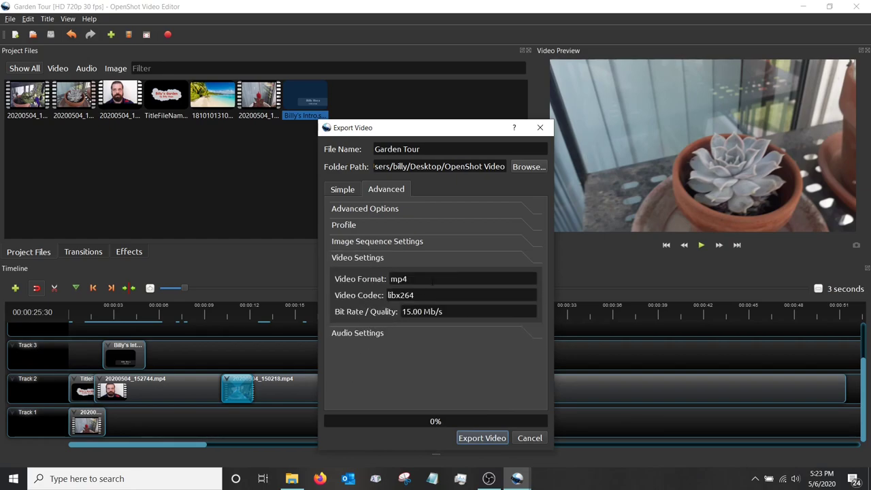
{"action": "left_click", "coordinate": [443, 279]}
{"action": "left_click", "coordinate": [354, 334]}
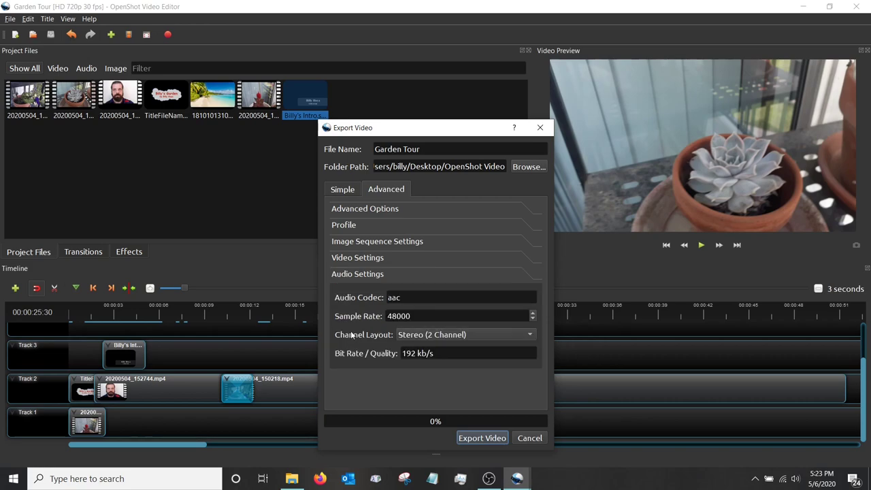
{"action": "left_click", "coordinate": [343, 189]}
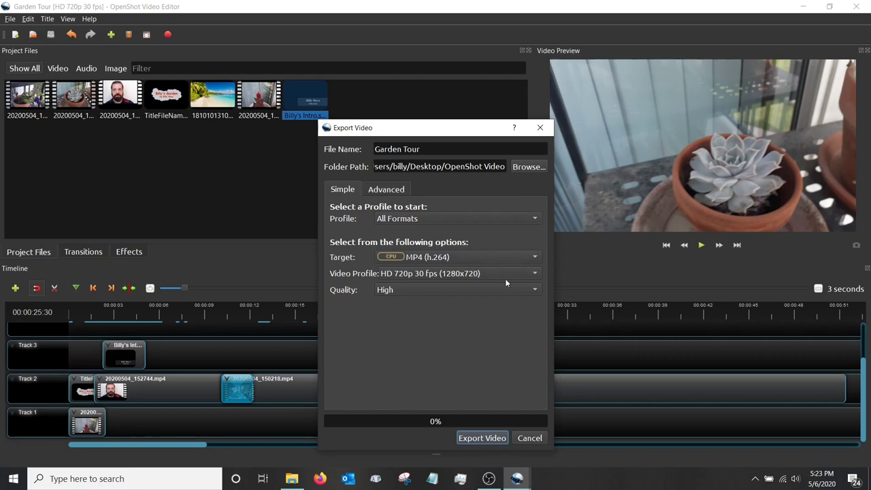
Step: Export the Garden Tour video to 100%, close the export window, and minimize OpenShot
{"action": "left_click", "coordinate": [483, 438]}
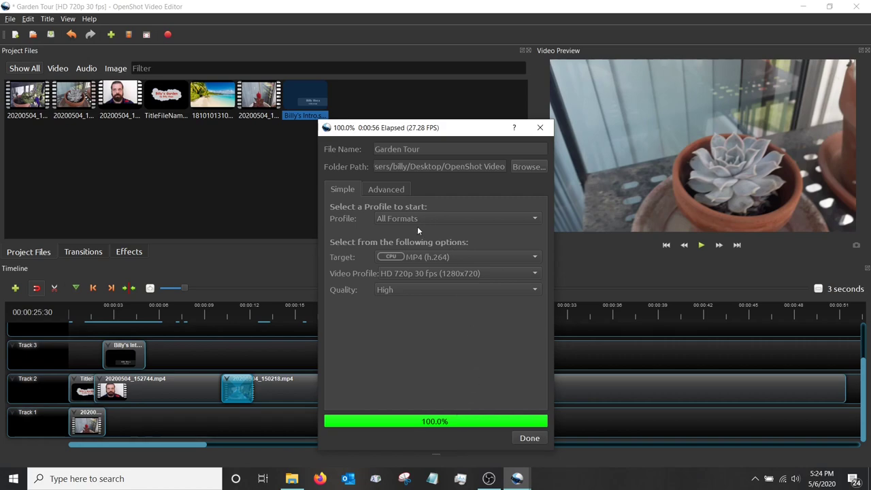
{"action": "left_click", "coordinate": [537, 440]}
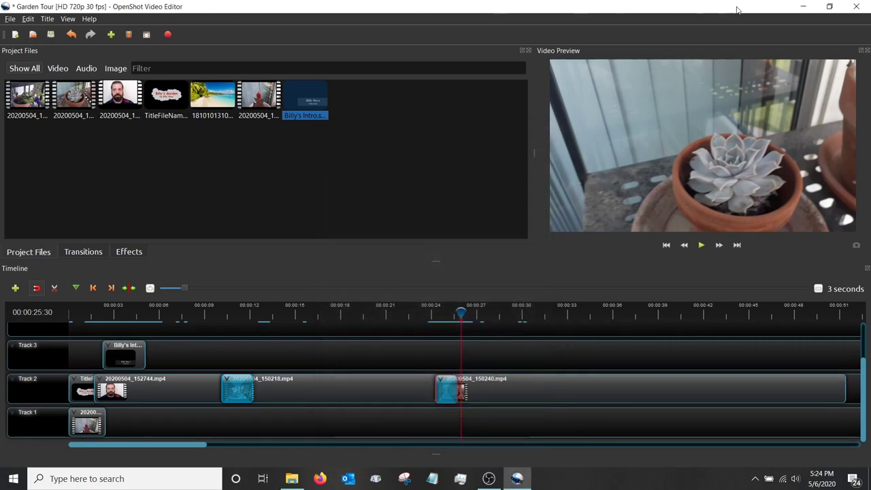
{"action": "left_click", "coordinate": [803, 7]}
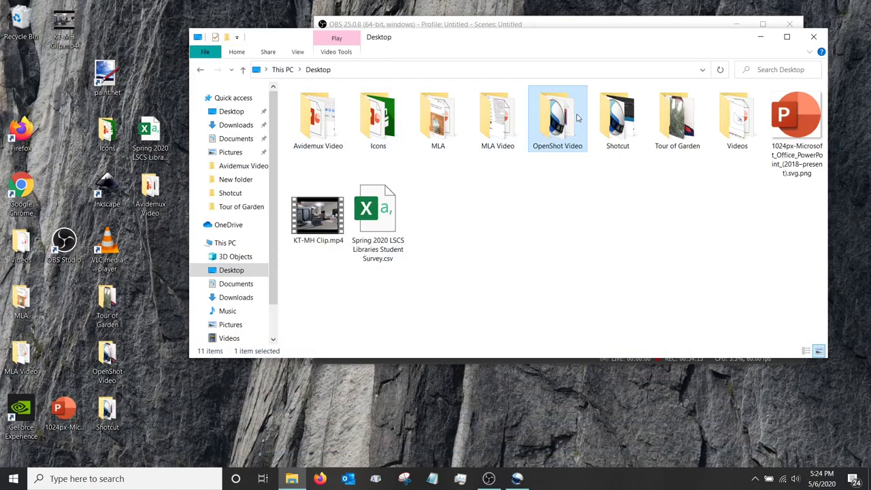
Step: Open the OpenShot Video folder and play Garden Tour.mp4 in Movies & TV
{"action": "double_click", "coordinate": [555, 125]}
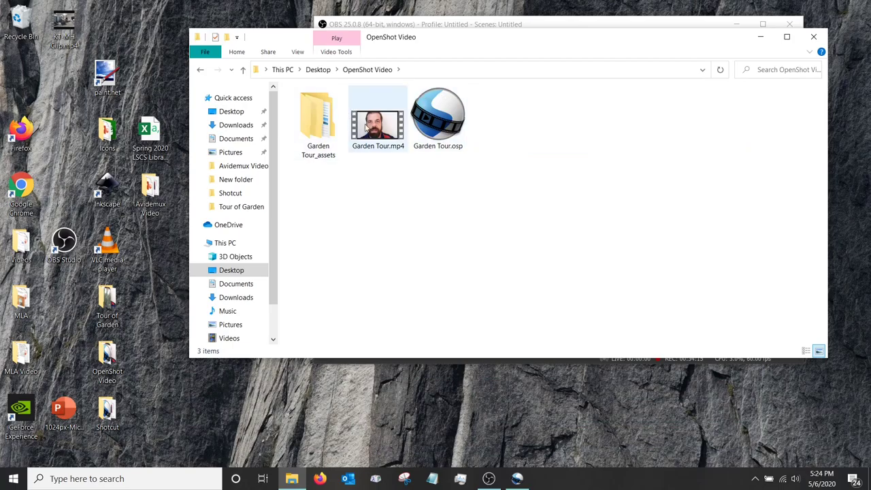
{"action": "double_click", "coordinate": [389, 126]}
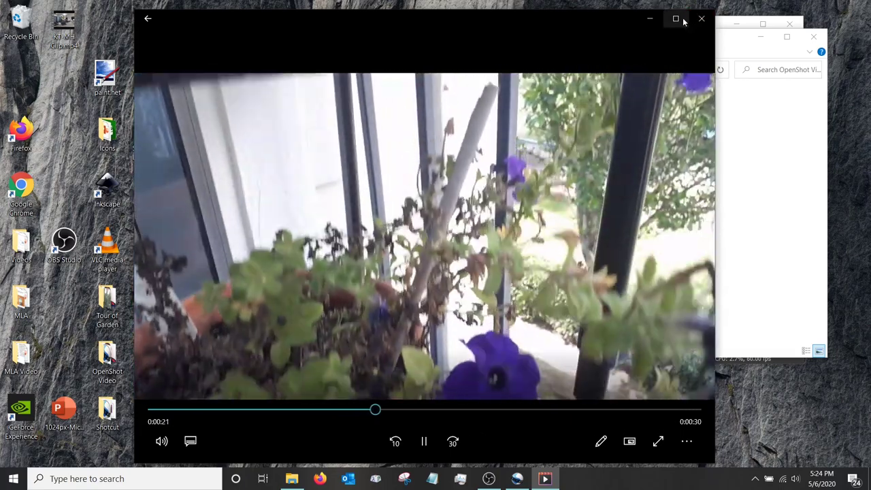
Step: Watch Garden Tour full screen through to 0:00:51, then close Movies & TV
{"action": "double_click", "coordinate": [576, 38]}
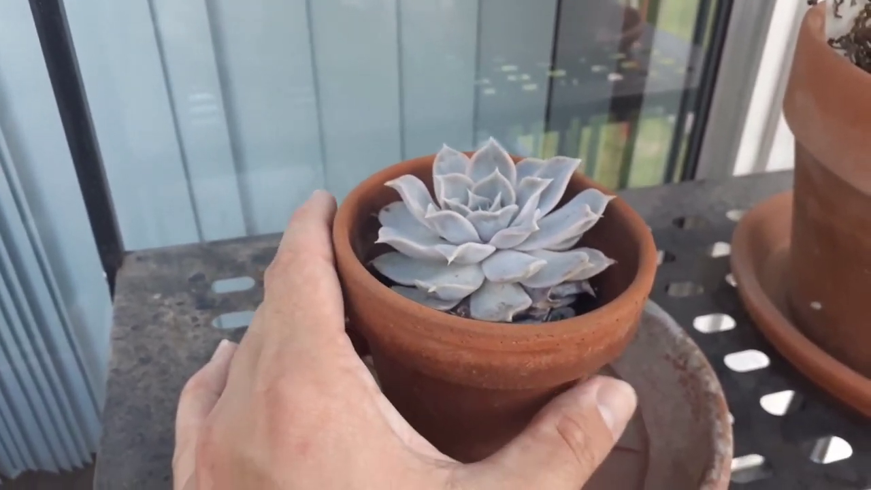
{"action": "mouse_move", "coordinate": [832, 159]}
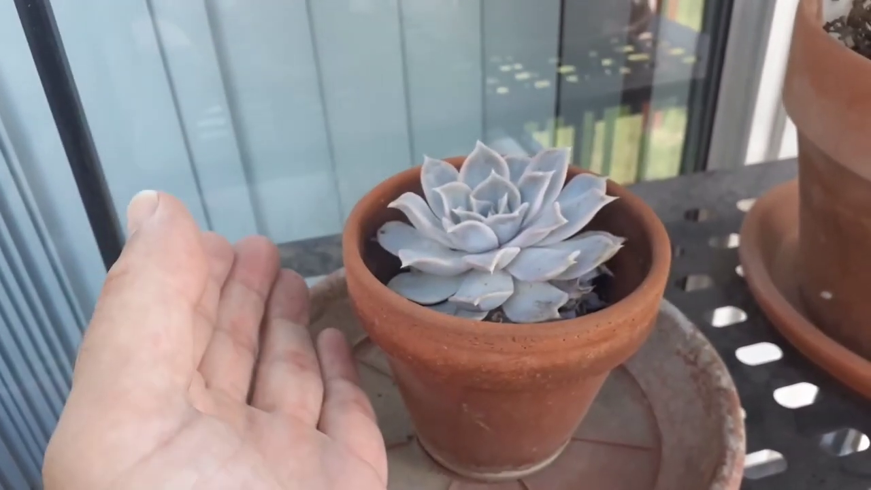
{"action": "mouse_move", "coordinate": [822, 187]}
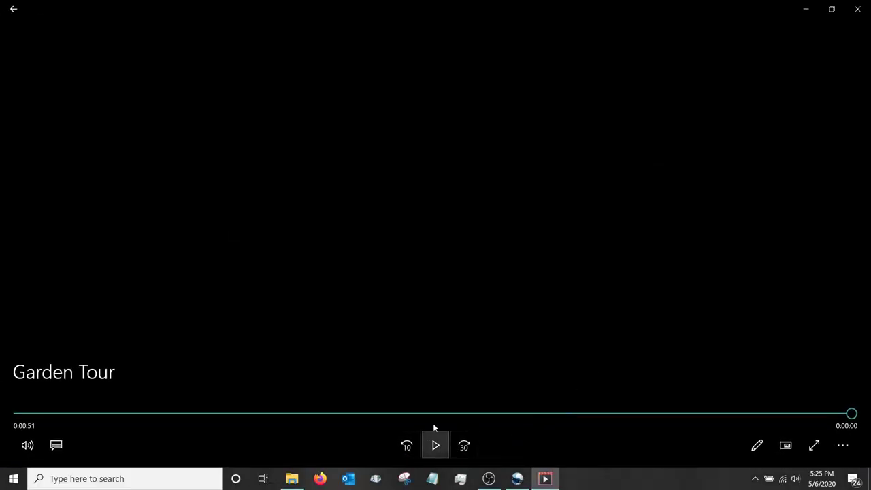
{"action": "left_click", "coordinate": [858, 10]}
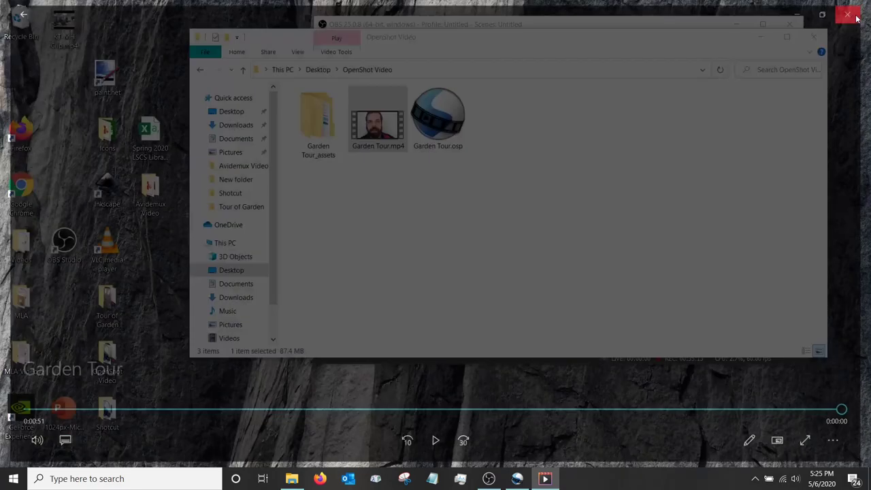
Step: Restore OpenShot from the taskbar and save the Garden Tour project with Ctrl+S
{"action": "left_click", "coordinate": [518, 478]}
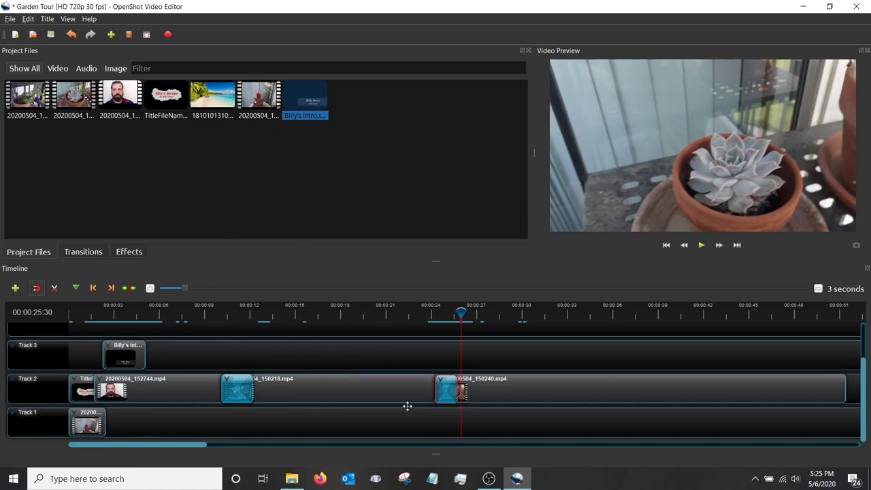
{"action": "key", "text": "ctrl+s"}
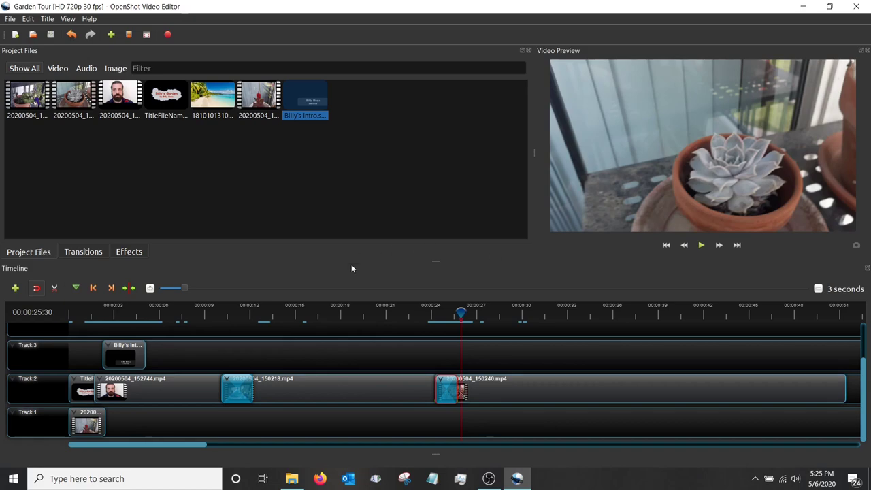